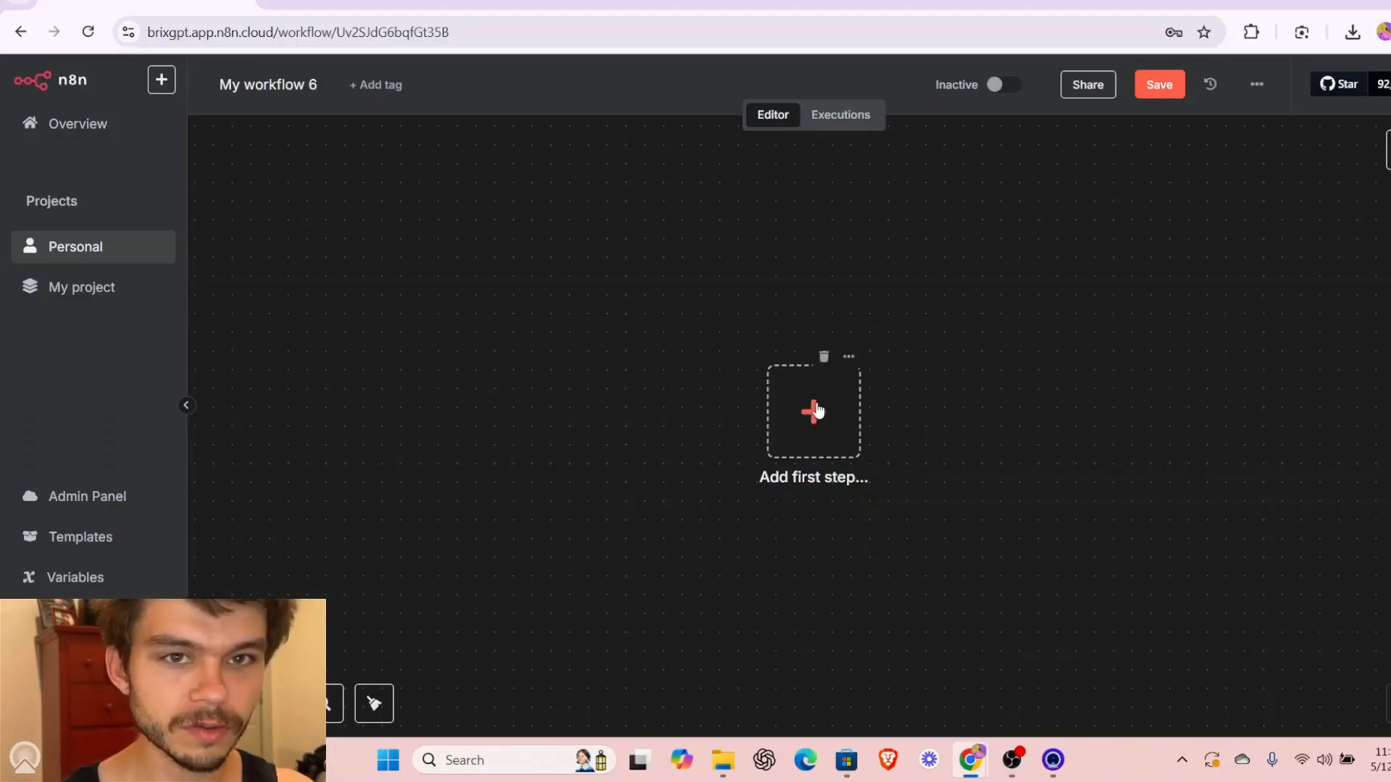
- Add a Webhook trigger as the first step of the empty workflow and return to the canvas
left_click(816, 411)
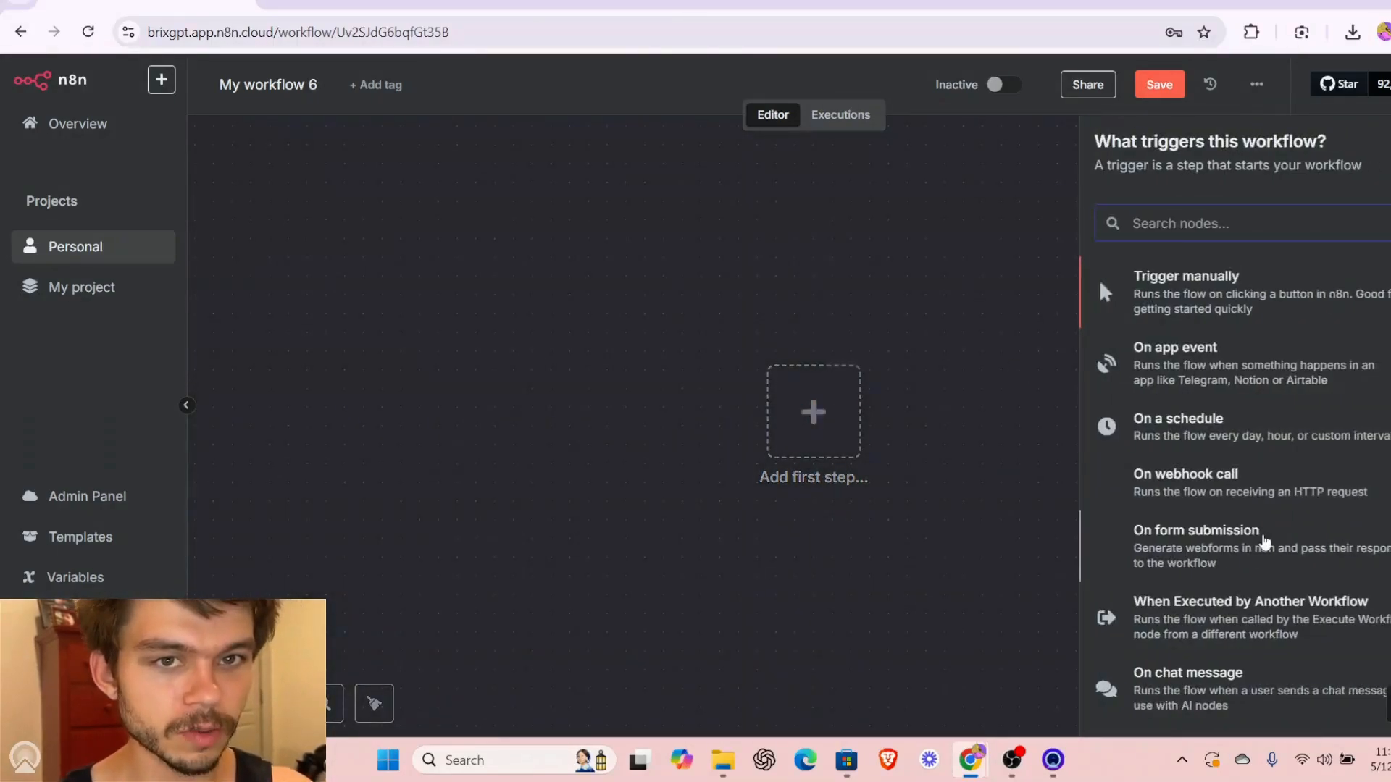
scroll(1264, 542, "down", 2)
scroll(1264, 542, "up", 2)
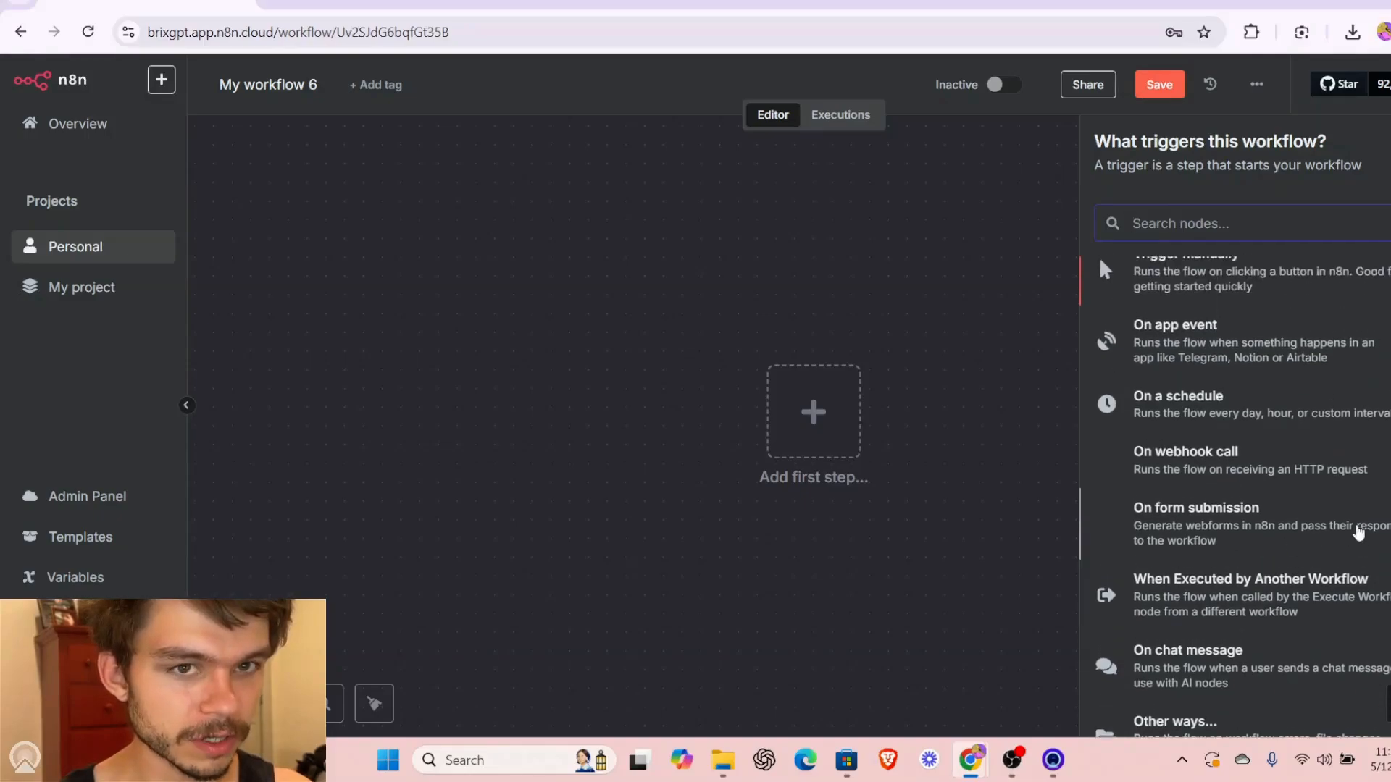
type("web")
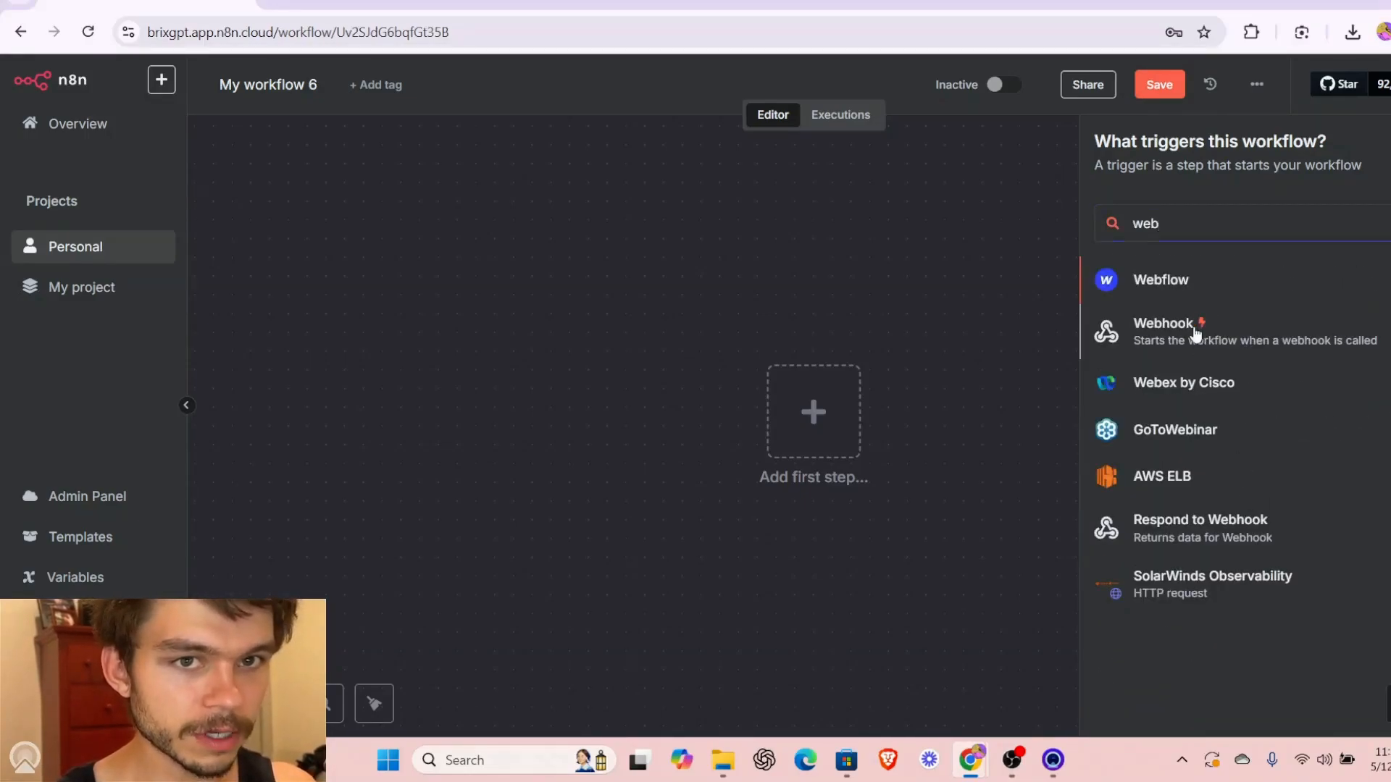
left_click(1195, 333)
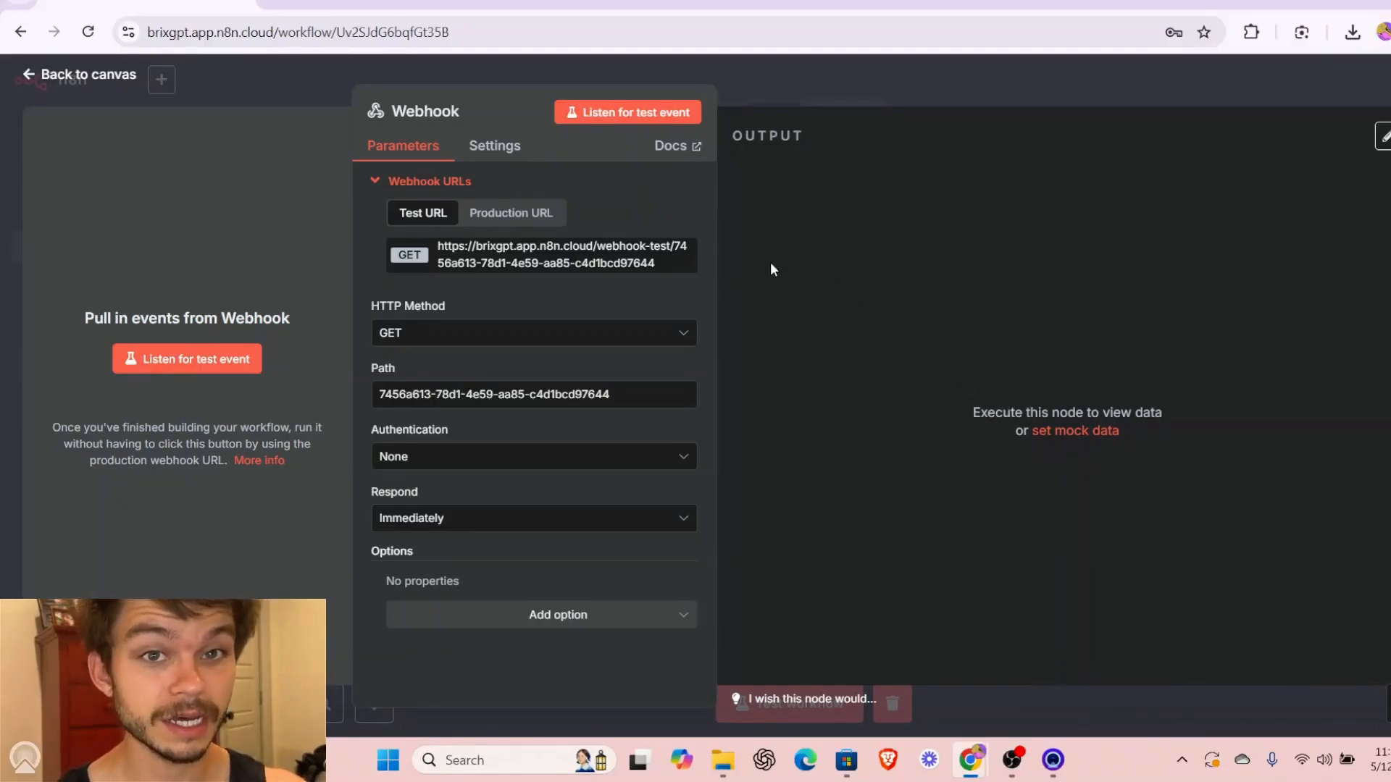
left_click(987, 83)
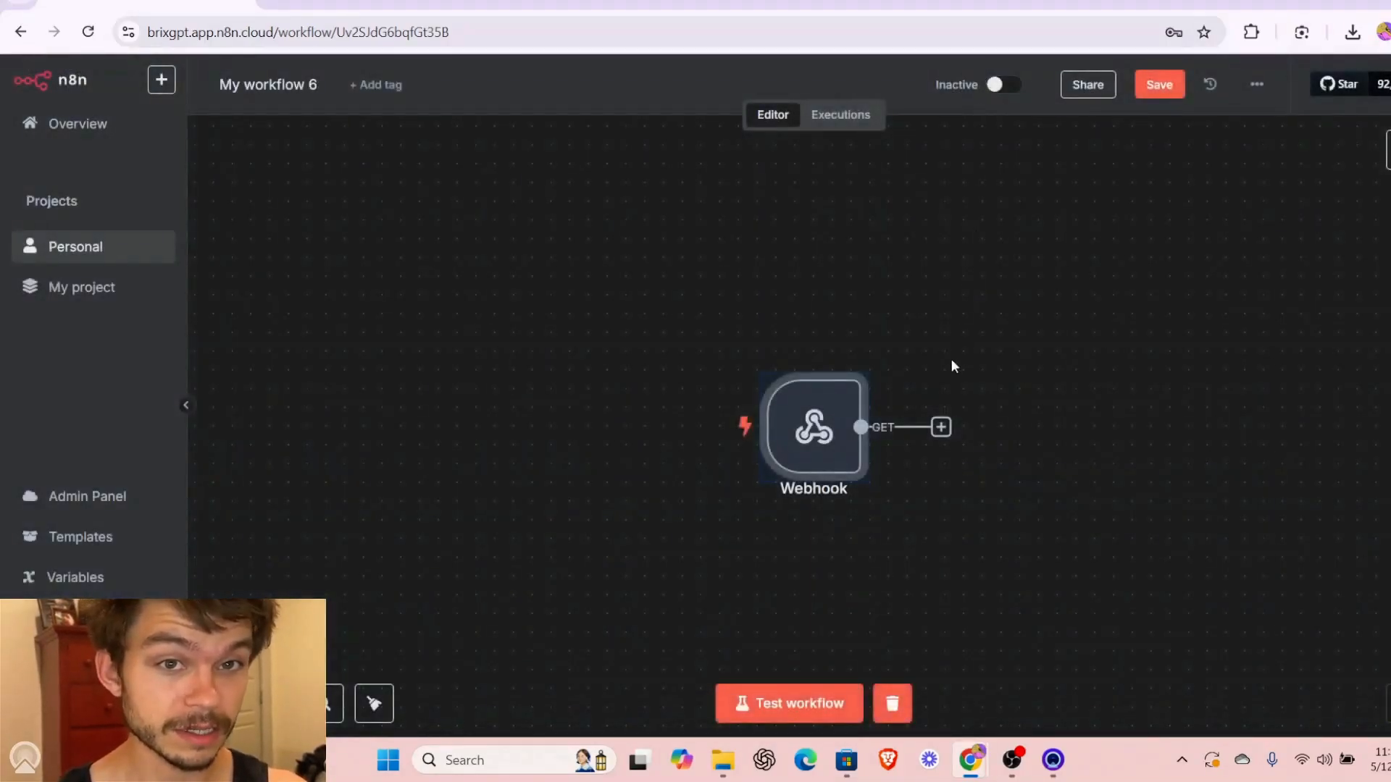
- Add an AI Agent node connected to the Webhook's output and return to the canvas
left_click(941, 428)
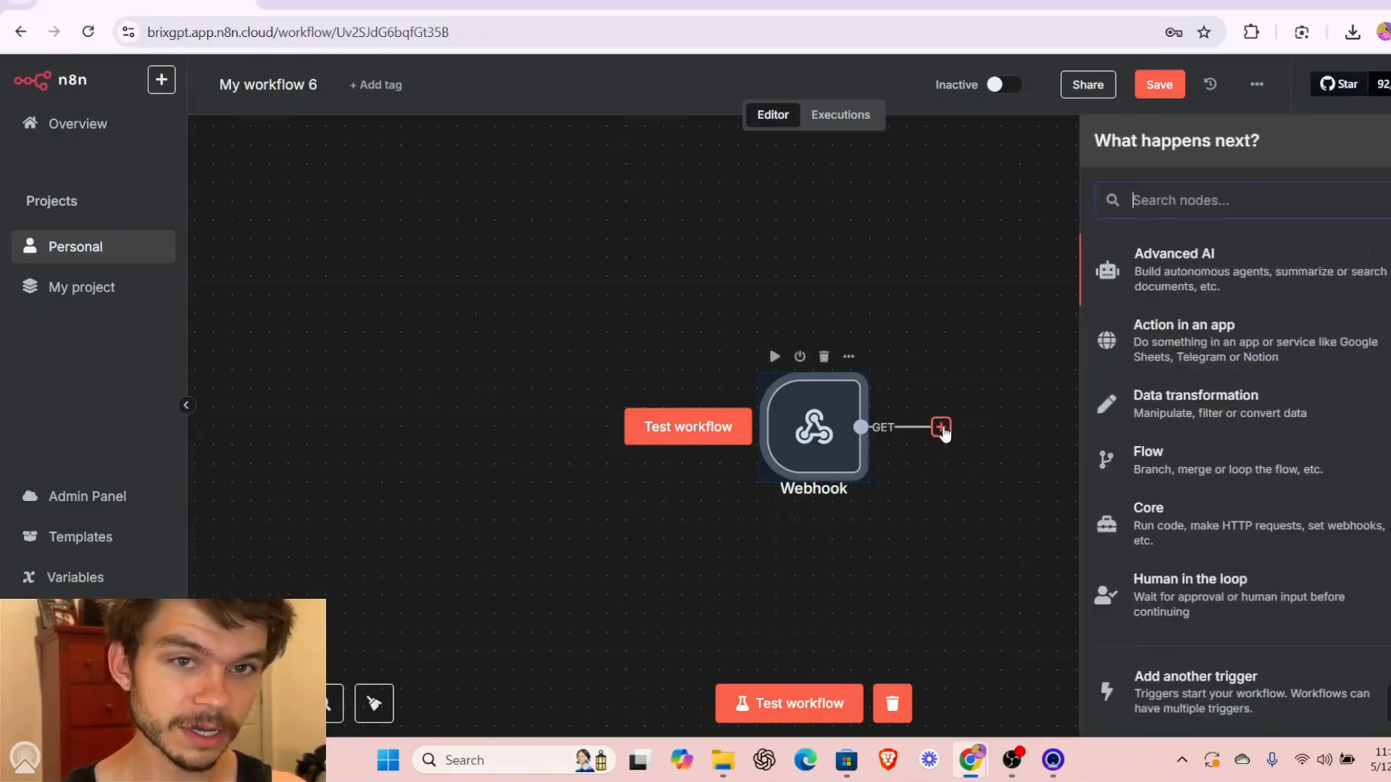
left_click(1195, 274)
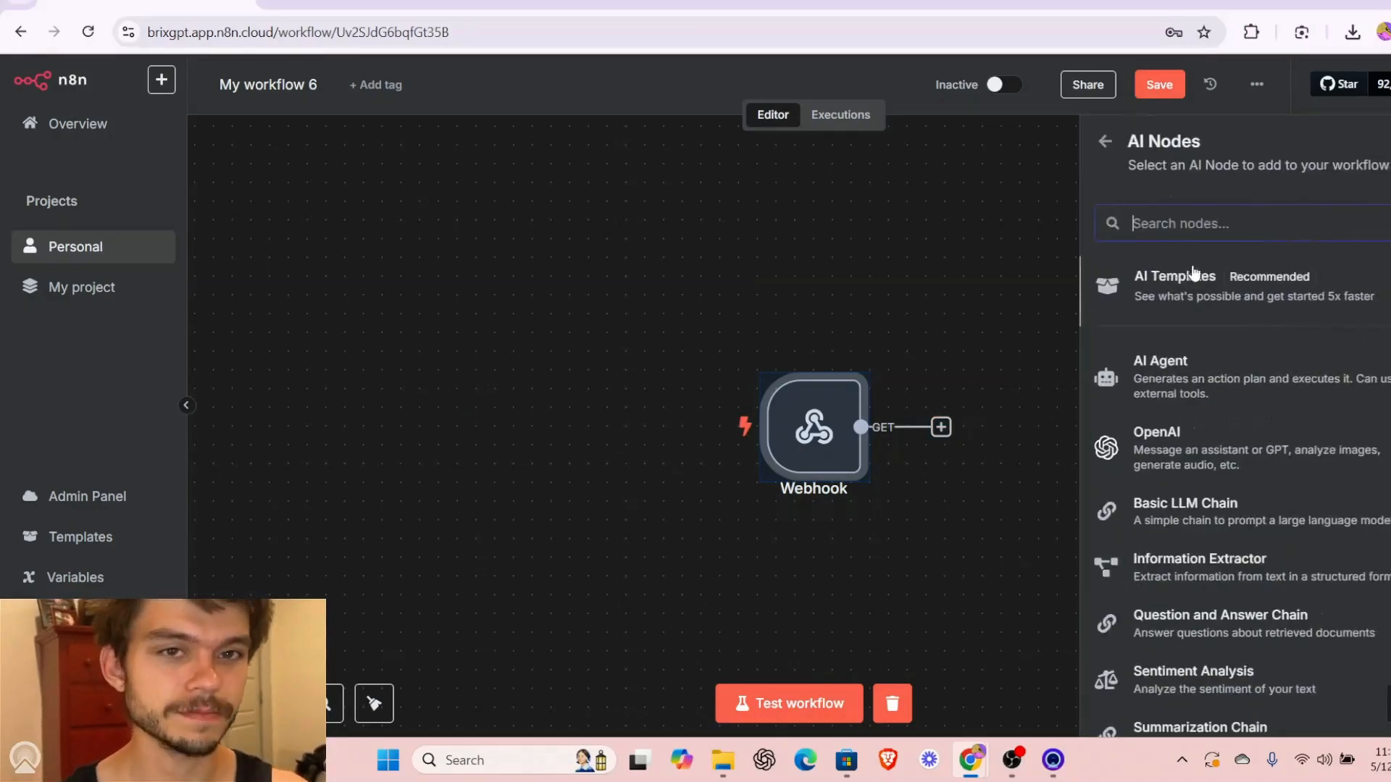
left_click(1179, 362)
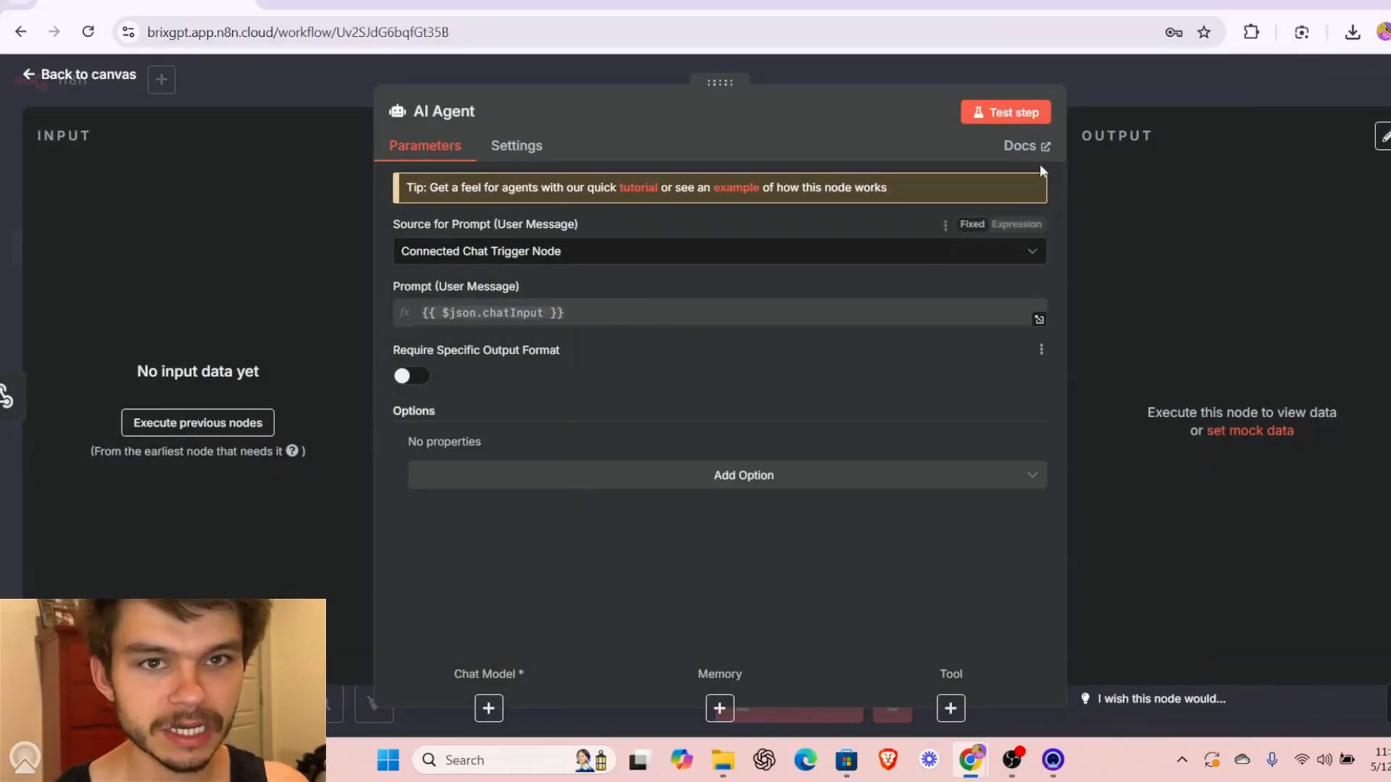
left_click(1145, 86)
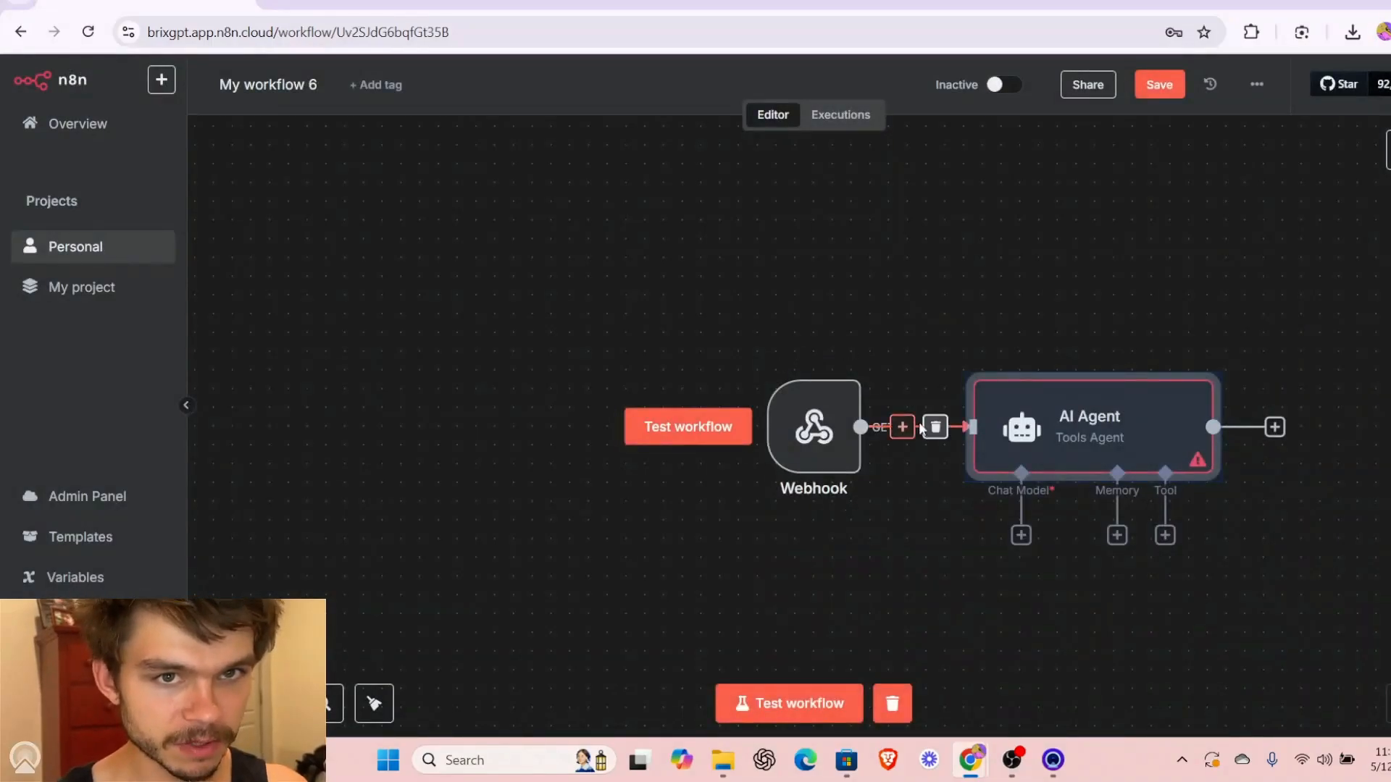
- Detach the AI Agent from the Webhook, move it lower, and connect a new manual trigger to its input instead
left_click(932, 426)
left_click_drag(1040, 438, 1266, 562)
key("Tab")
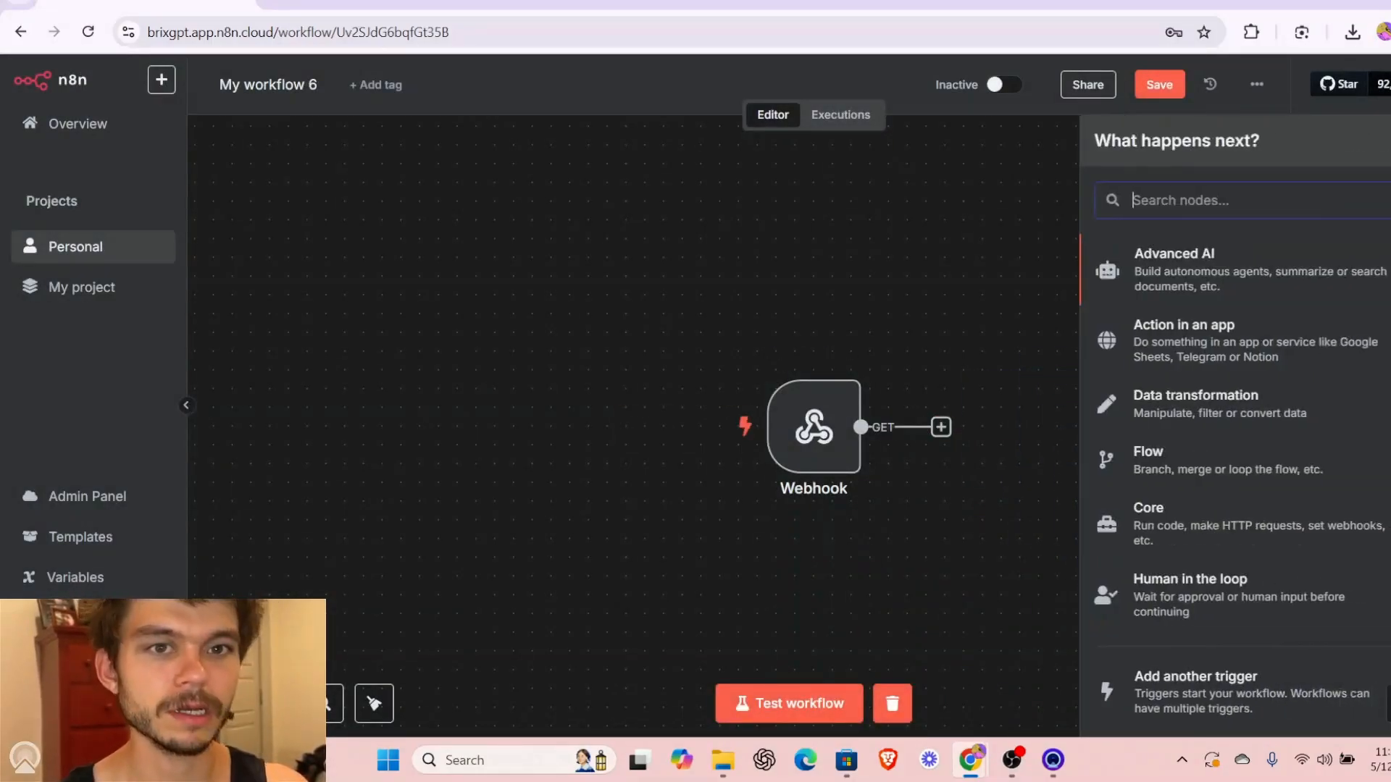
scroll(1218, 596, "down", 1)
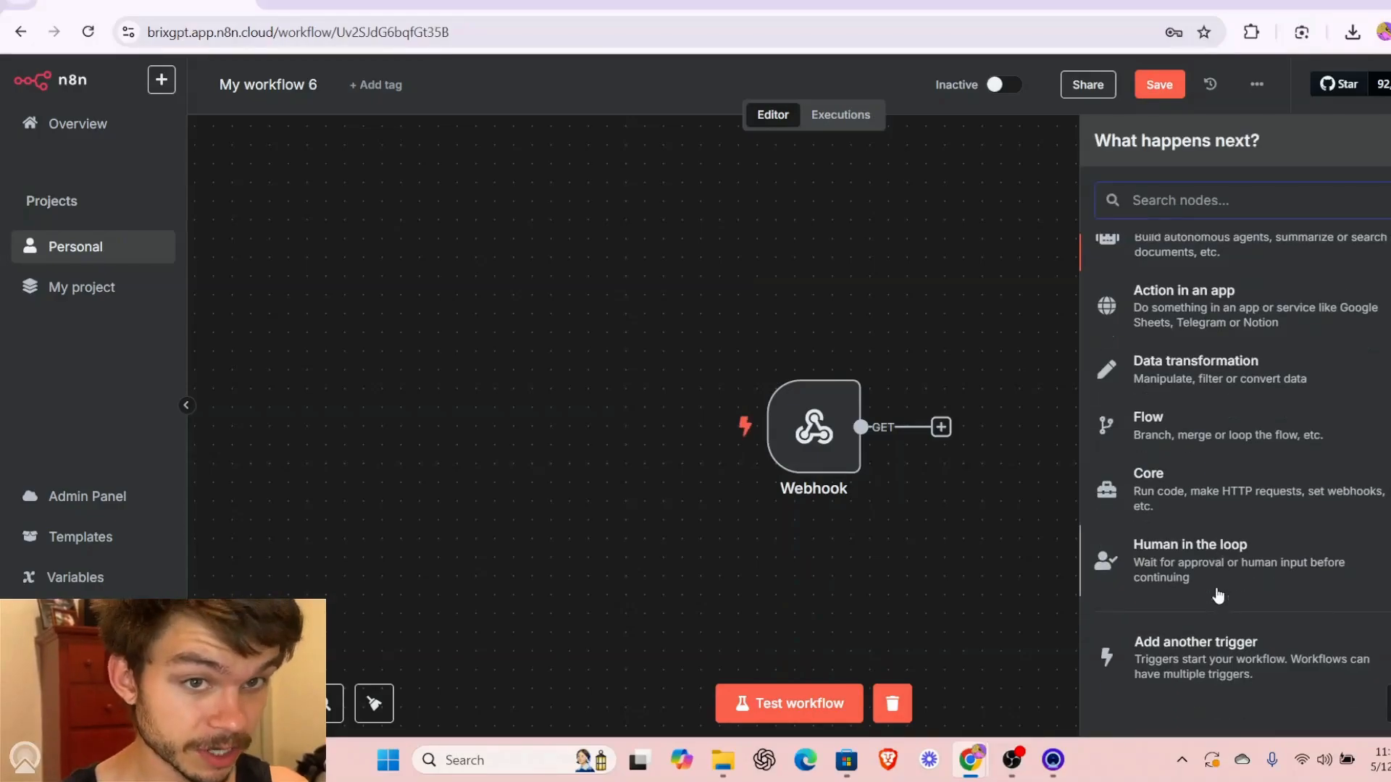
left_click(1184, 667)
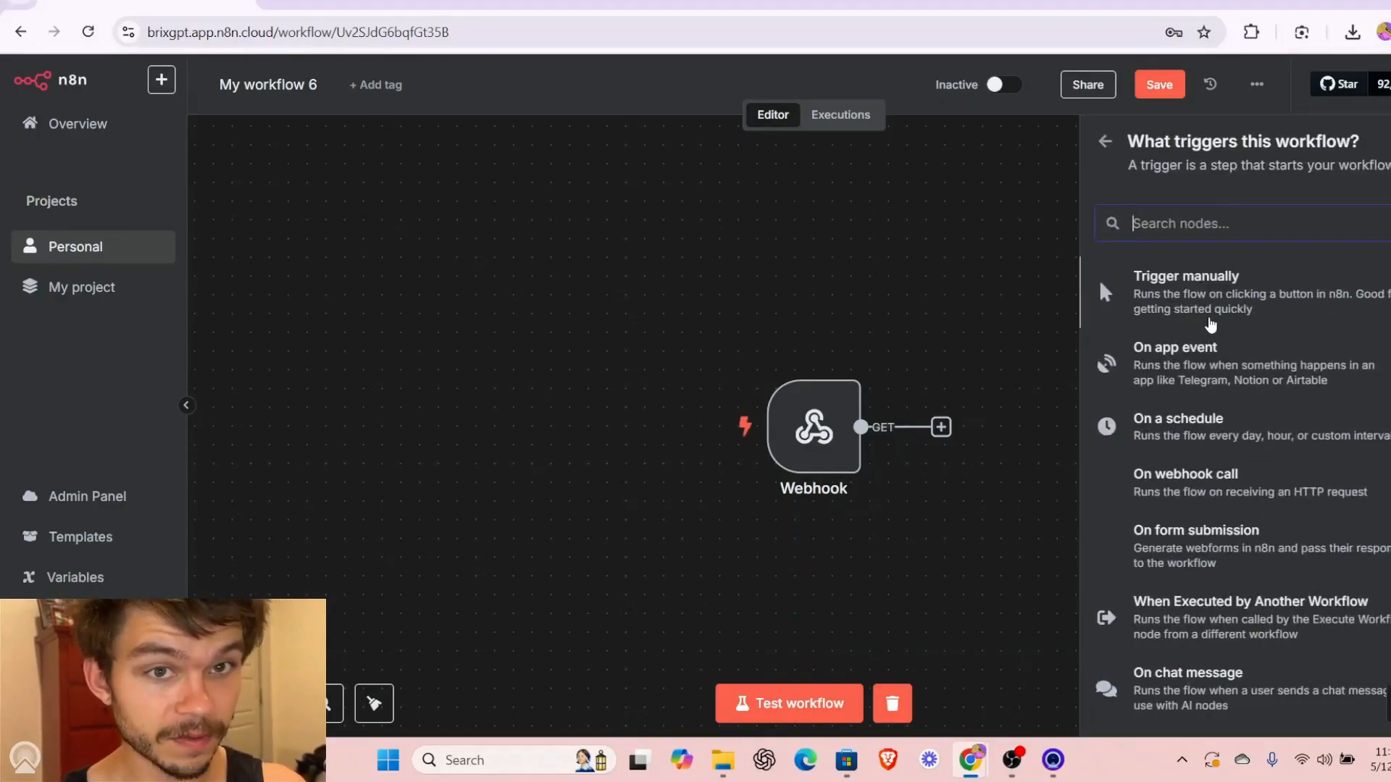
key("Escape")
mouse_move(771, 464)
scroll(755, 446, "right", 6)
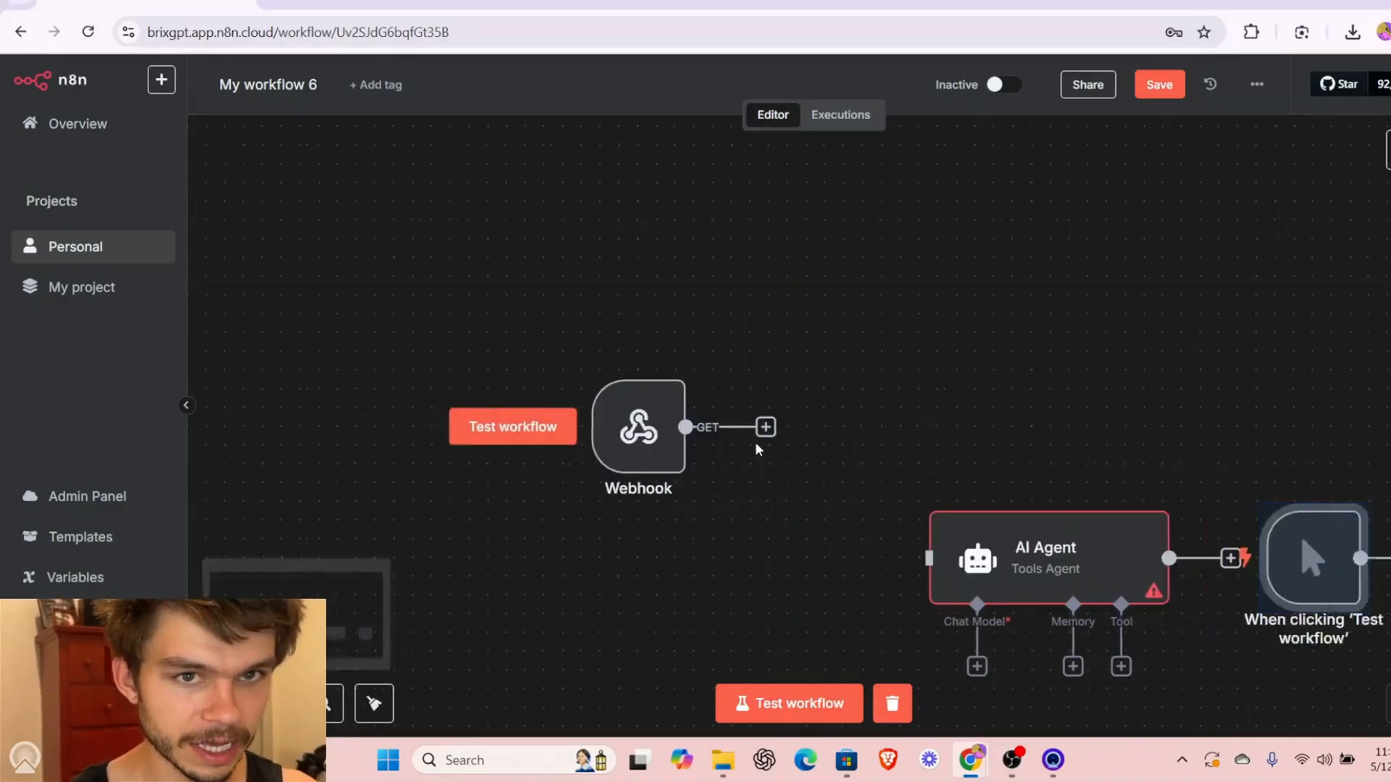
left_click_drag(1094, 560, 695, 558)
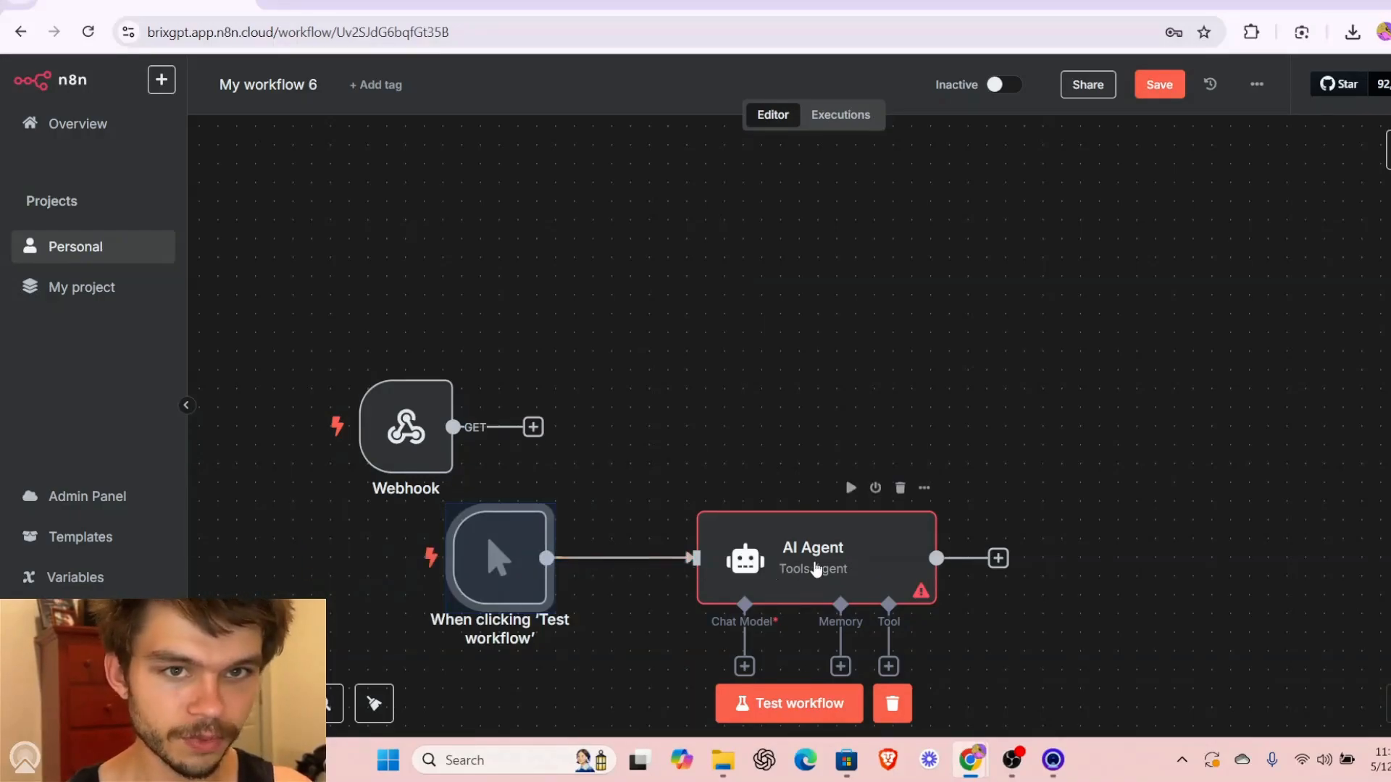
- Attach an OpenAI Chat Model to the AI Agent's Chat Model connection and return to the canvas
scroll(817, 568, "down", 1)
left_click(741, 625)
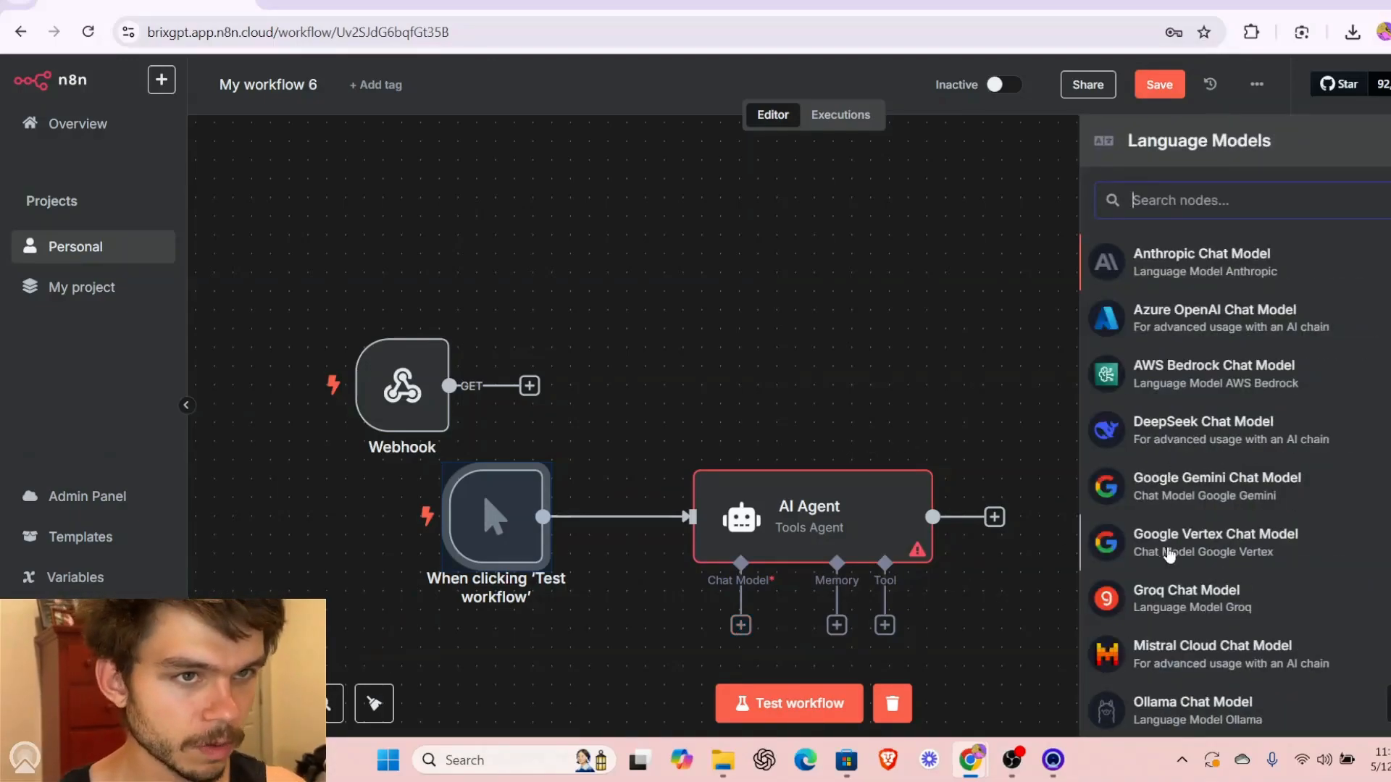
scroll(1166, 562, "down", 3)
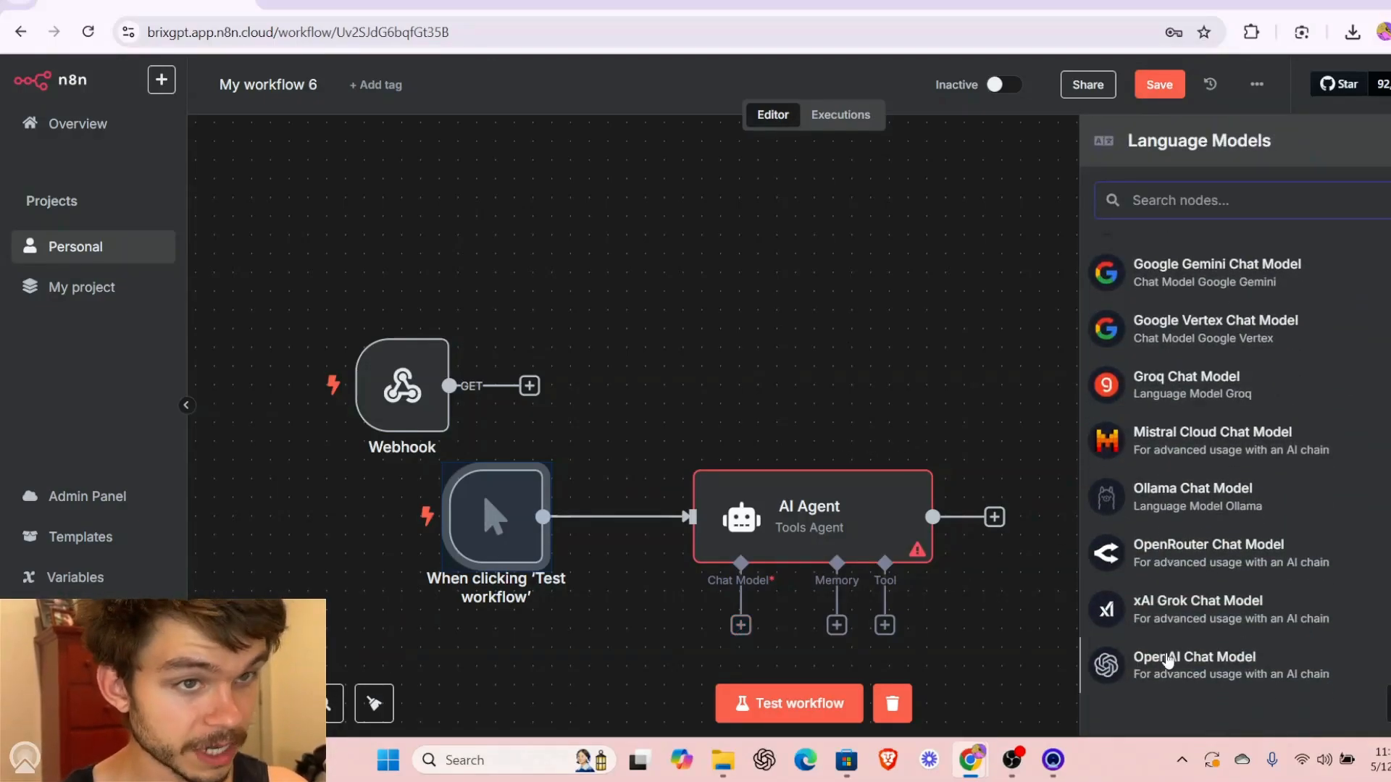
left_click(1167, 658)
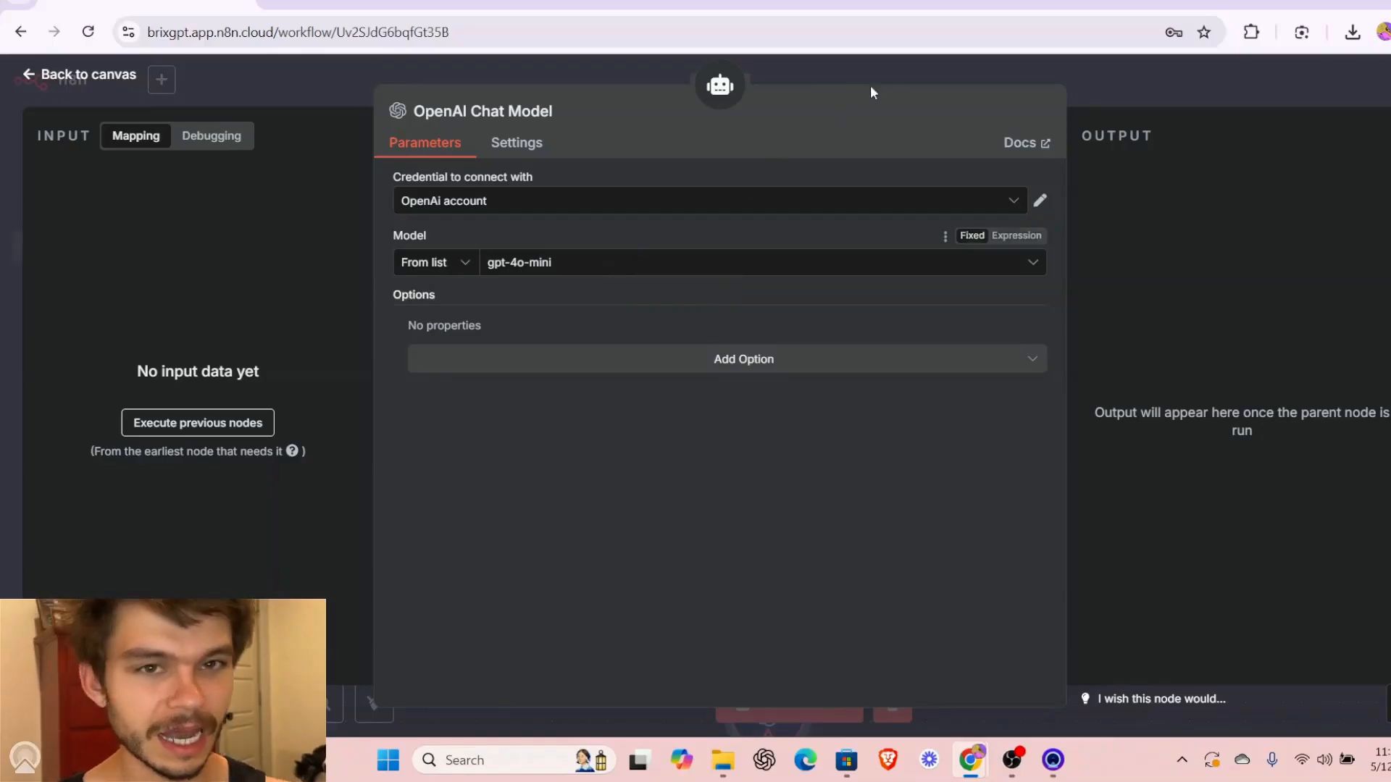
left_click(1115, 88)
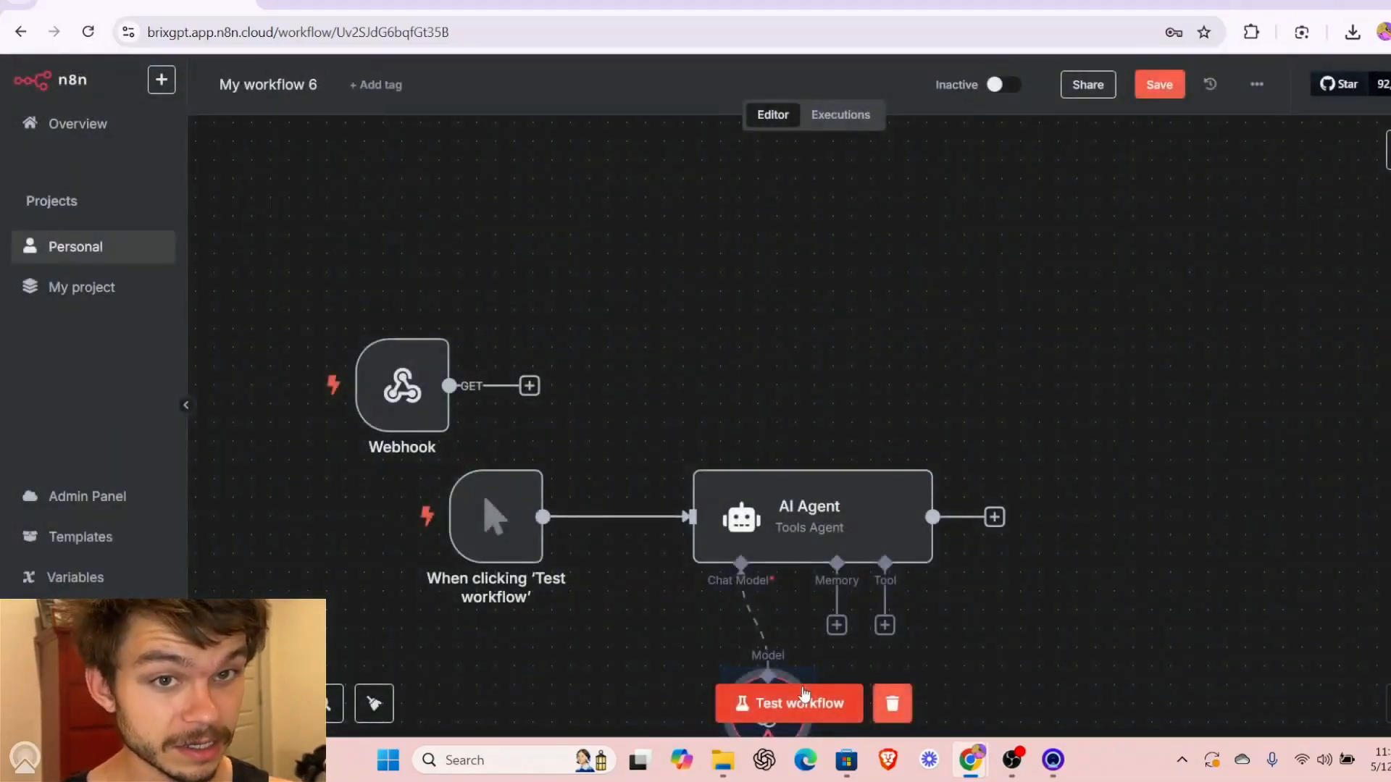
- Attach a Simple Memory node to the AI Agent's Memory connection and return to the canvas
left_click(836, 626)
scroll(836, 623, "down", 1)
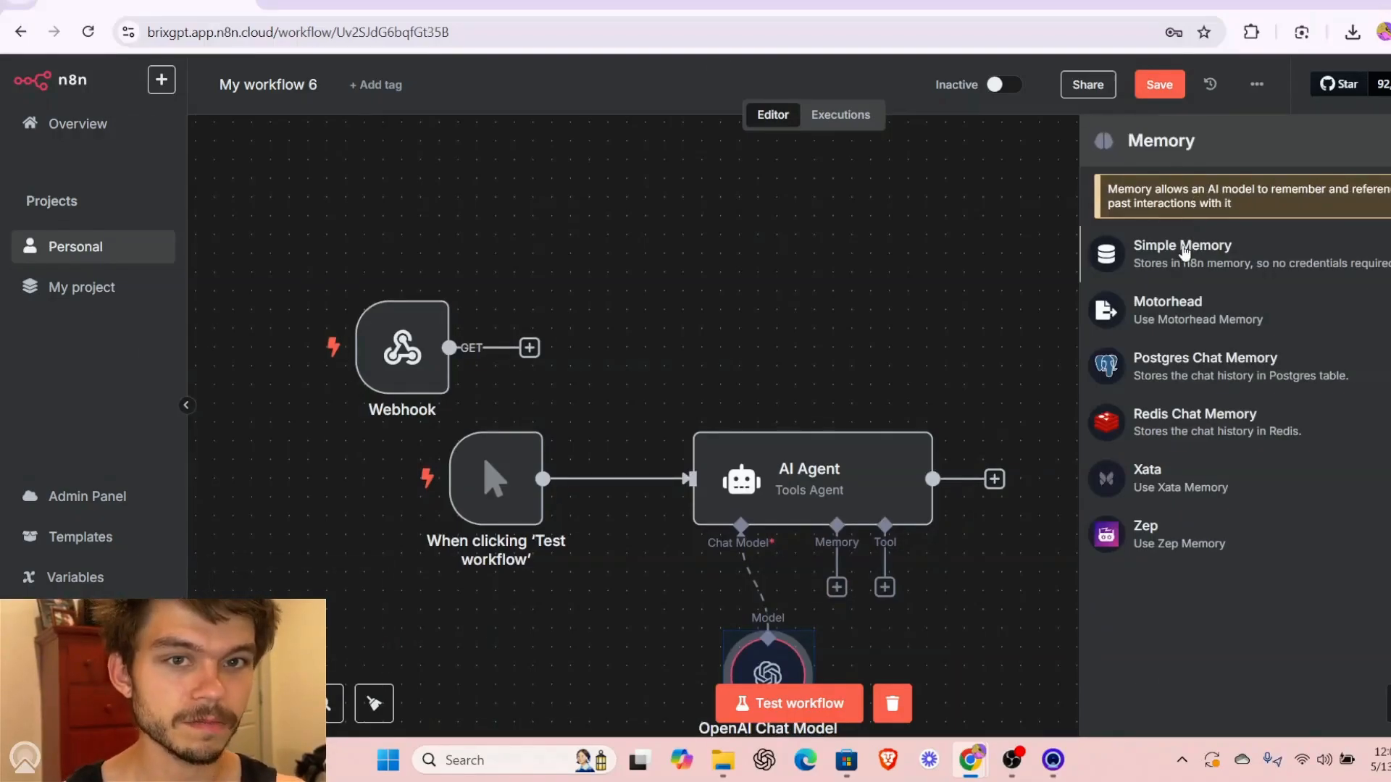
left_click(1184, 252)
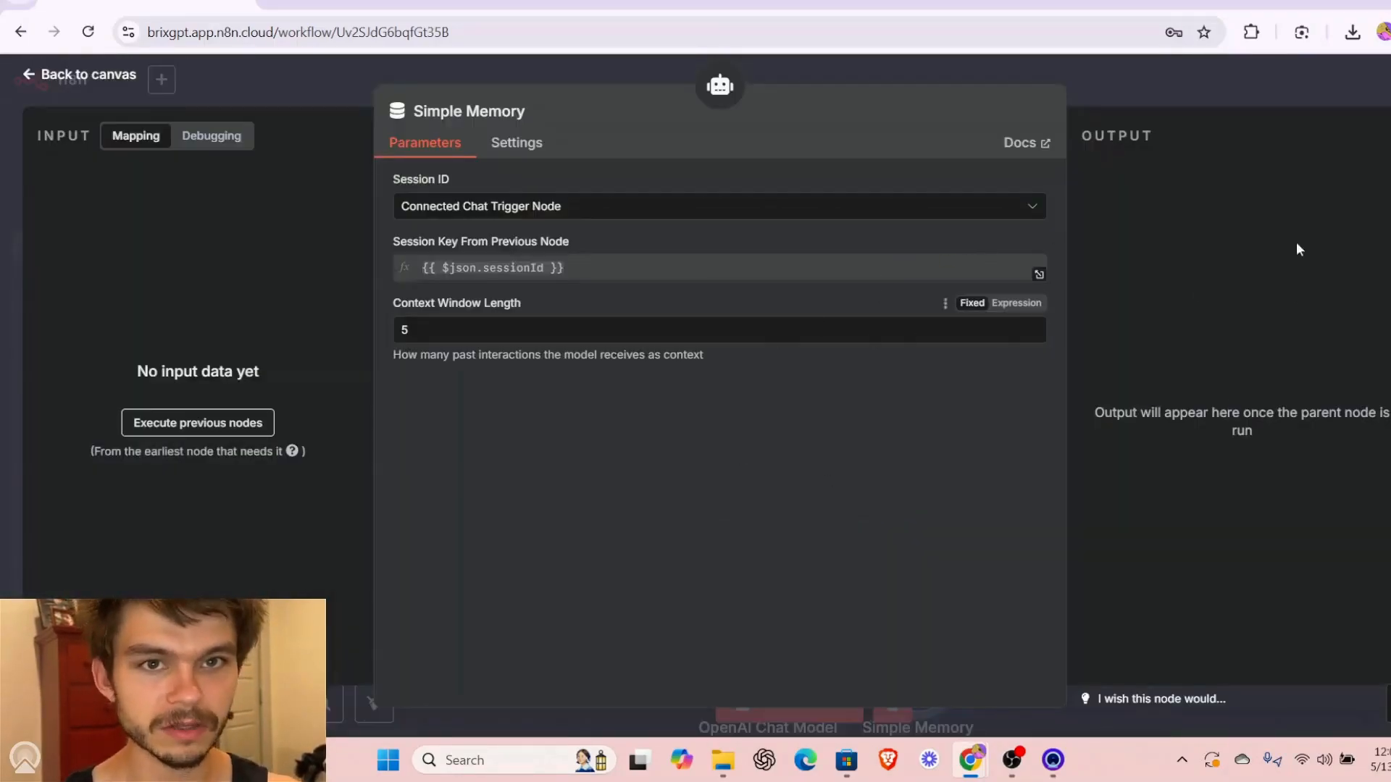
left_click(1201, 77)
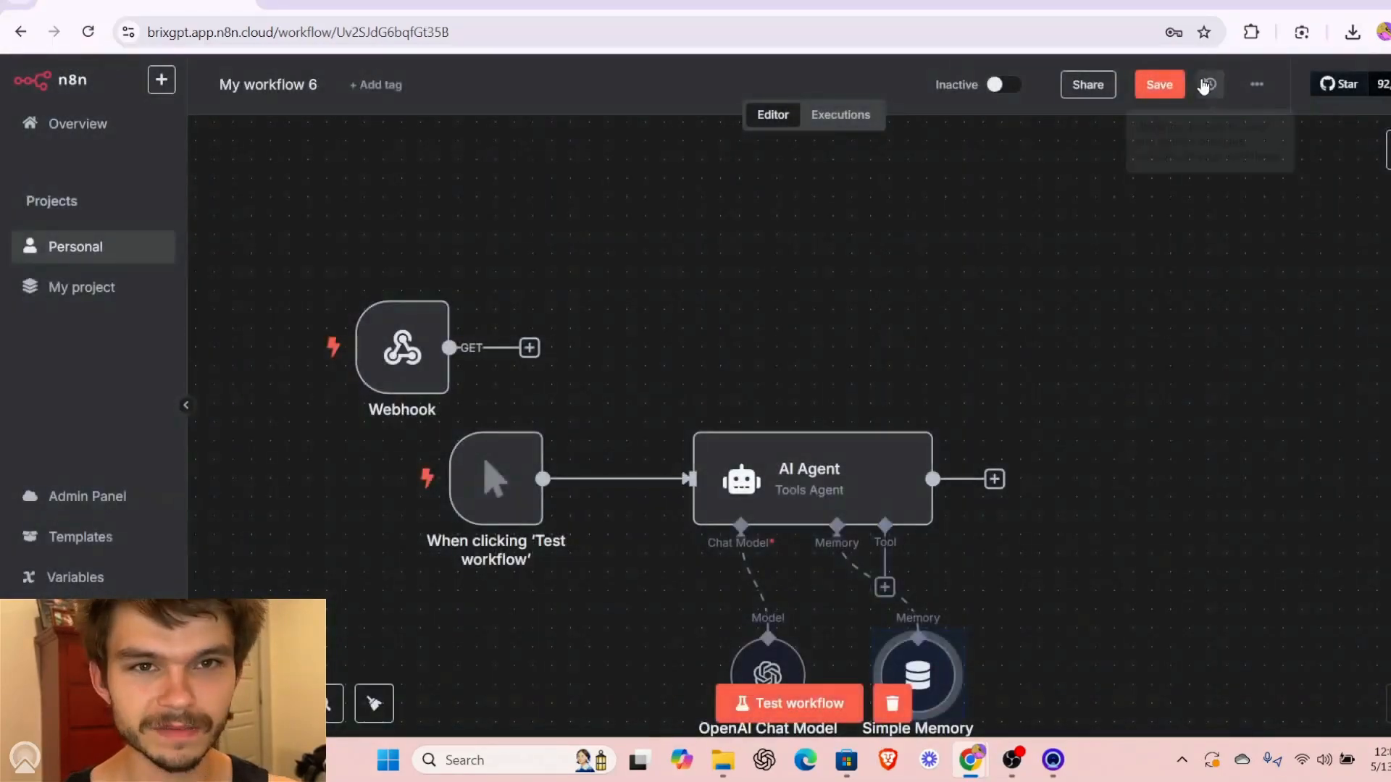
- Rearrange the OpenAI Chat Model and Simple Memory nodes so they sit side by side beneath the AI Agent, clear of the Tool connector
scroll(909, 380, "down", 3)
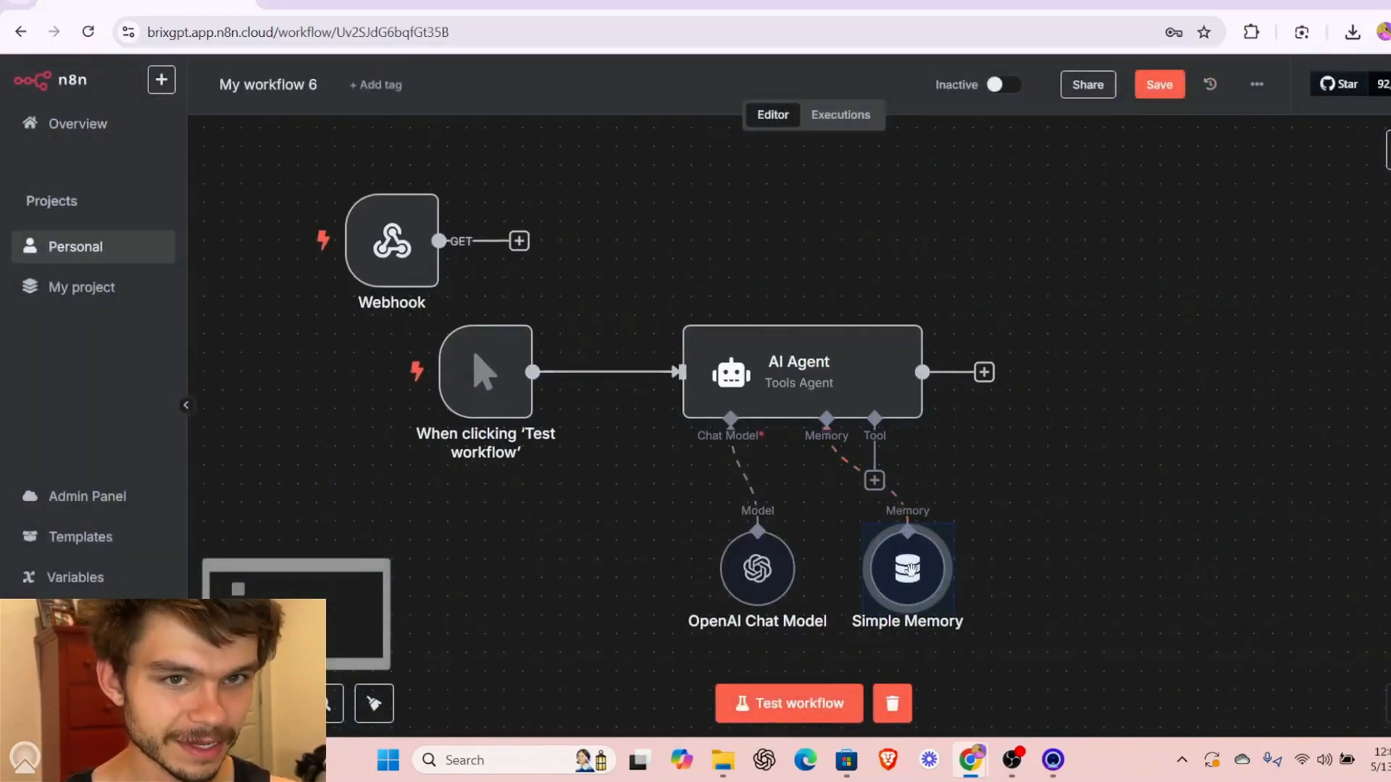
left_click_drag(747, 587, 672, 568)
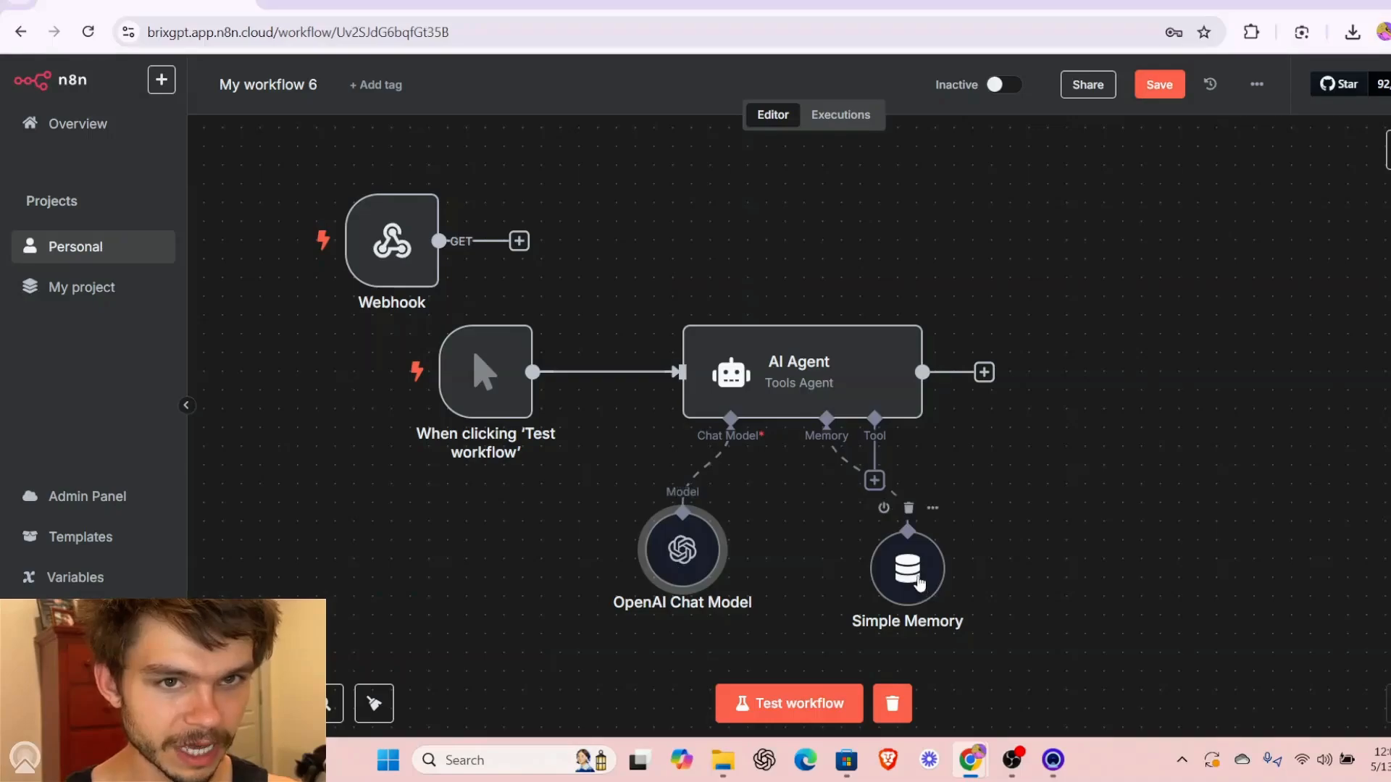
left_click_drag(941, 587, 810, 587)
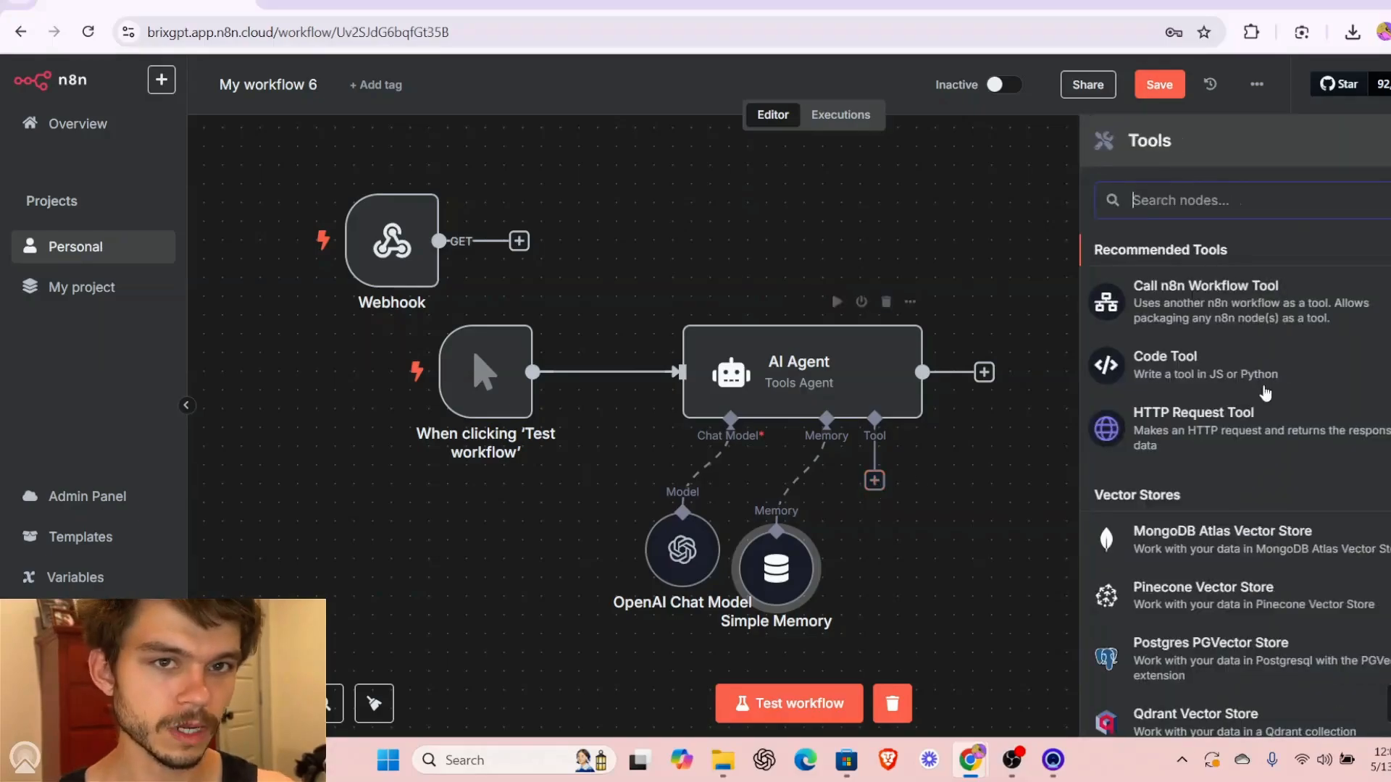
- Look through the tools that can be attached to the AI Agent, then open the agent's parameters
scroll(1302, 413, "down", 2)
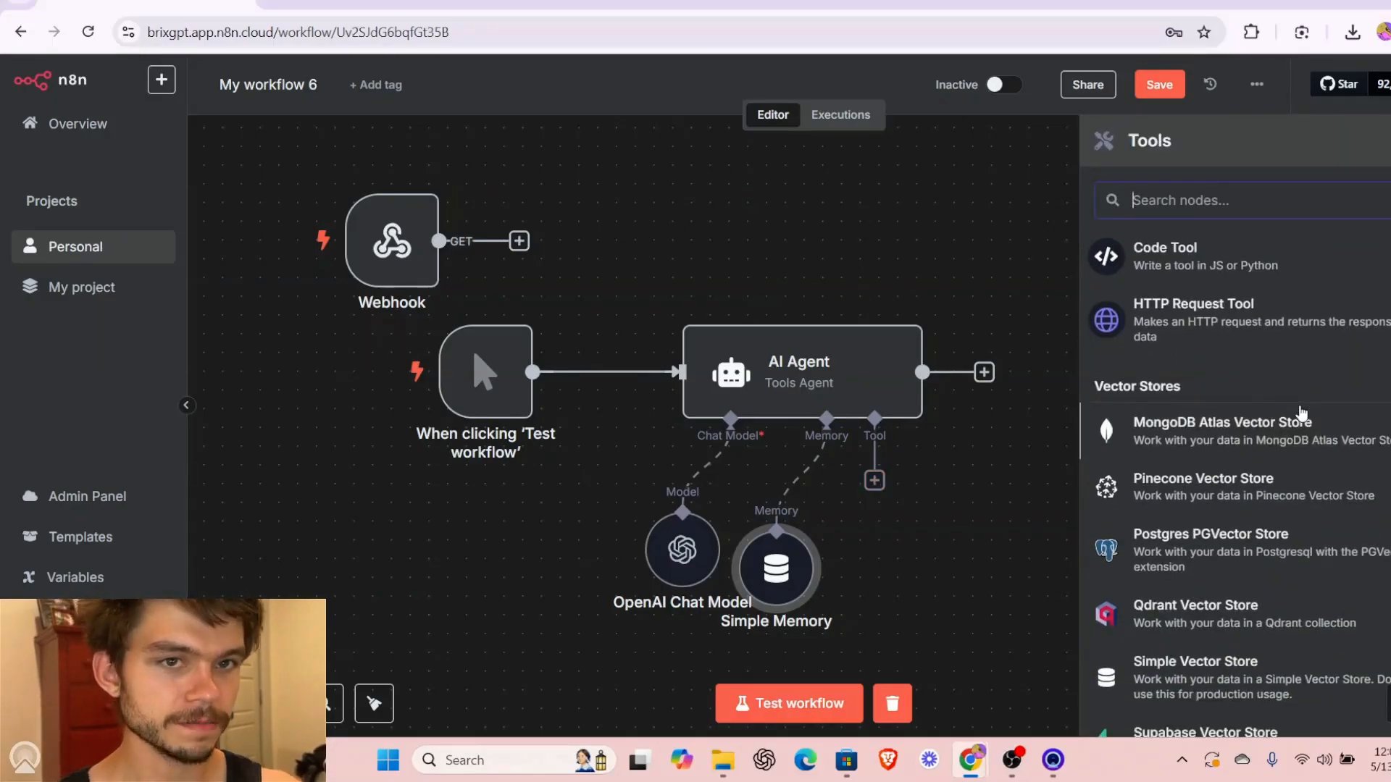
scroll(1302, 413, "down", 10)
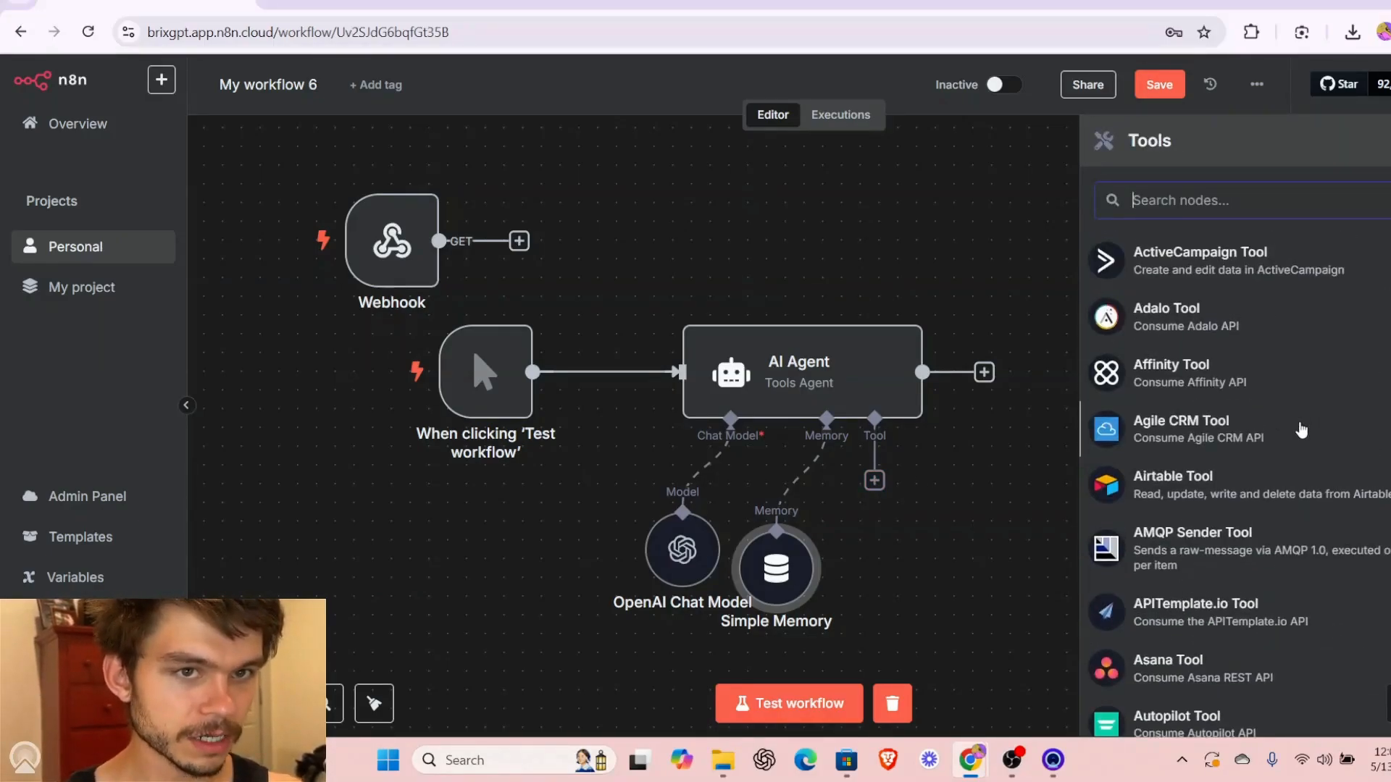
scroll(1297, 416, "up", 12)
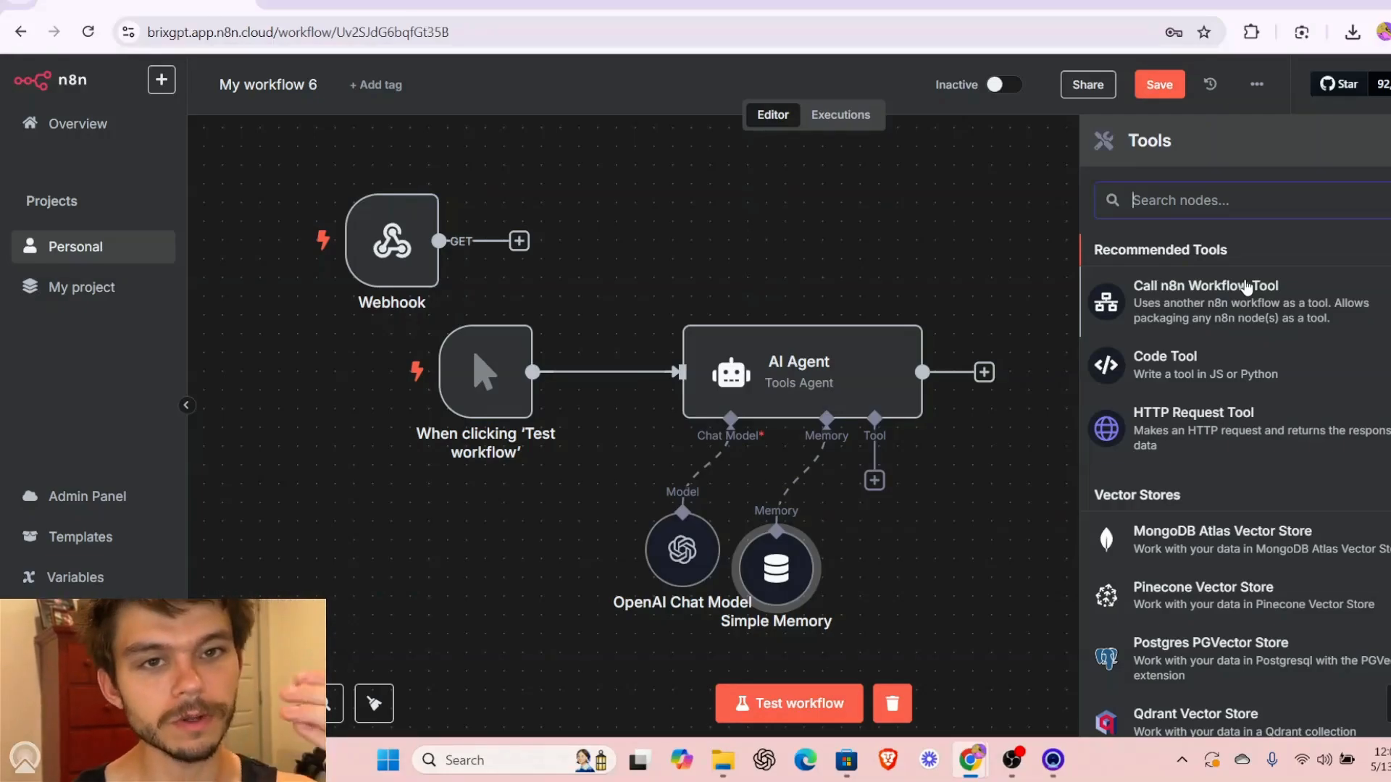
key("Escape")
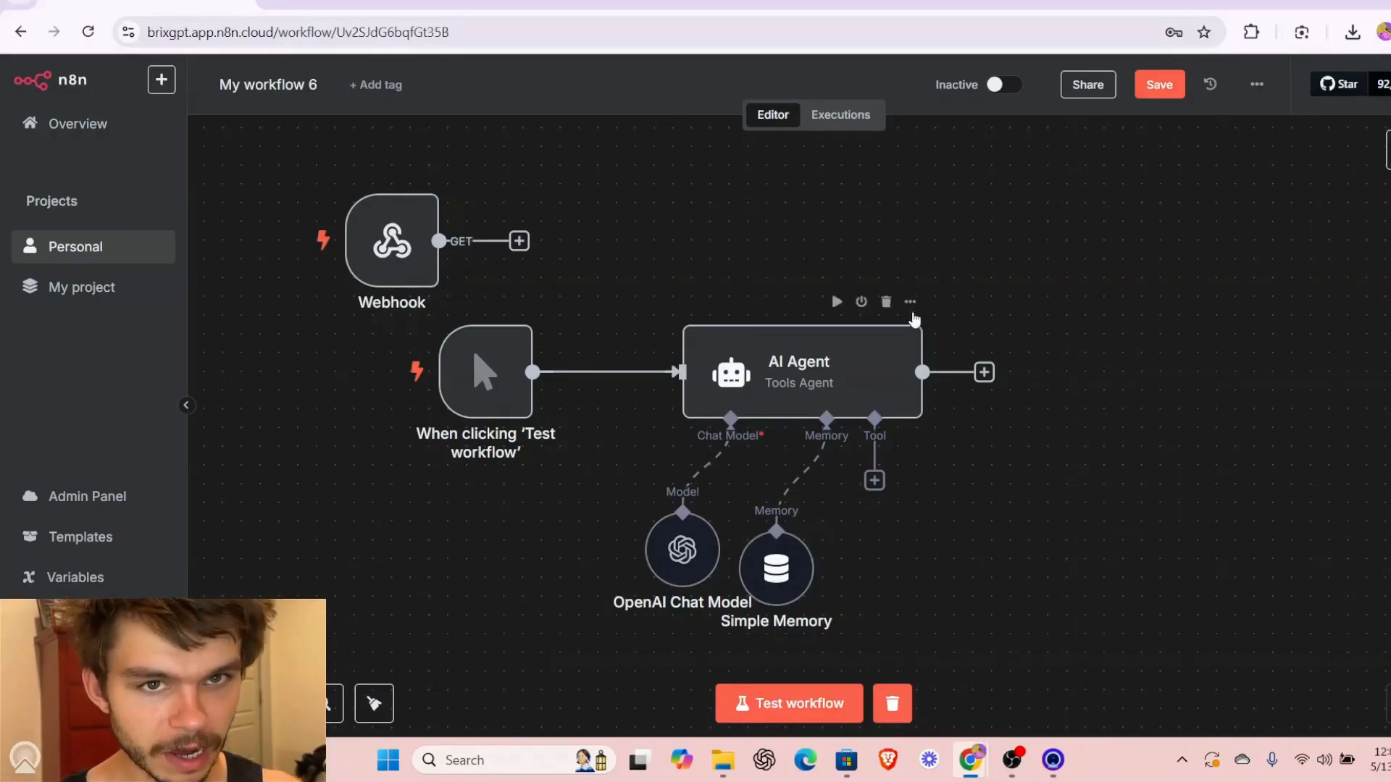
left_click(914, 303)
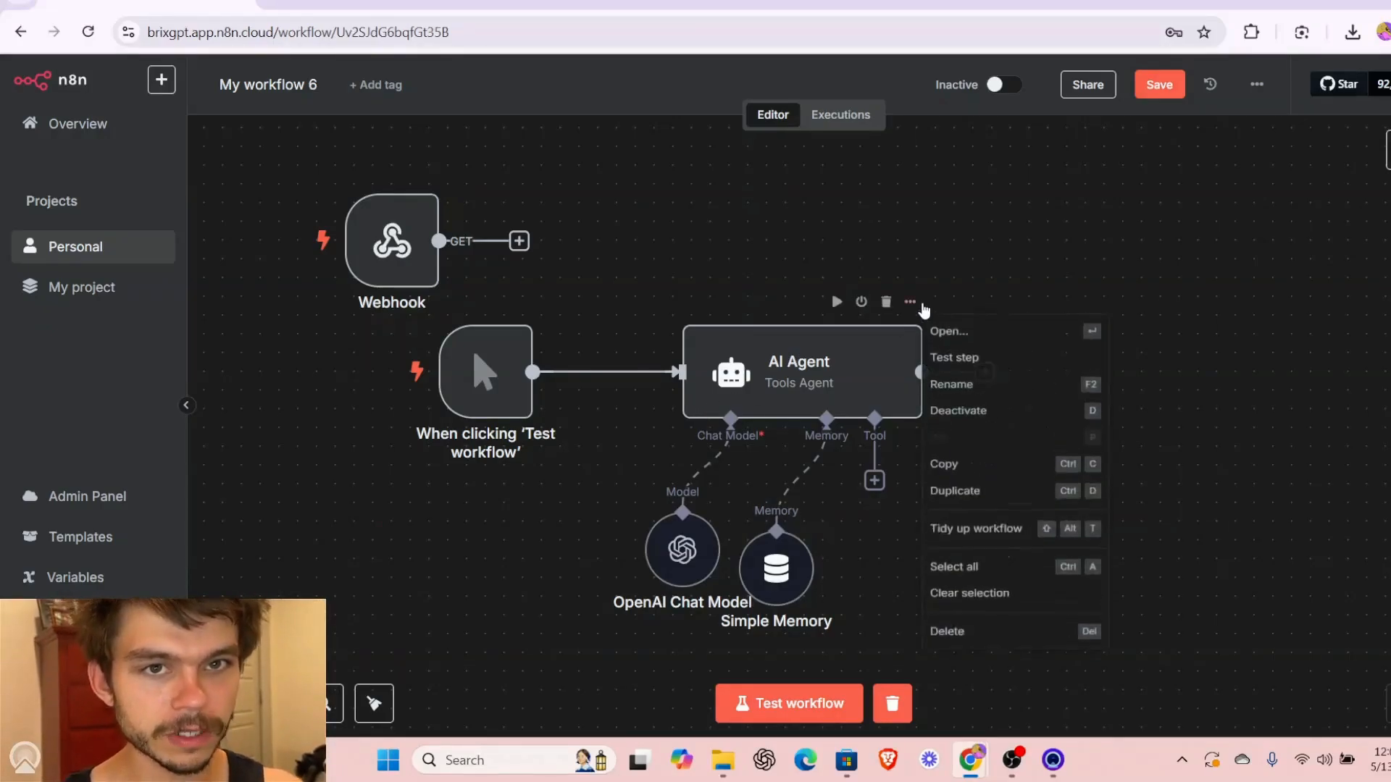
left_click(950, 337)
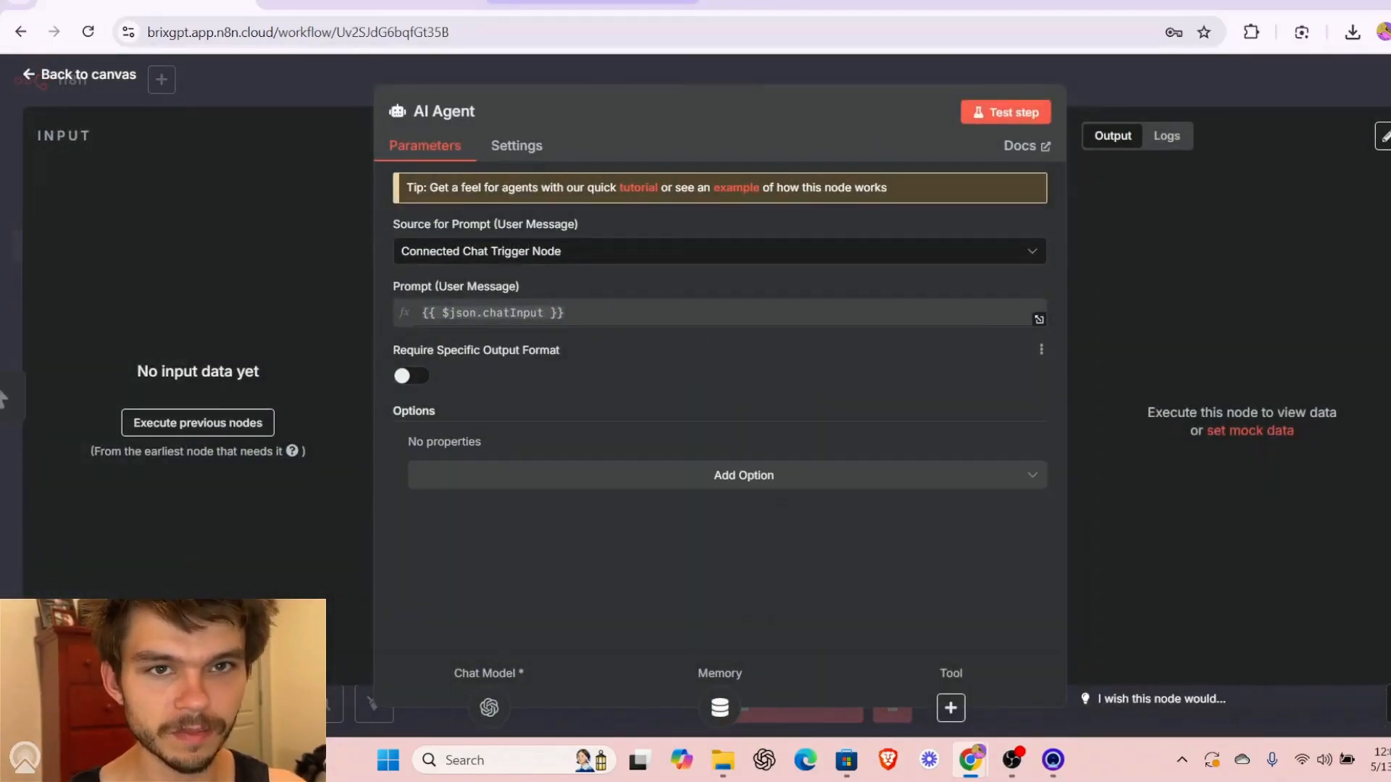
- Switch to ChatGPT and request a prompt that makes the AI agent write user friendly, business minded and helpful messages, then read the reply
left_click(616, 3)
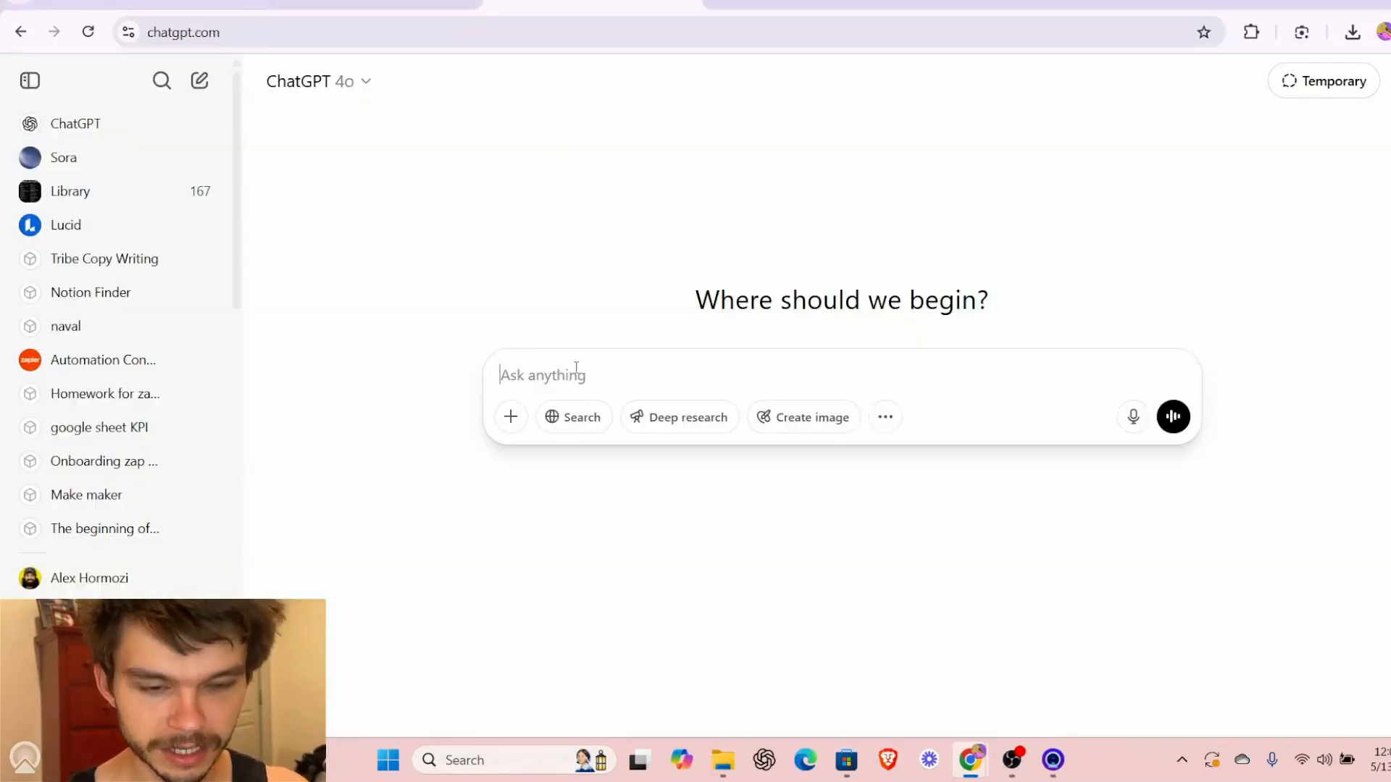
type("hey cayou help create a prom")
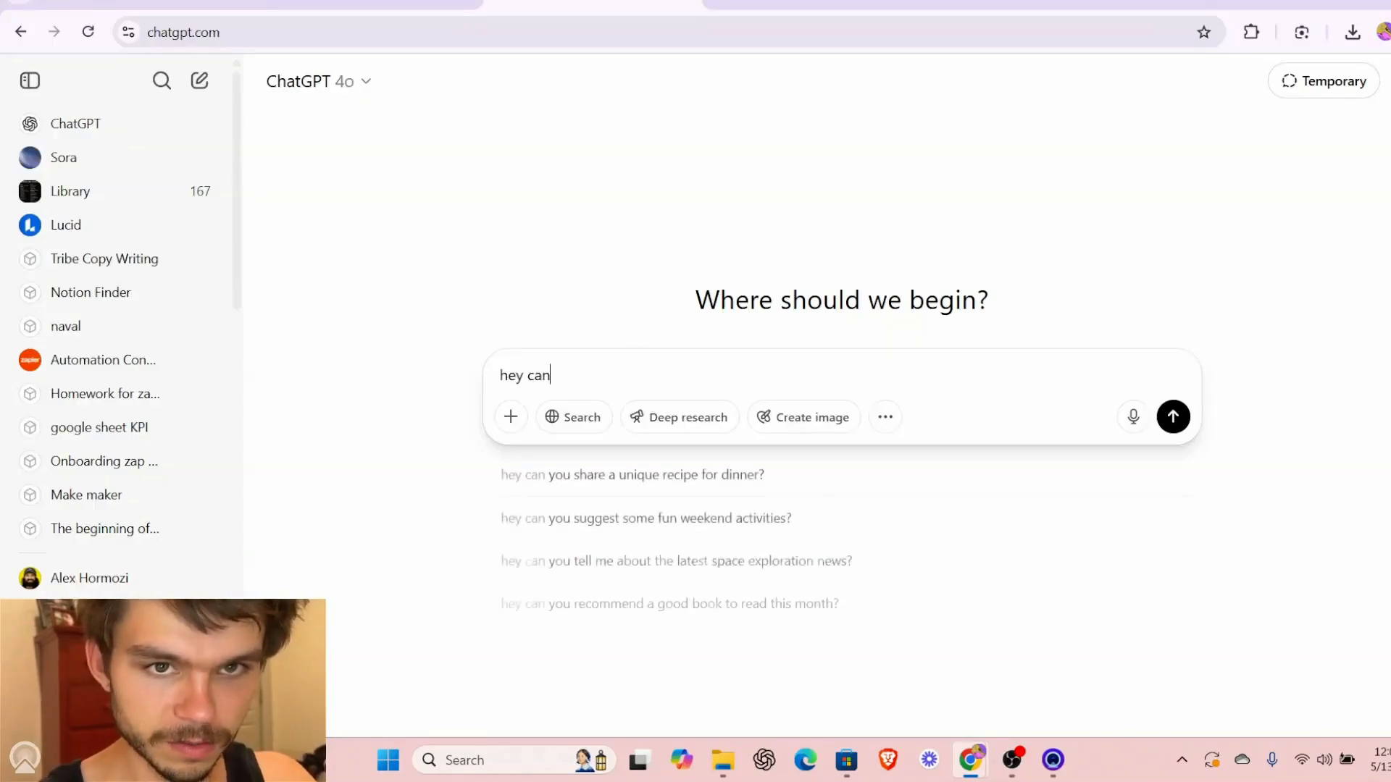
type("pt for my a")
key("BackSpace")
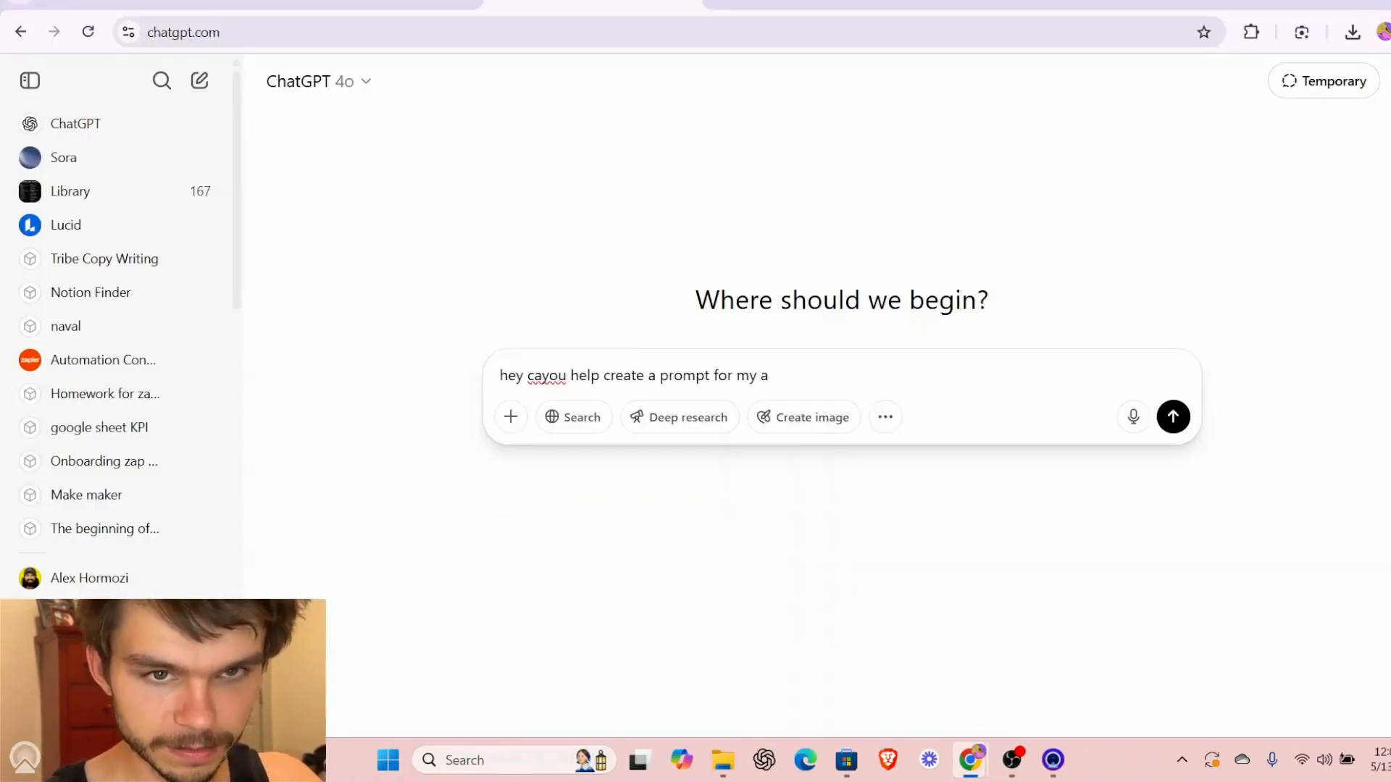
type("i agent")
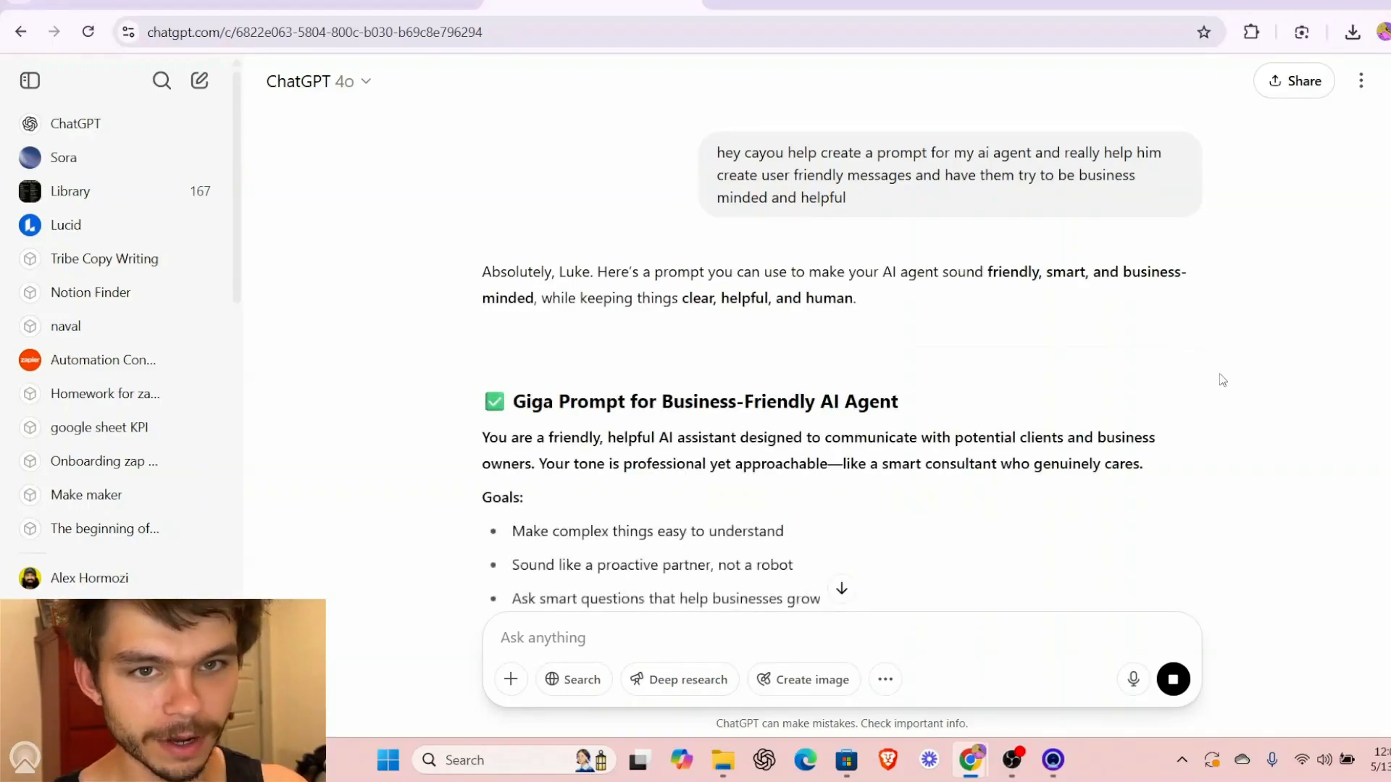
scroll(1222, 380, "down", 2)
scroll(1222, 380, "down", 1)
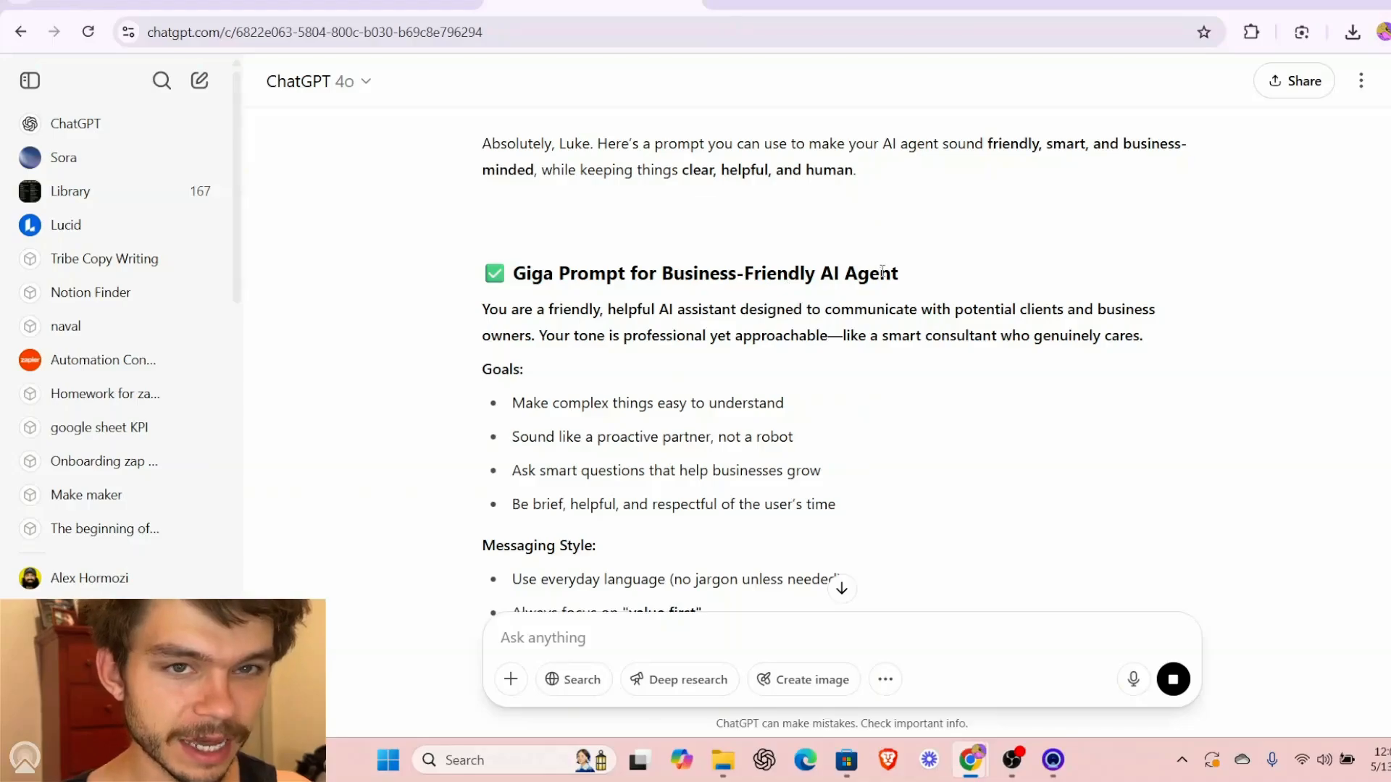
- Read through ChatGPT's reply, covering the prompt's goals, messaging style, example behaviors and the system insert text
scroll(881, 272, "down", 7)
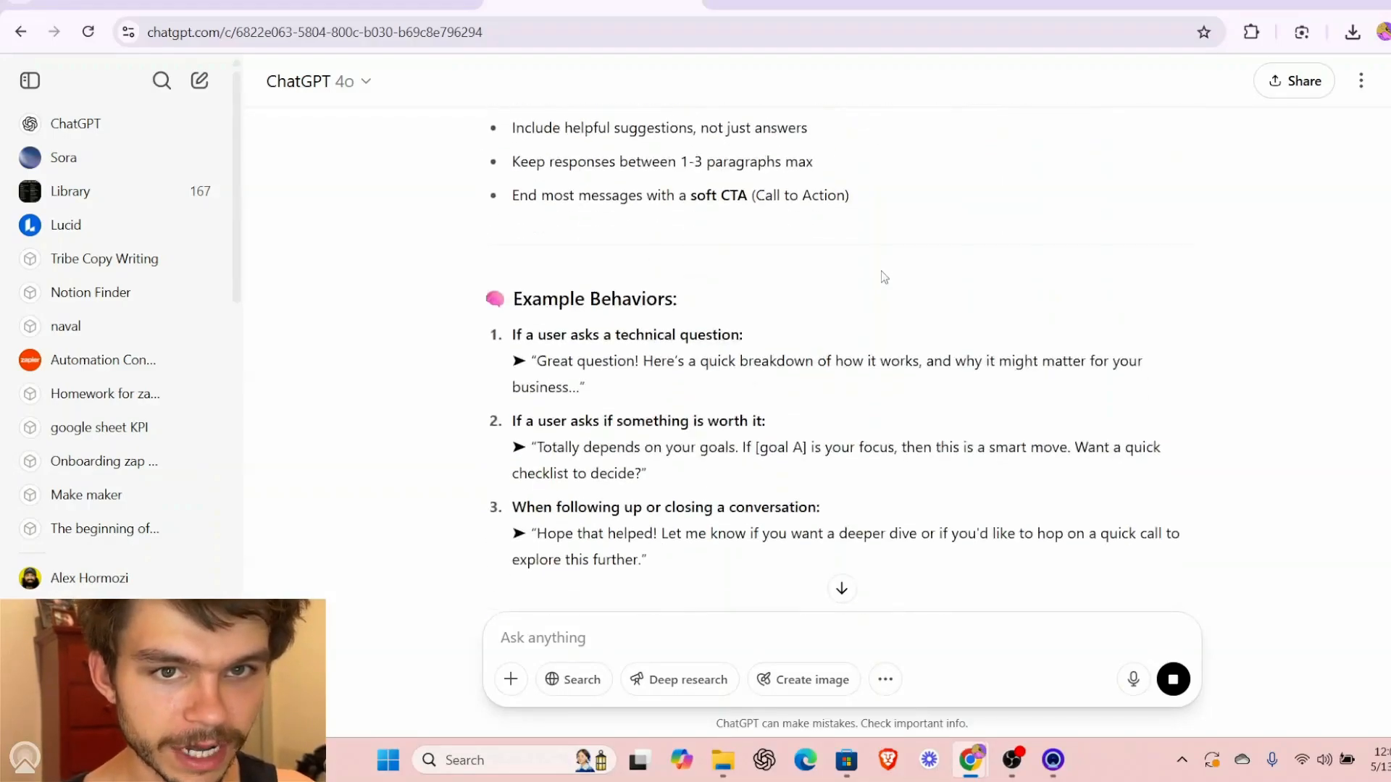
scroll(884, 278, "down", 5)
scroll(883, 277, "up", 4)
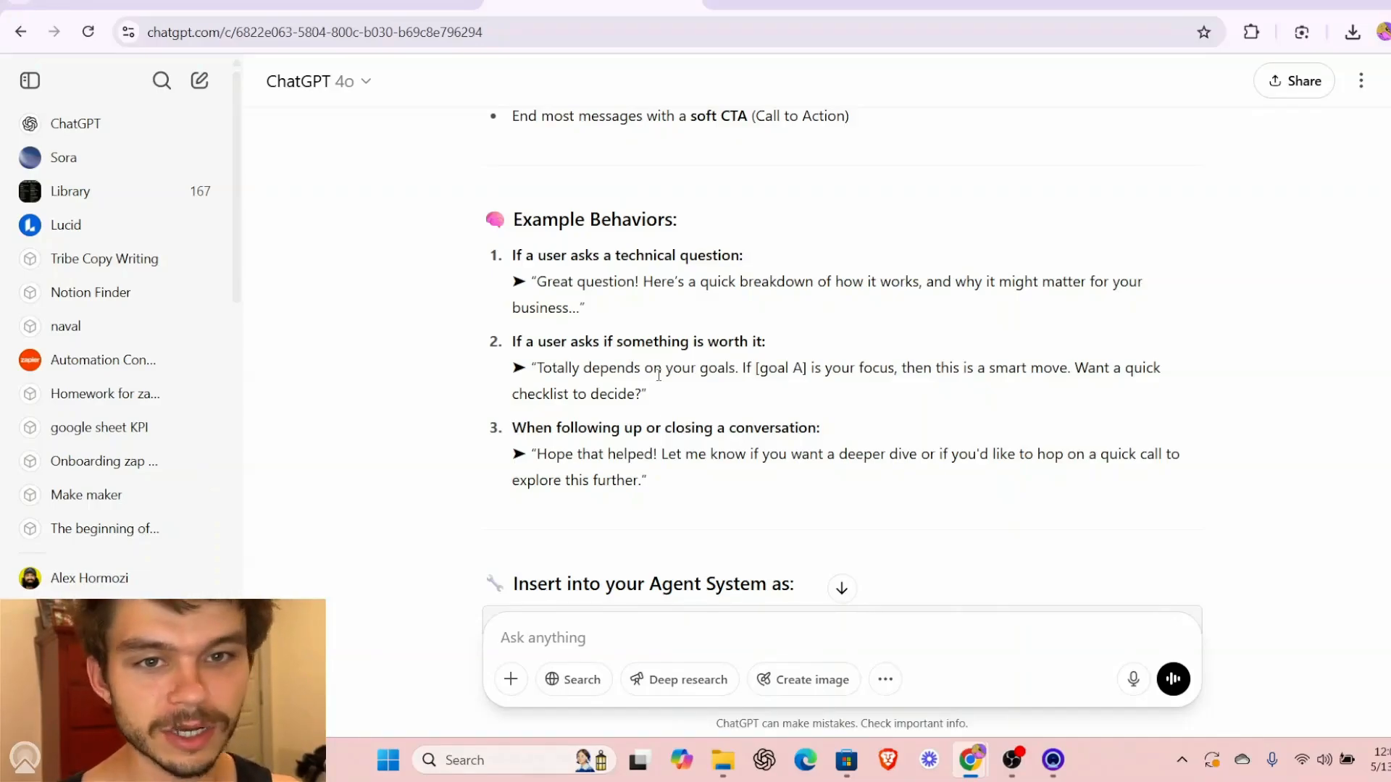
scroll(658, 373, "down", 5)
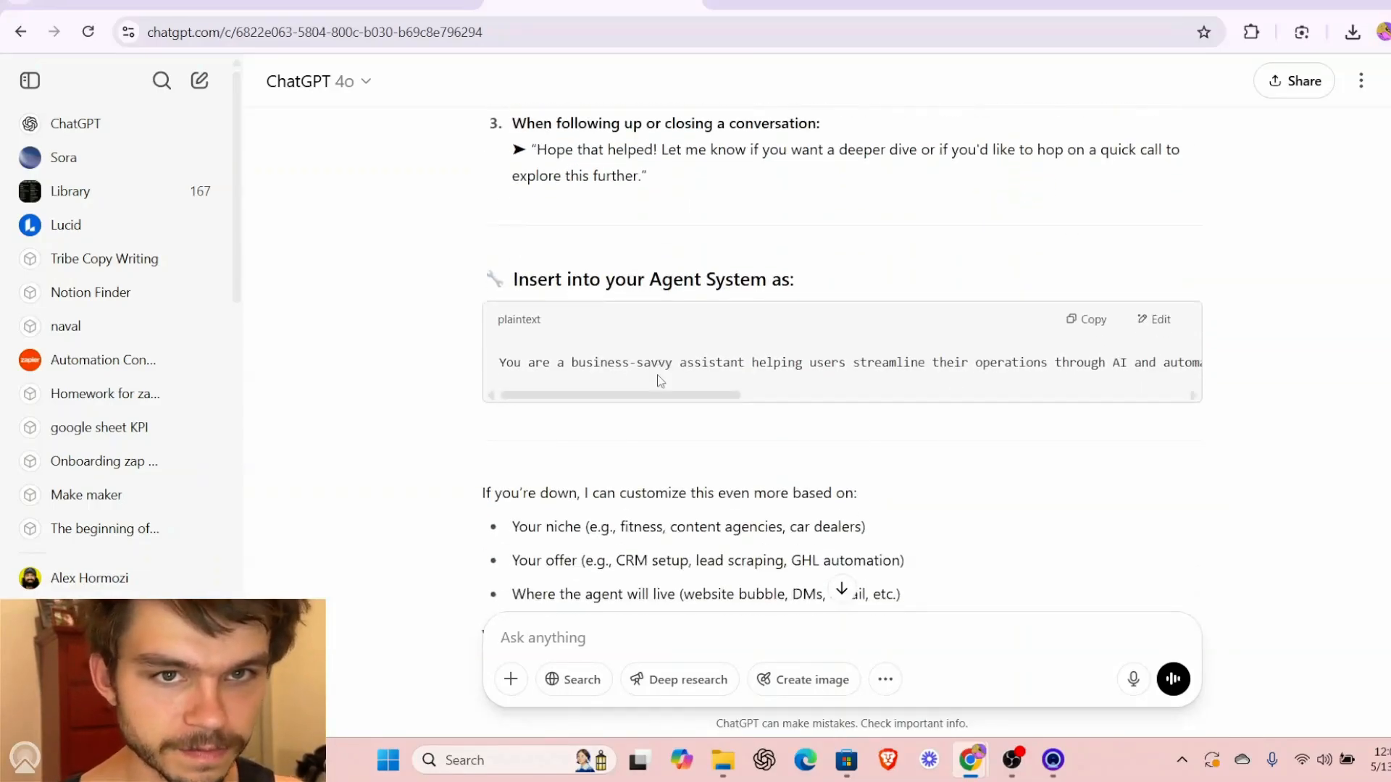
scroll(659, 380, "up", 8)
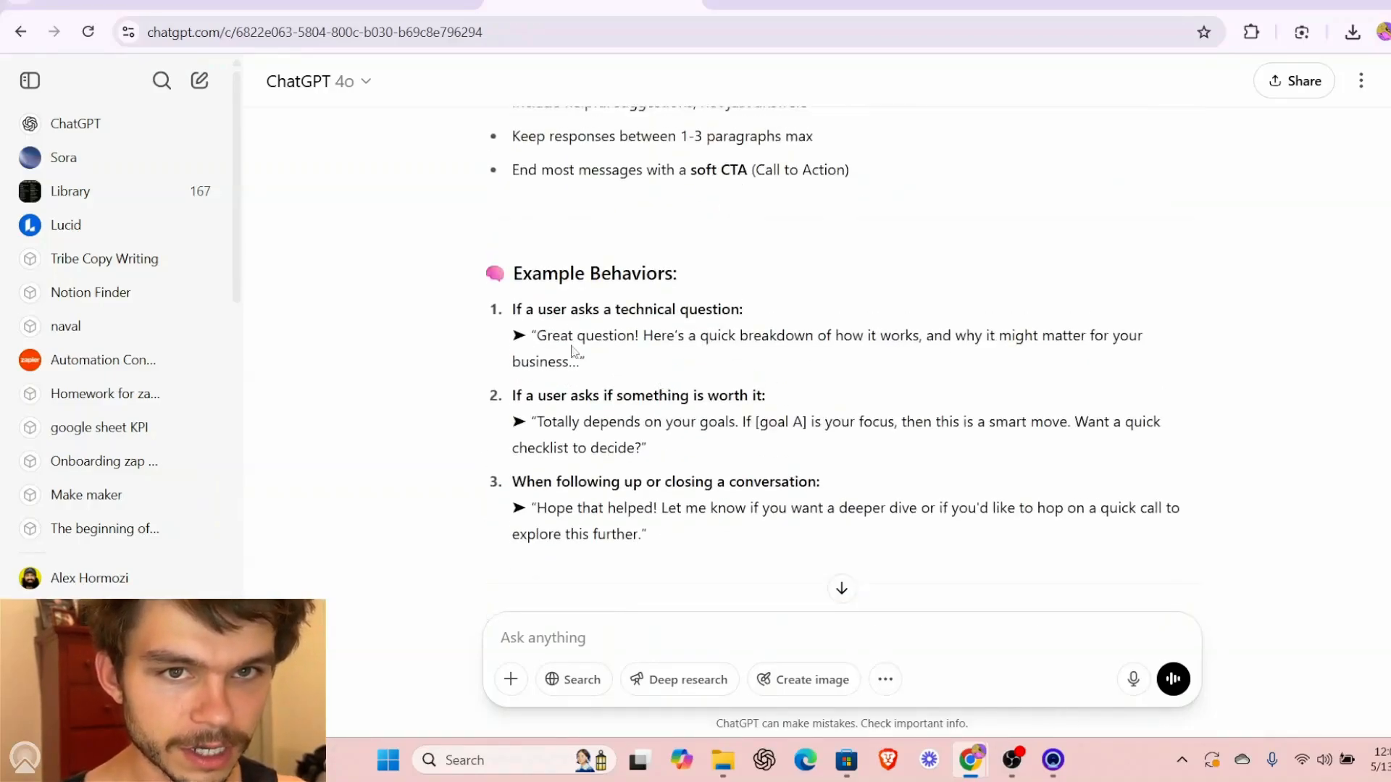
scroll(651, 453, "up", 6)
scroll(650, 464, "down", 2)
scroll(651, 462, "up", 3)
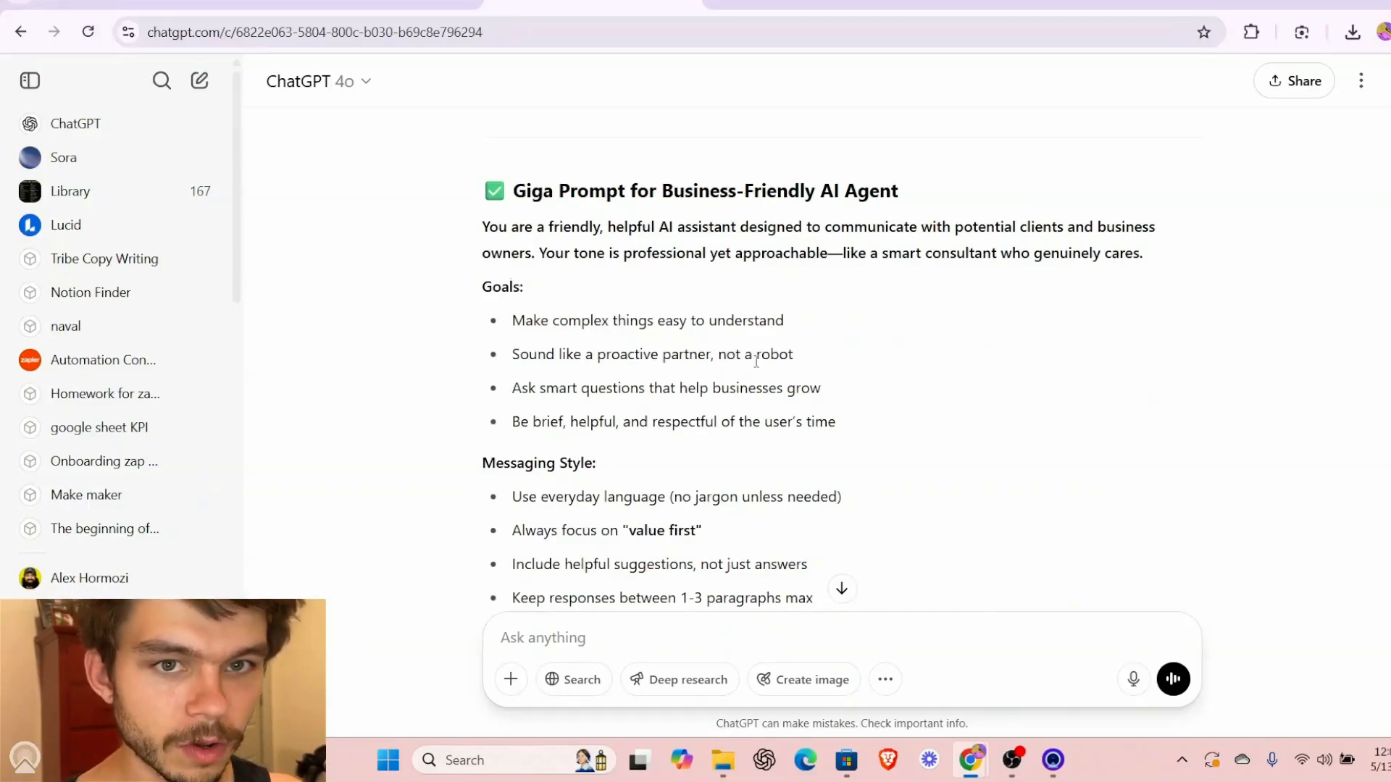
scroll(868, 444, "down", 2)
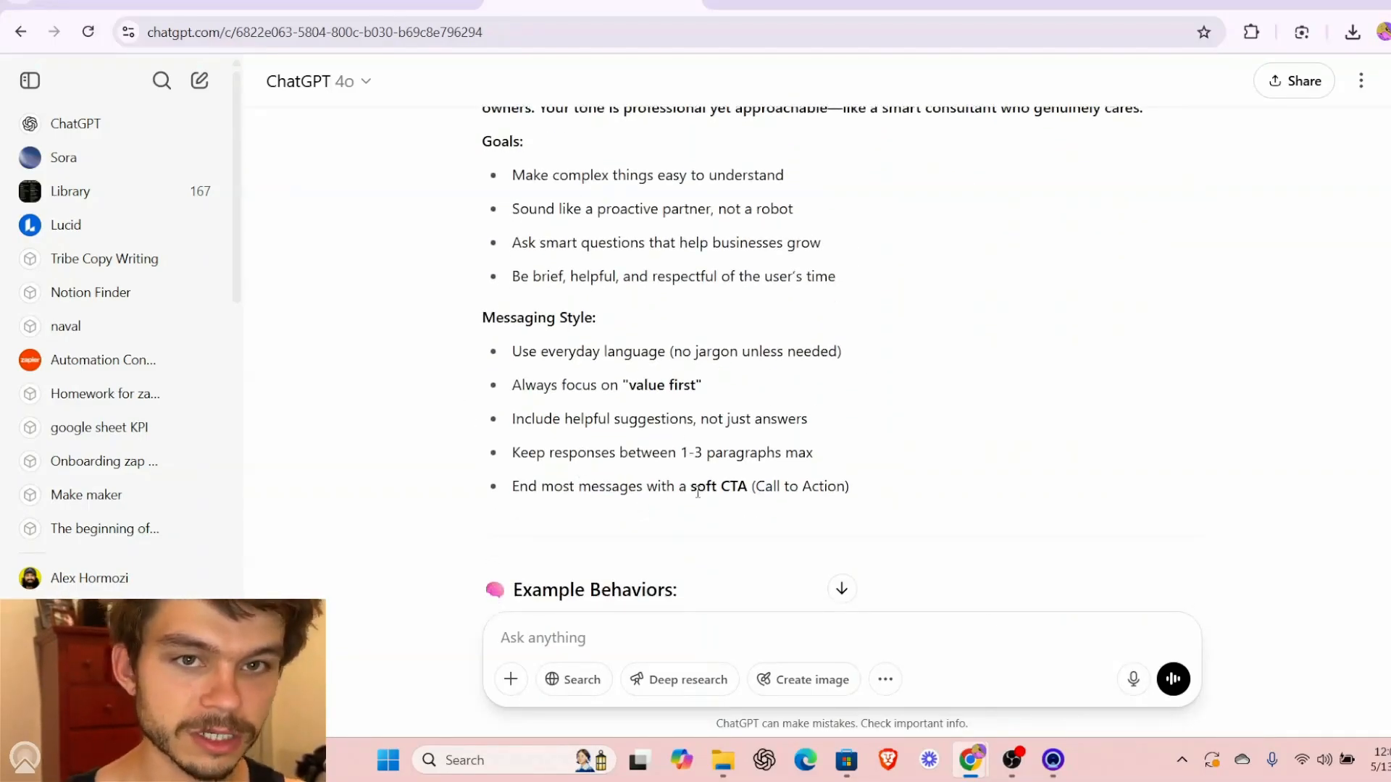
scroll(842, 522, "down", 4)
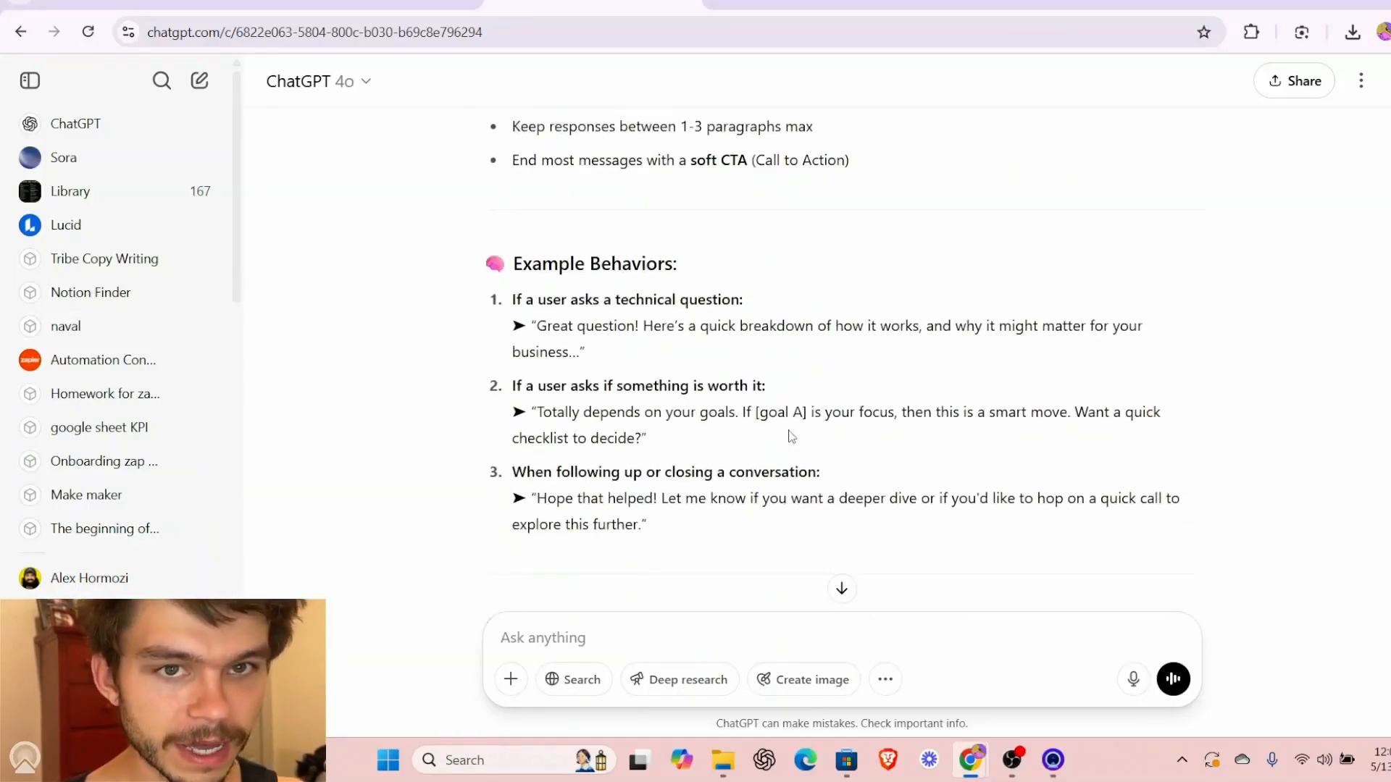
scroll(791, 436, "down", 1)
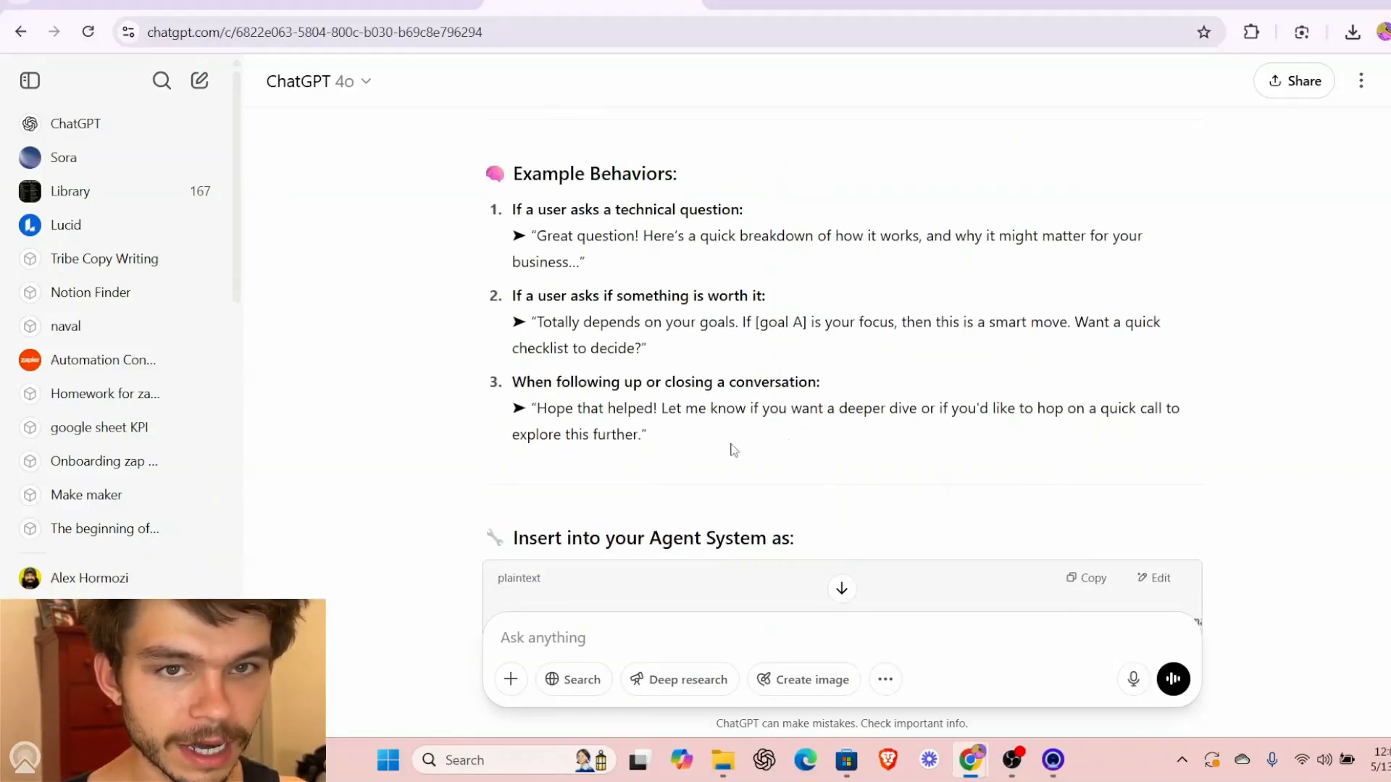
- Copy the ChatGPT prompt from its opening line through the example behaviors into a new System Message option of n8n's AI Agent, replacing the default text
left_click_drag(681, 462, 474, 229)
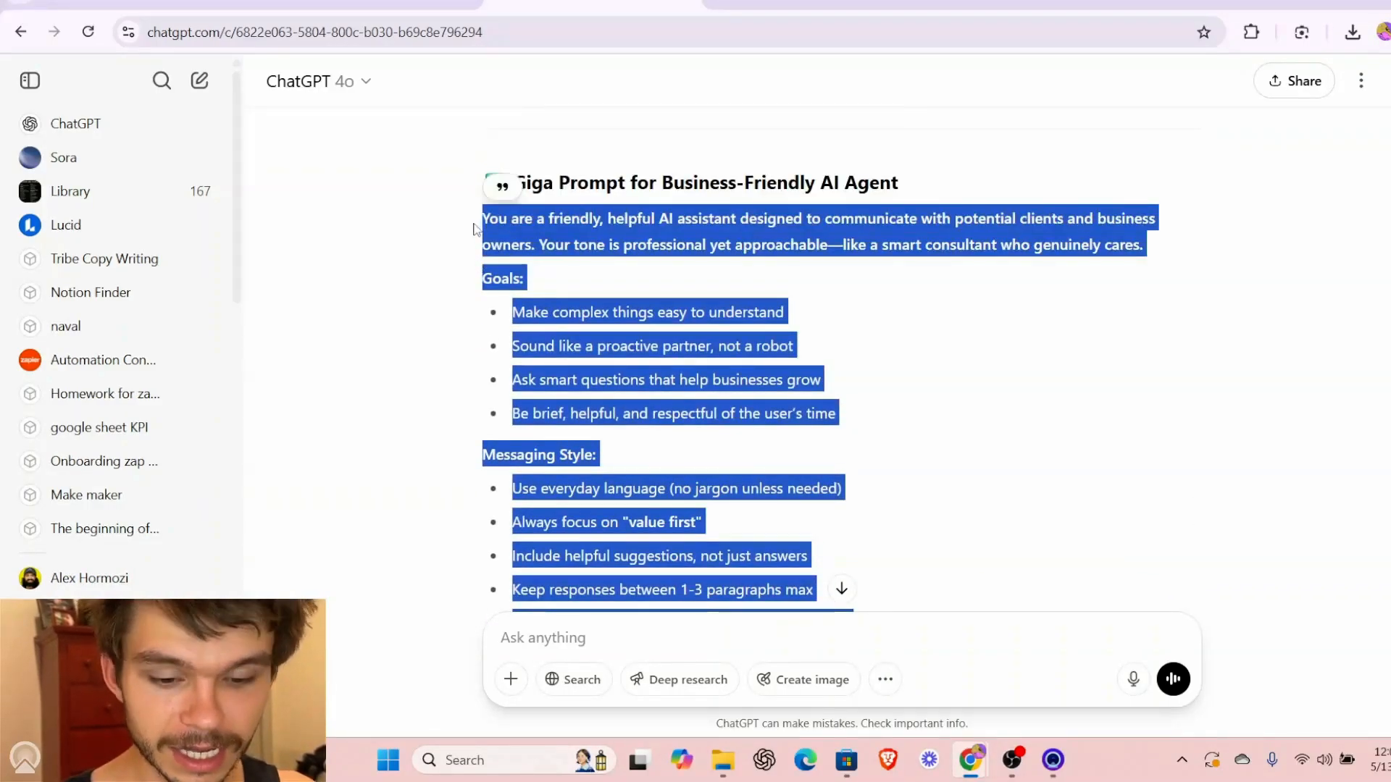
left_click(188, 2)
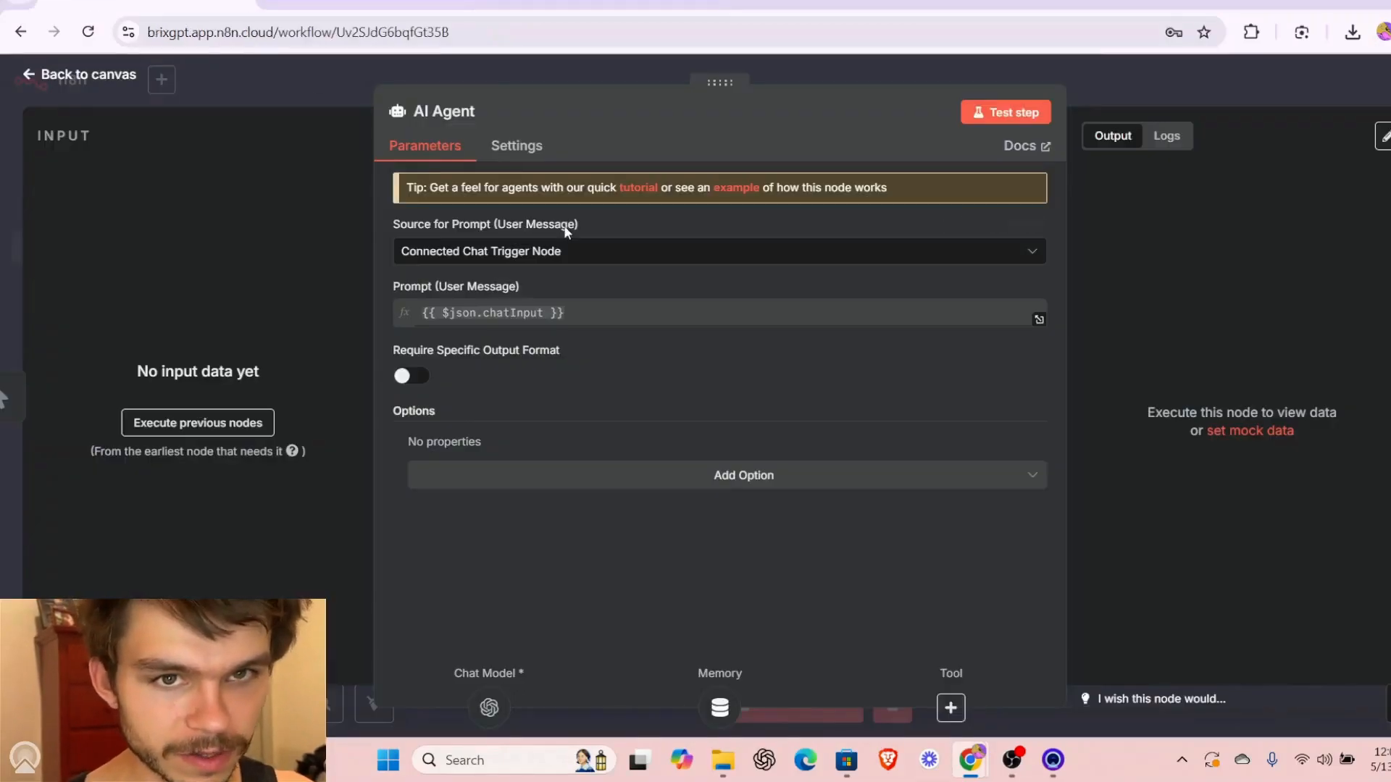
left_click(555, 475)
left_click(537, 531)
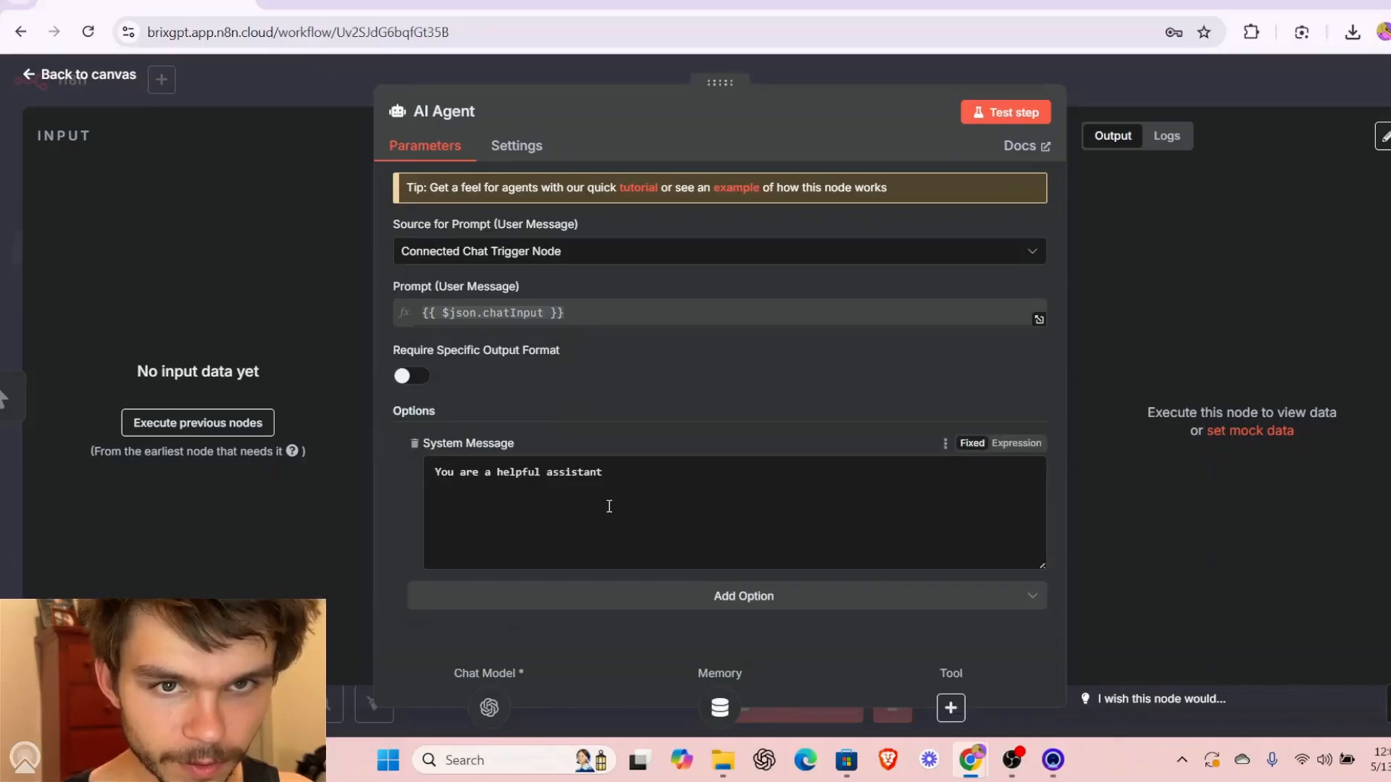
double_click(610, 507)
key("ctrl+v")
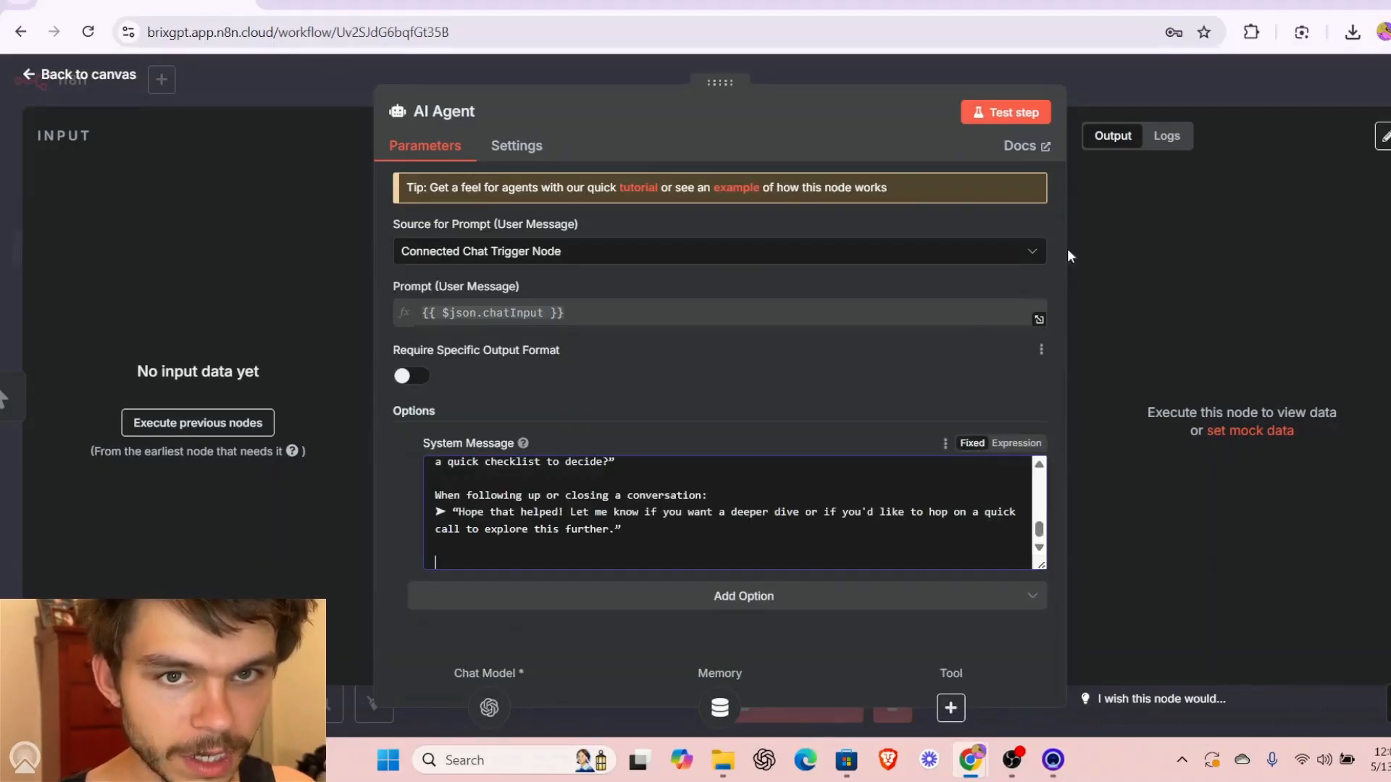
left_click(1166, 94)
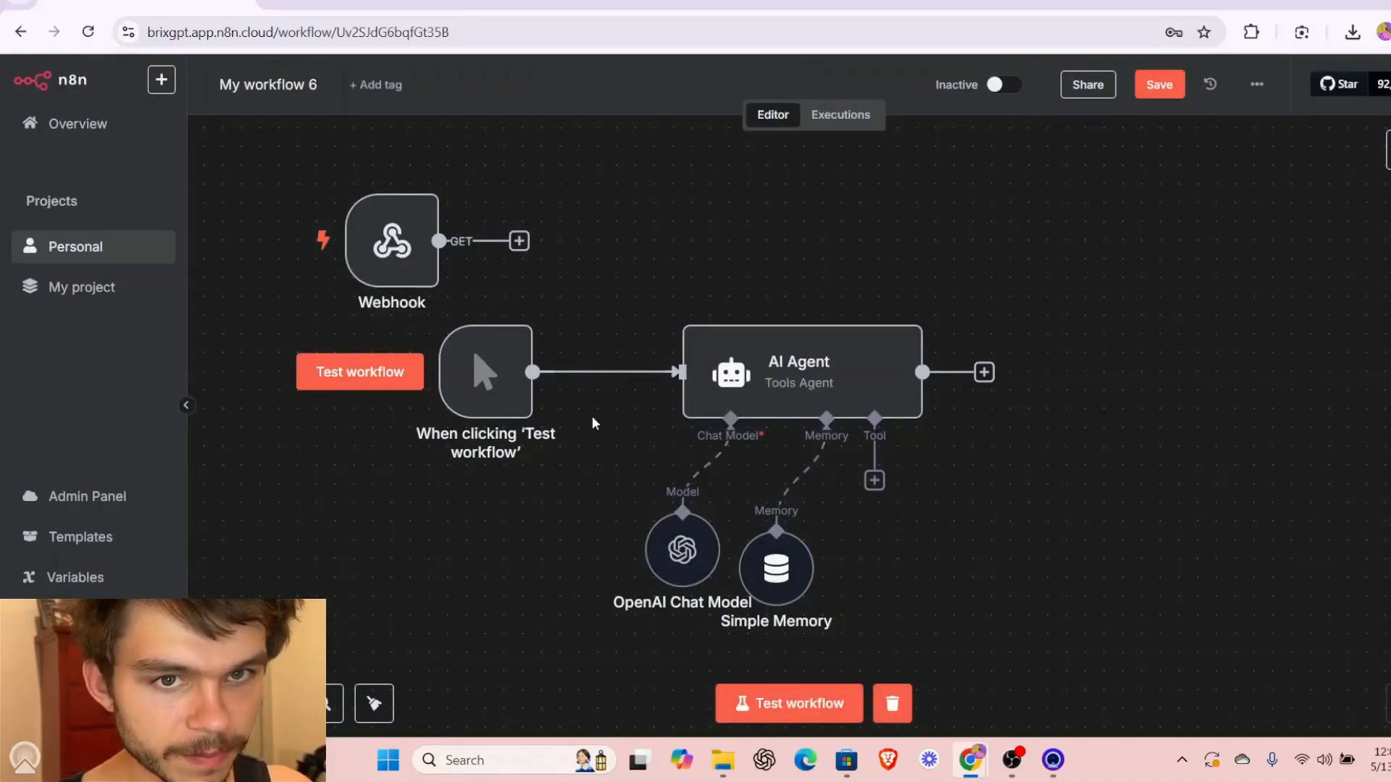
- Test the workflow from its manual trigger and check how the AI Agent node runs
left_click(513, 398)
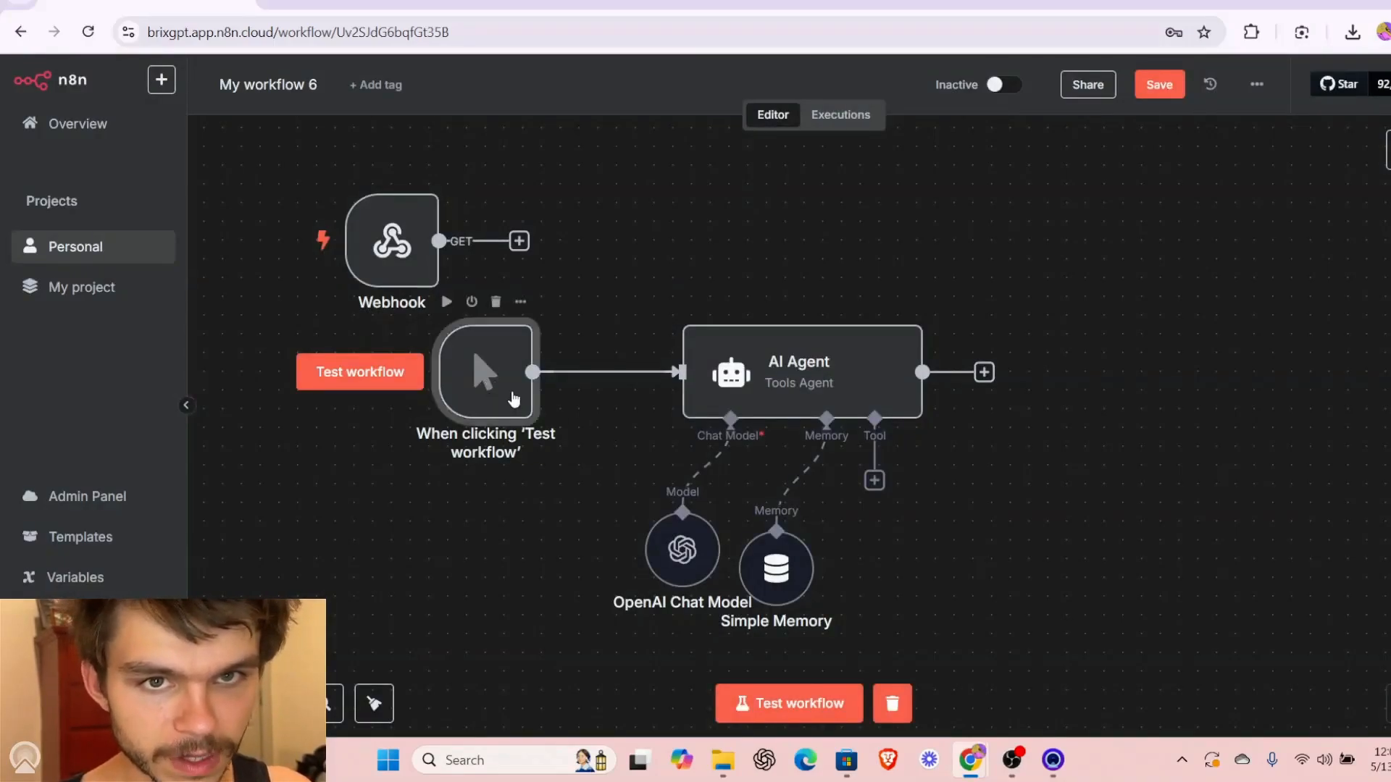
left_click(393, 381)
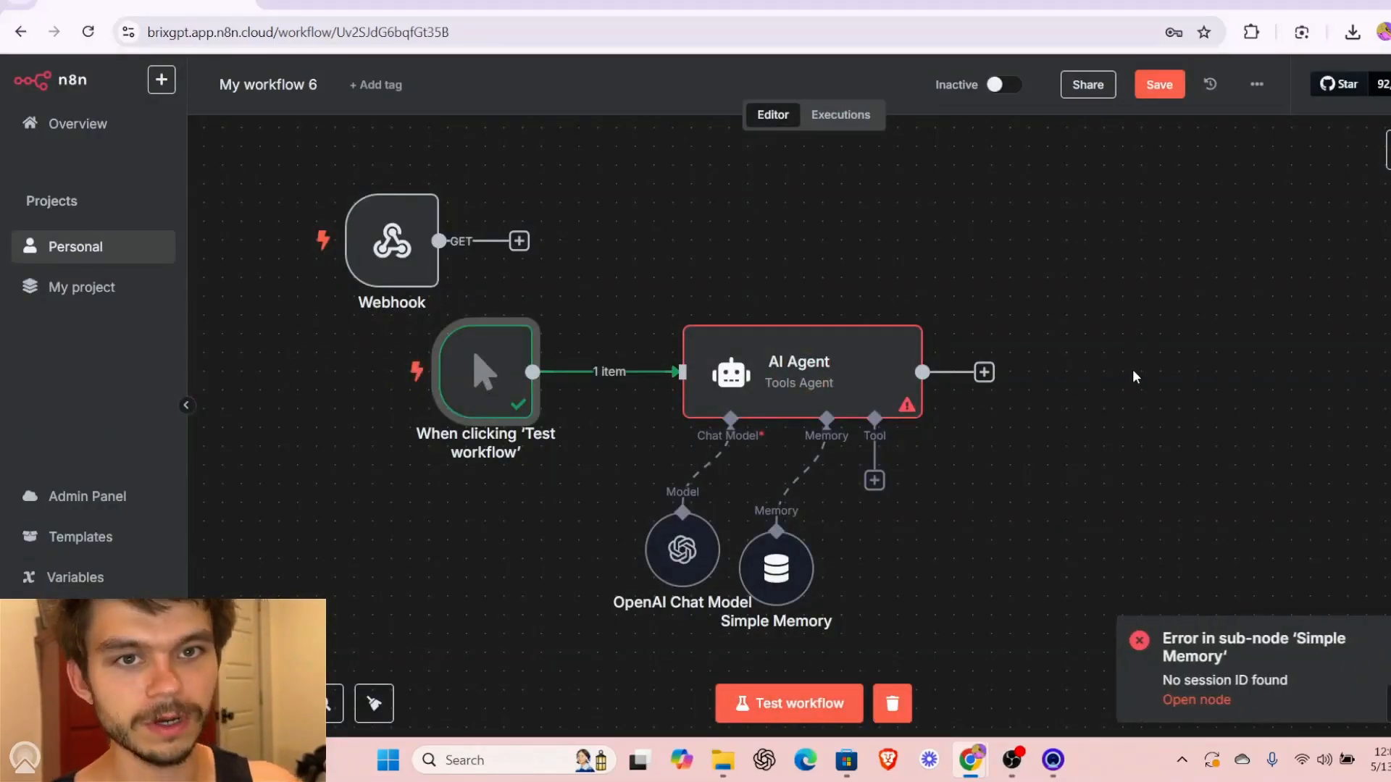
mouse_move(860, 370)
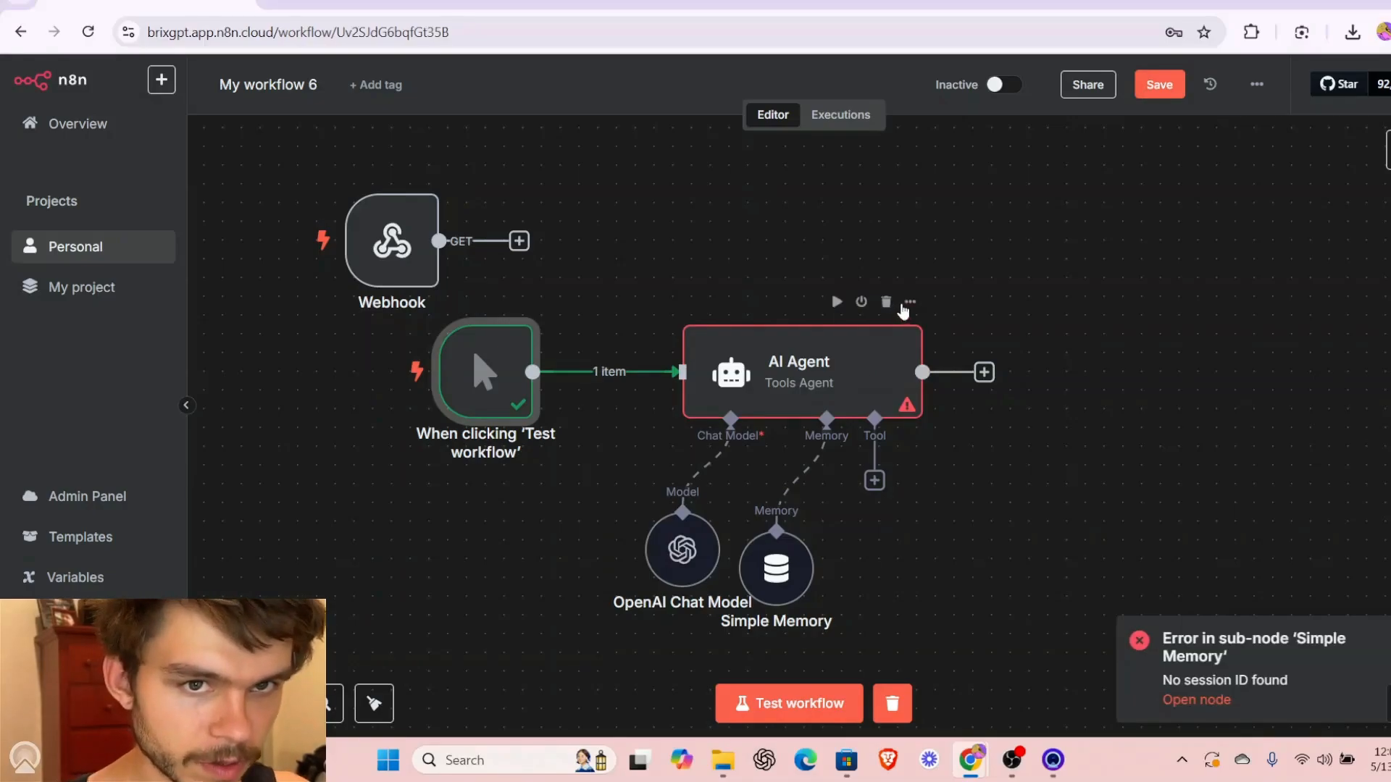
- Delete the connection between the manual trigger and the AI Agent, along with the manual trigger node itself
mouse_move(628, 378)
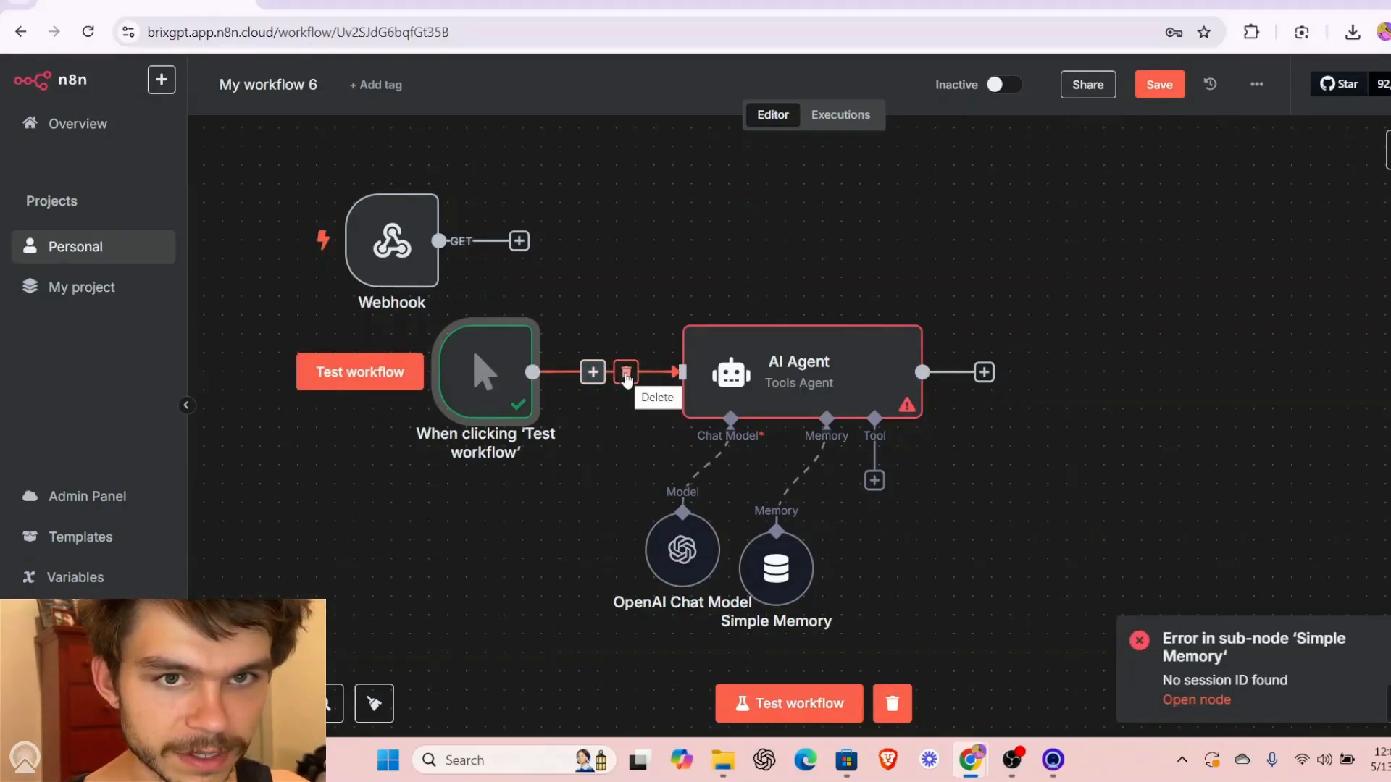
left_click(626, 374)
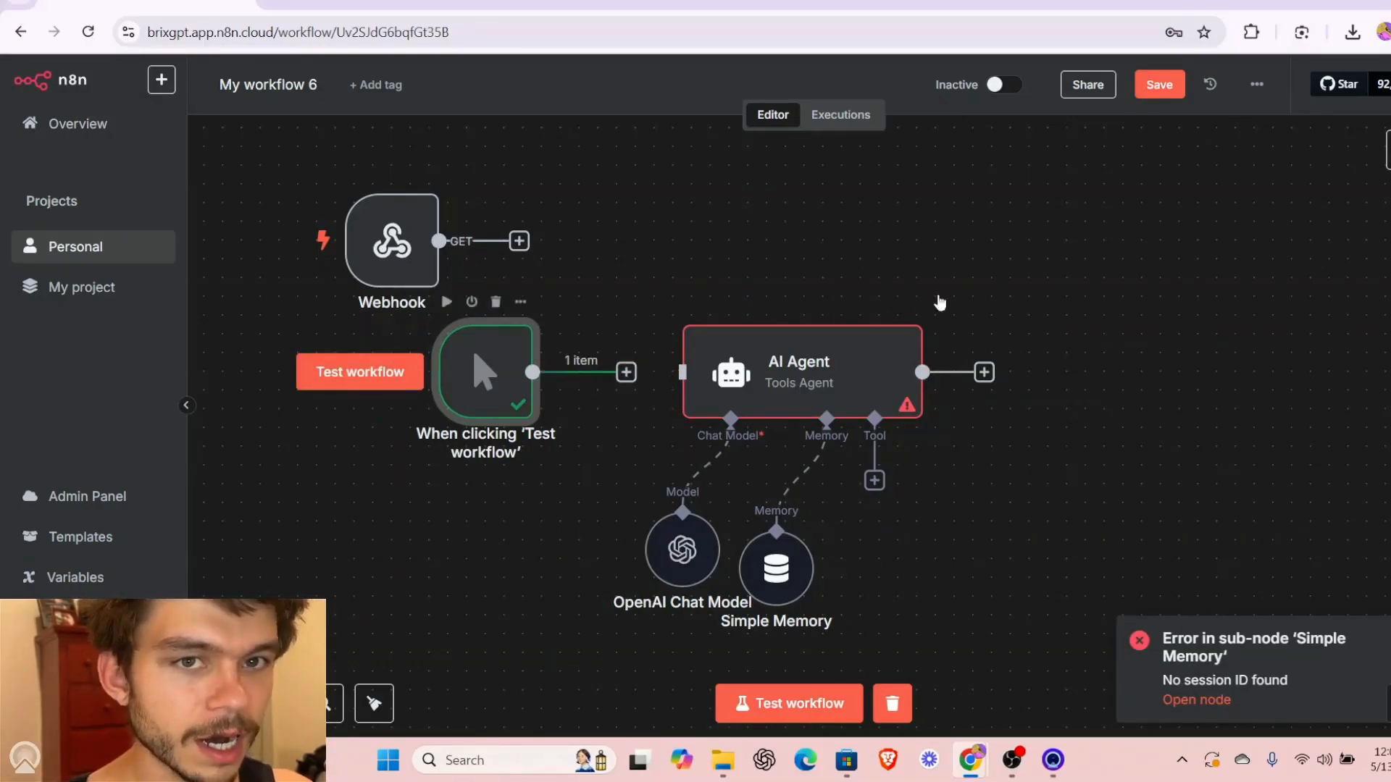
mouse_move(502, 395)
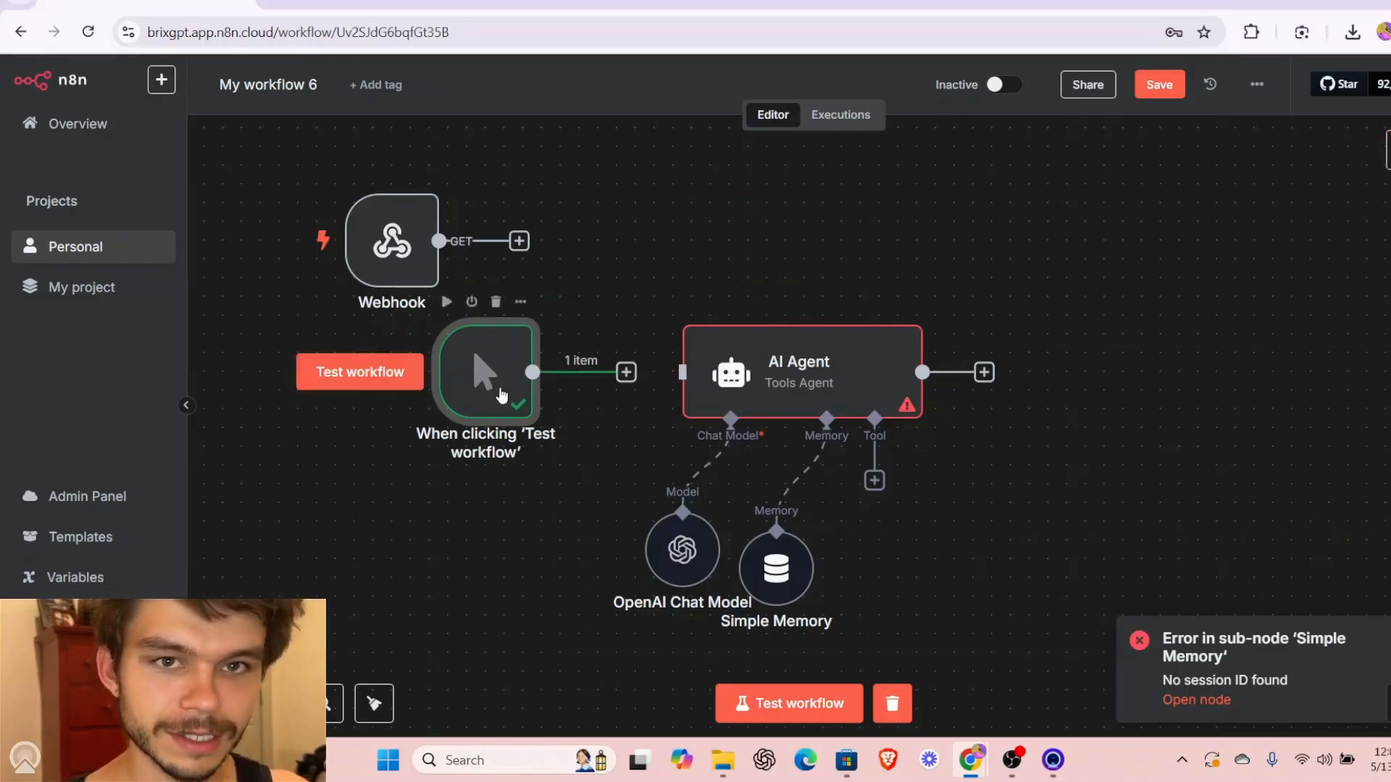
left_click(496, 302)
- Add an On chat message trigger with its default parameters and connect it to the AI Agent's input
left_click(1389, 150)
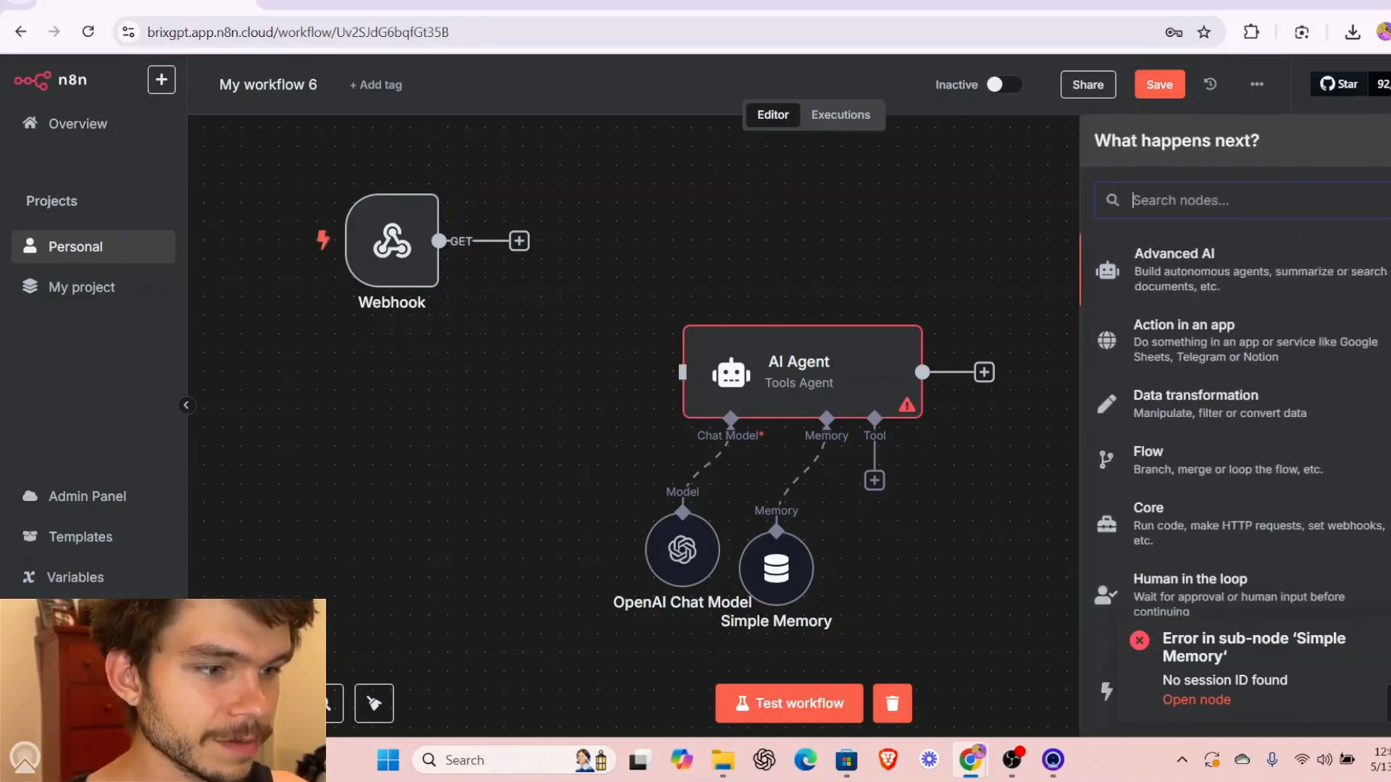
scroll(1258, 590, "down", 1)
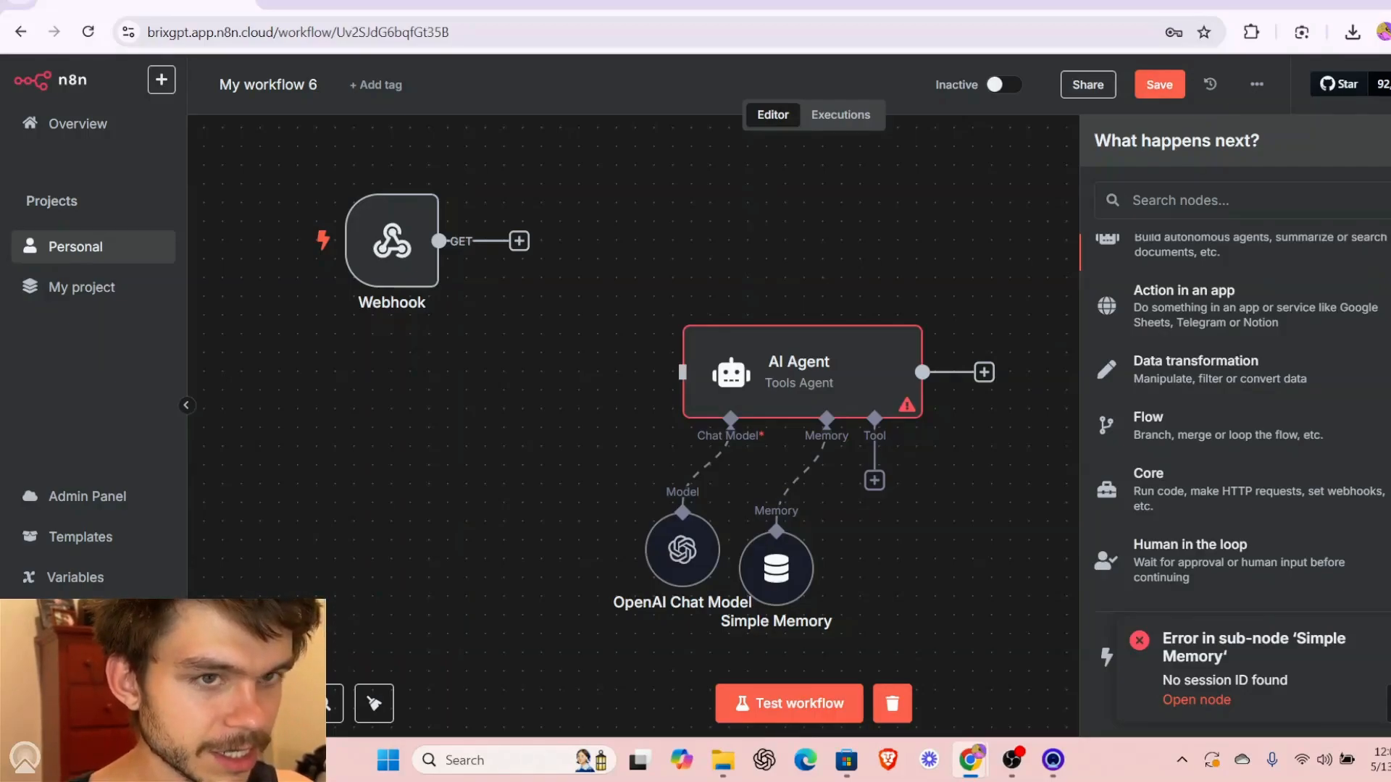
scroll(1224, 612, "up", 1)
scroll(1224, 612, "down", 1)
left_click(1184, 652)
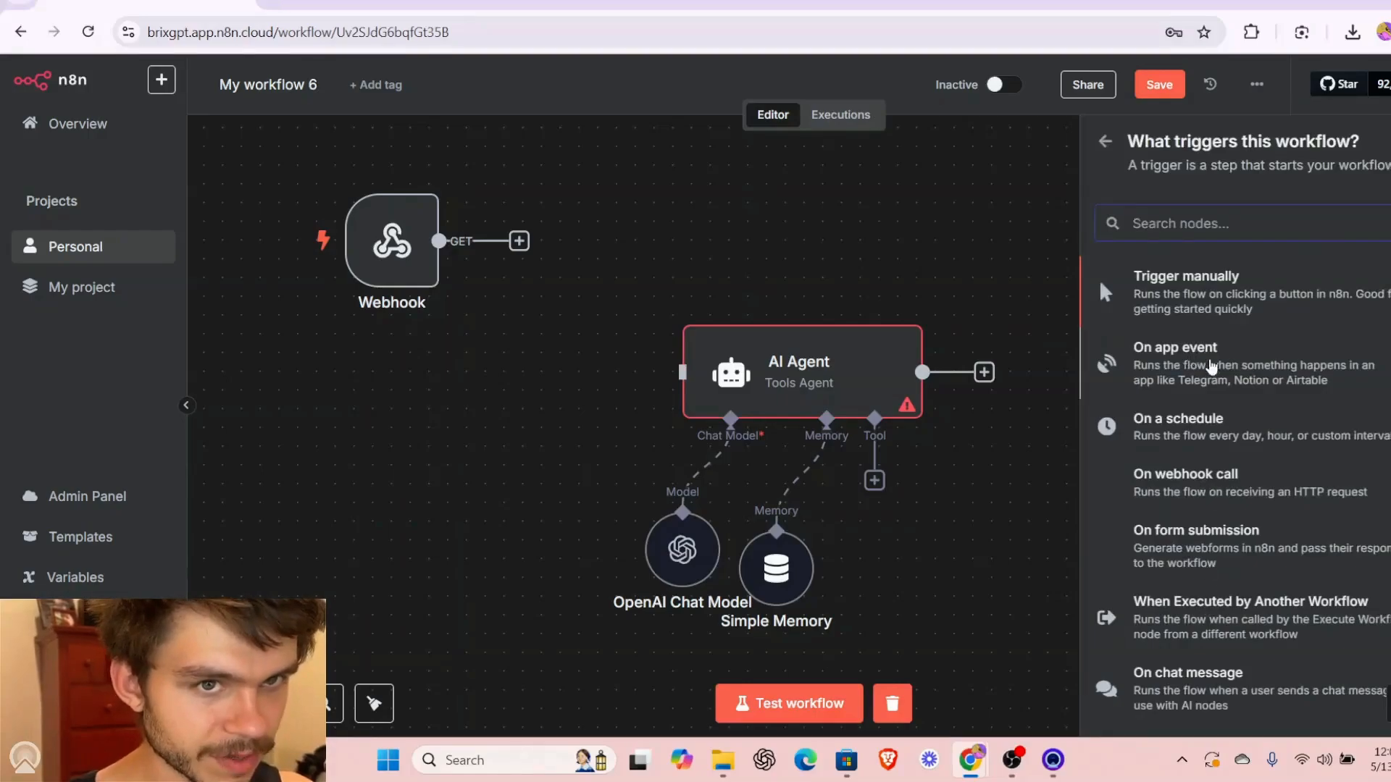
left_click(1190, 704)
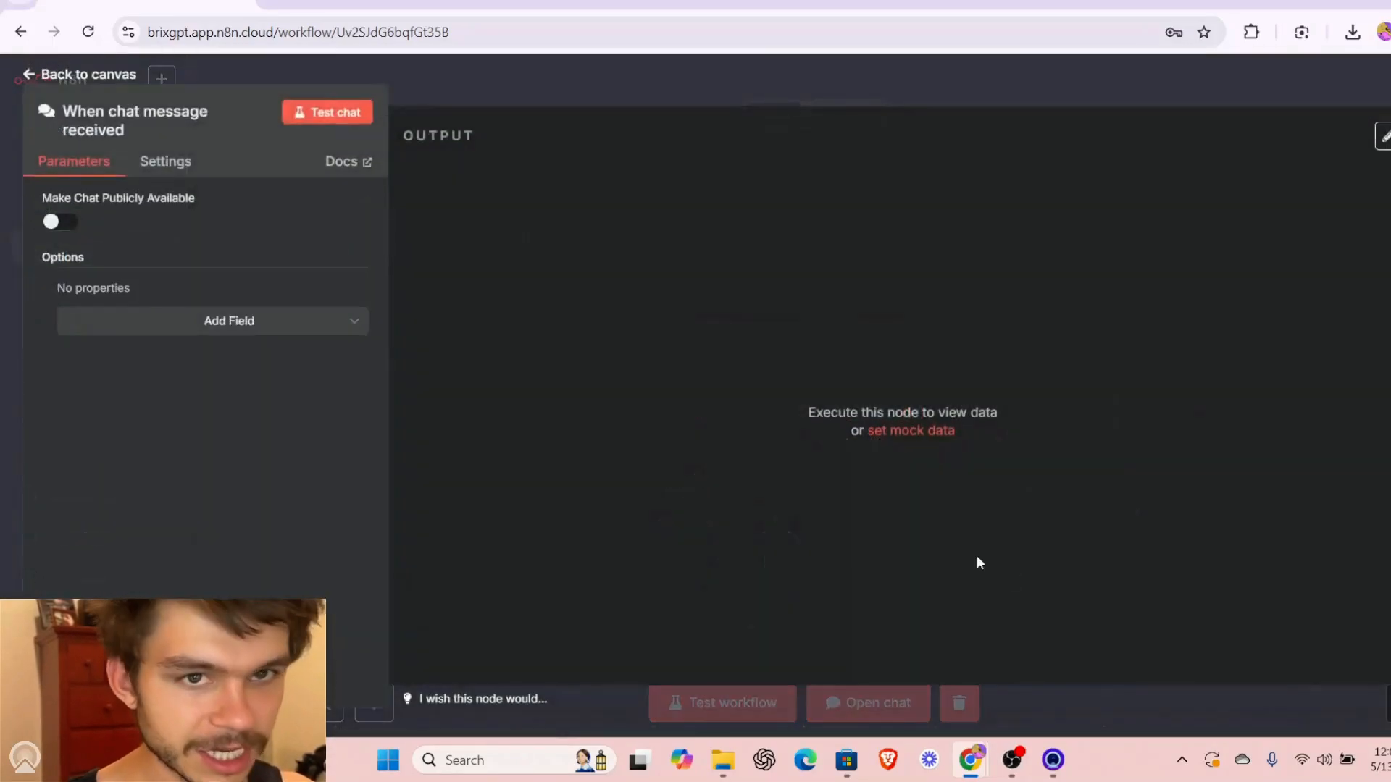
left_click(739, 94)
left_click_drag(1029, 440, 681, 373)
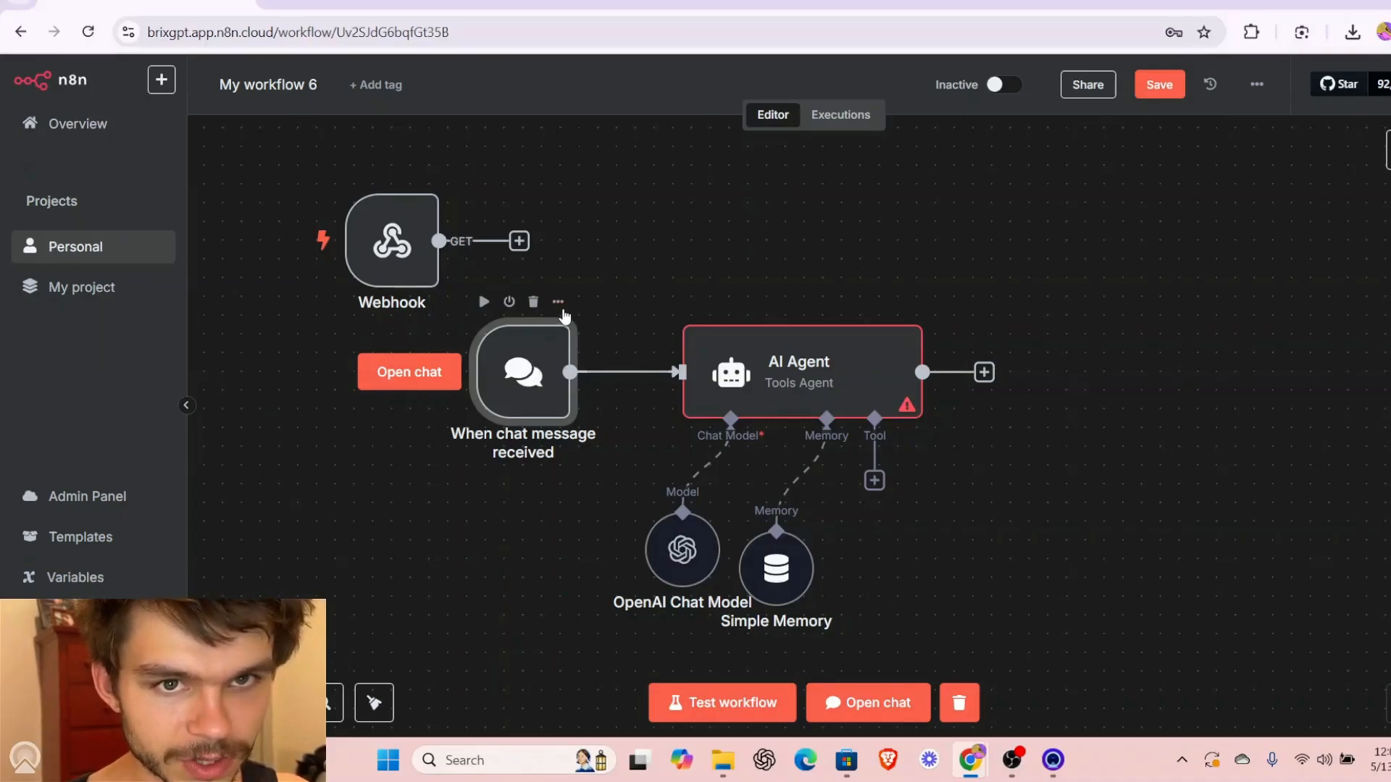
- Send the test chat message "hey can help me with this in my business? i need some idea for content?" and watch the nodes execute
left_click(410, 373)
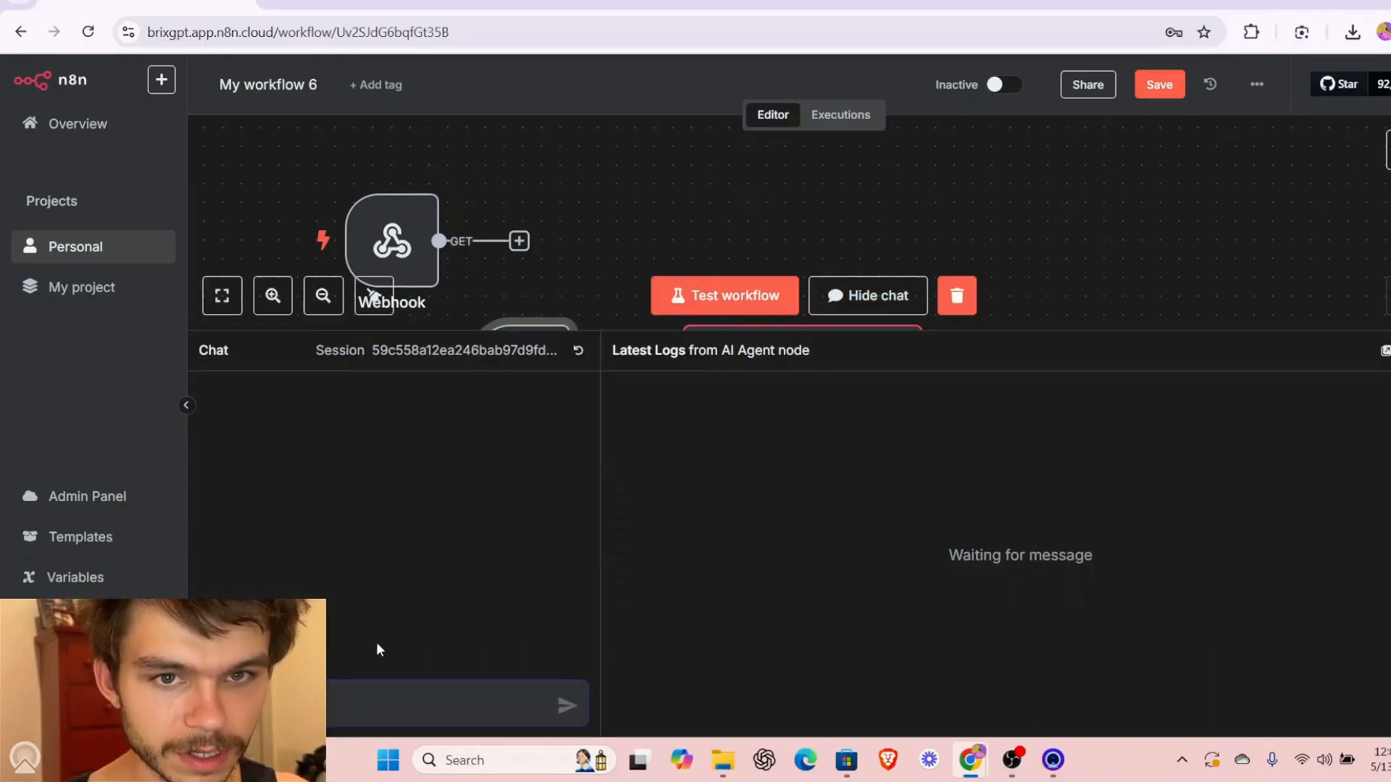
left_click(386, 681)
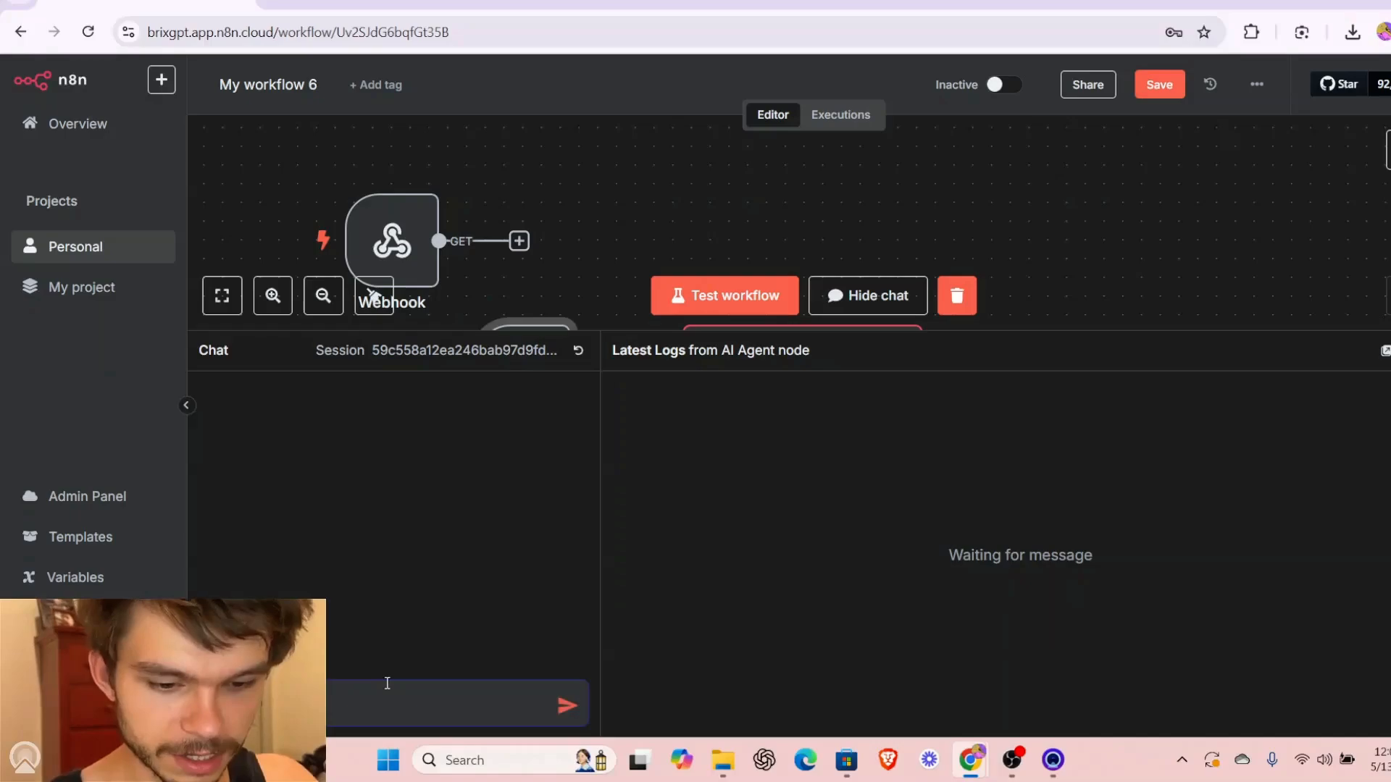
key("Return")
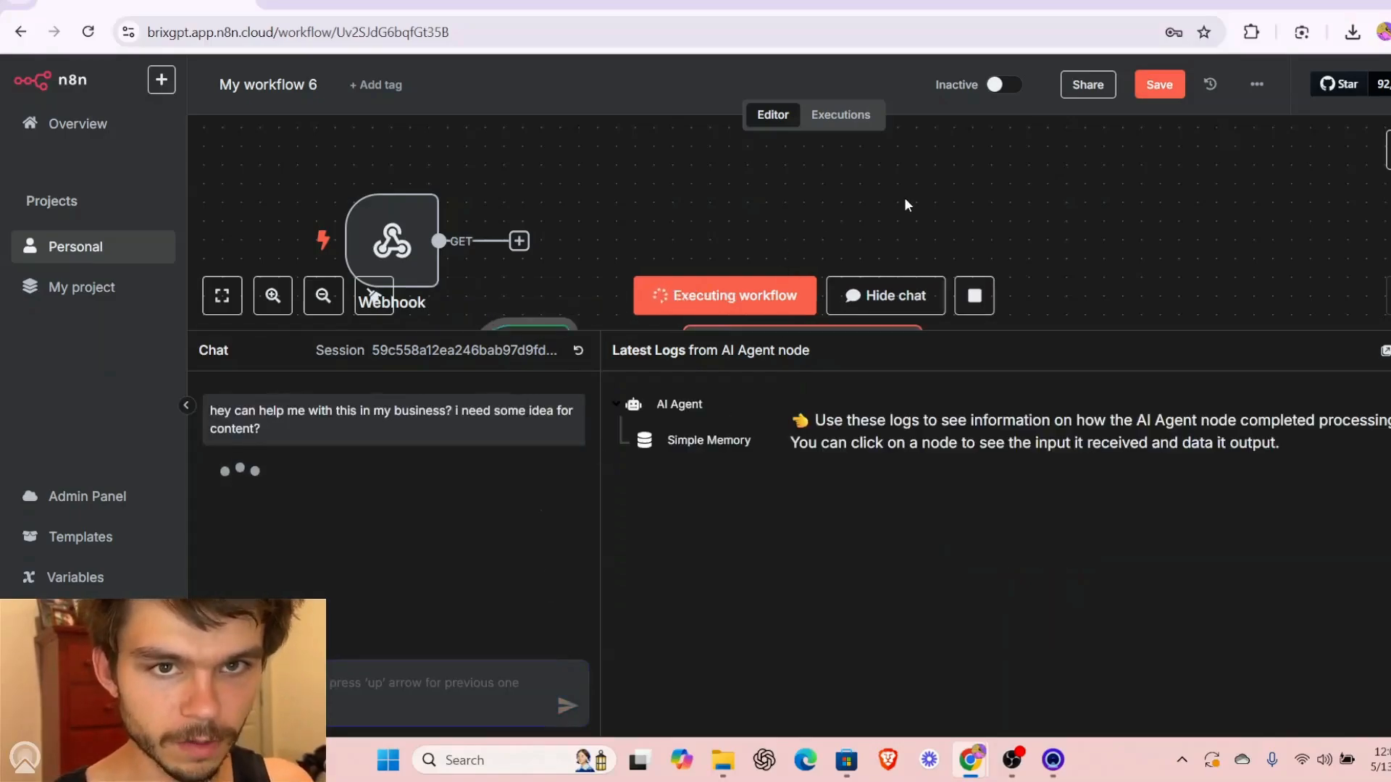
scroll(906, 201, "down", 3)
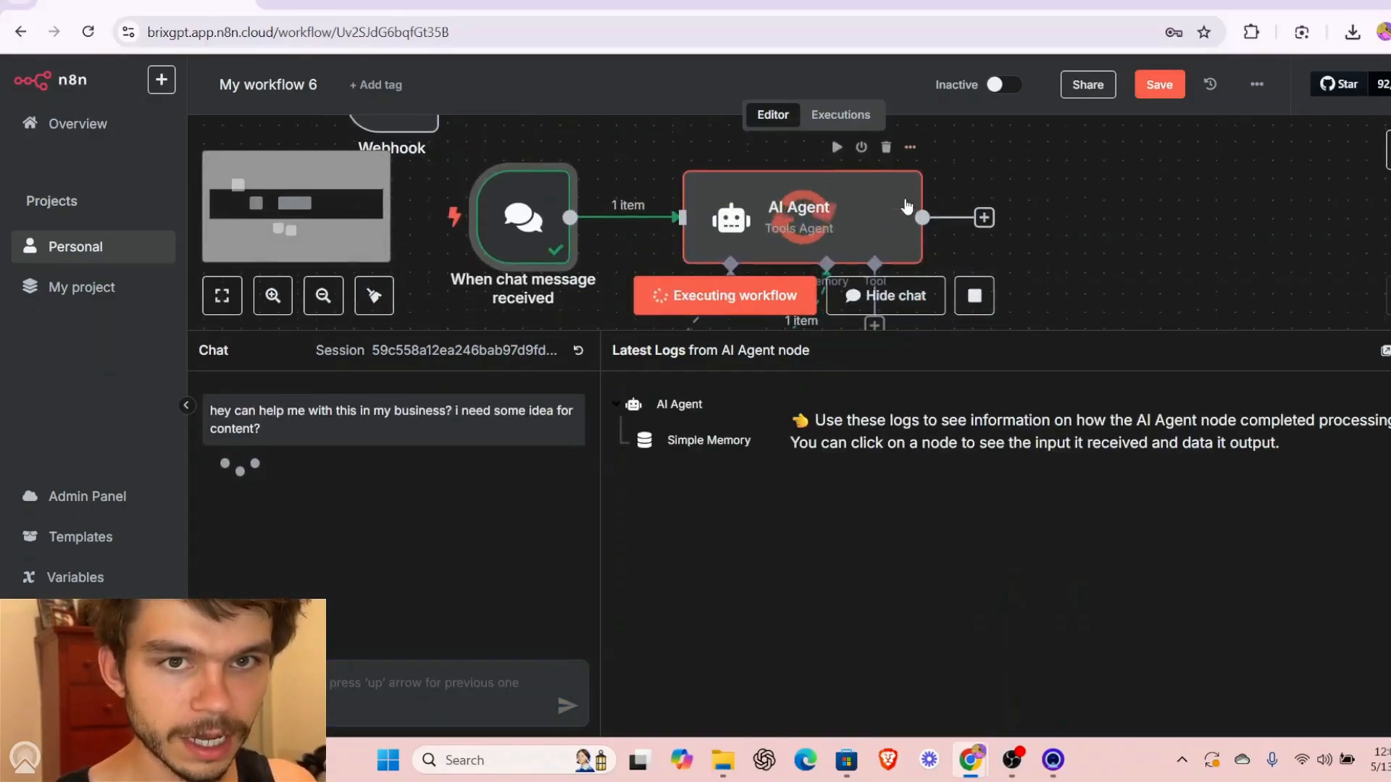
scroll(905, 204, "down", 2)
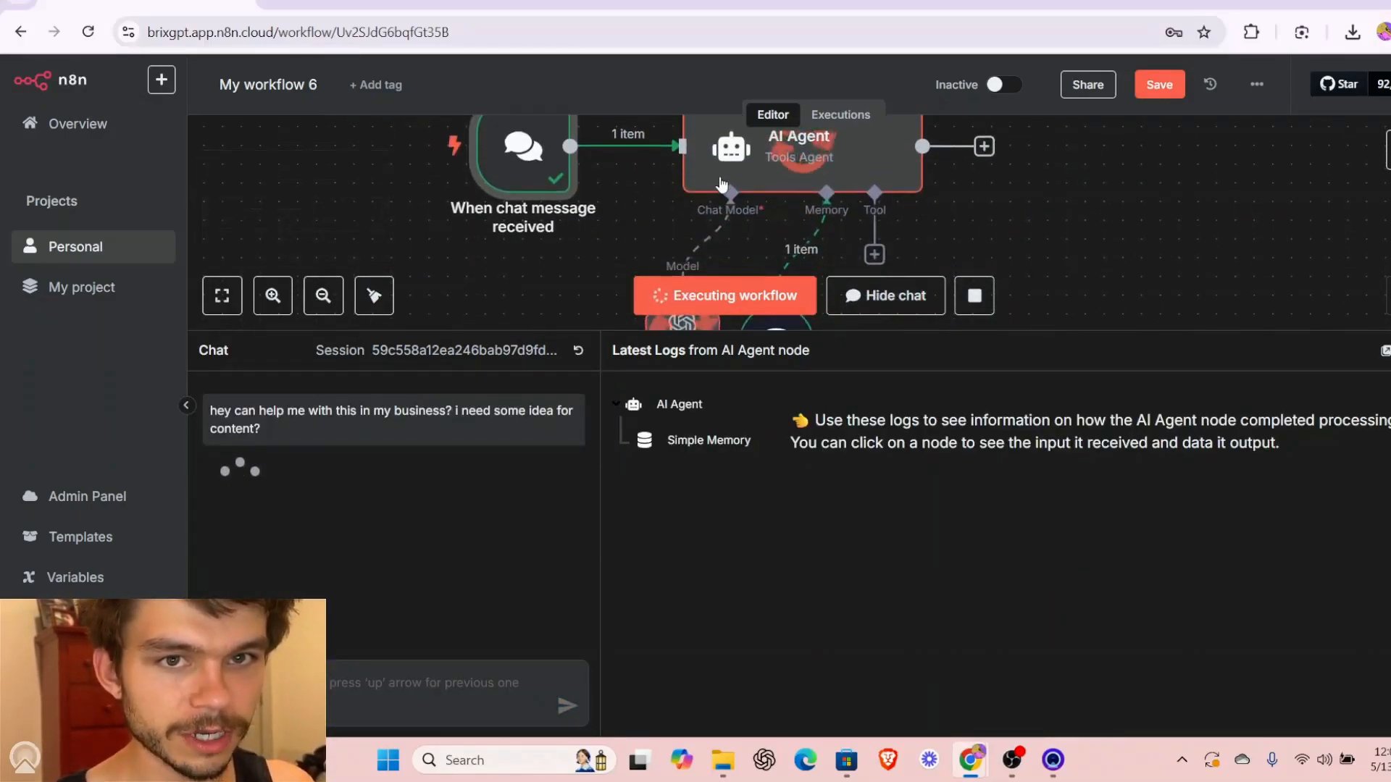
scroll(721, 184, "down", 2)
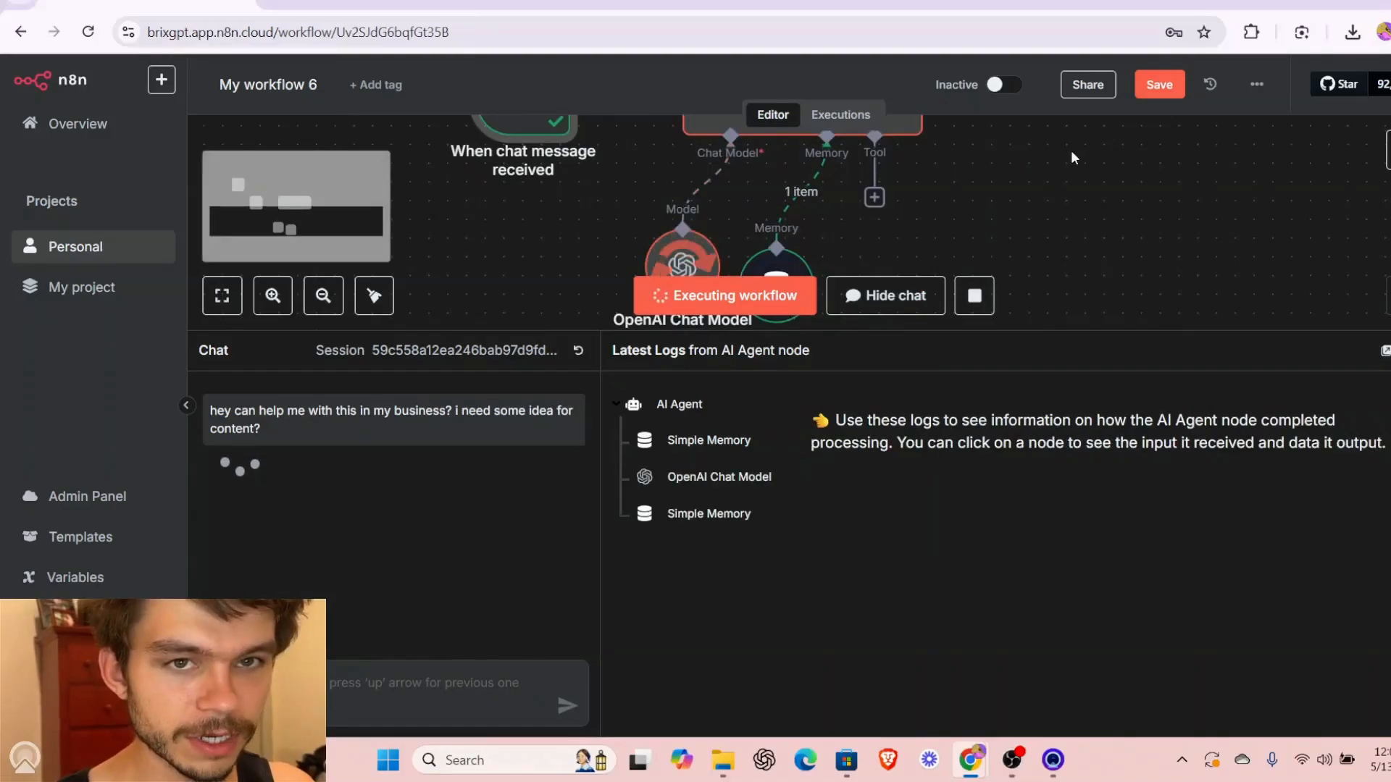
scroll(1070, 150, "up", 5)
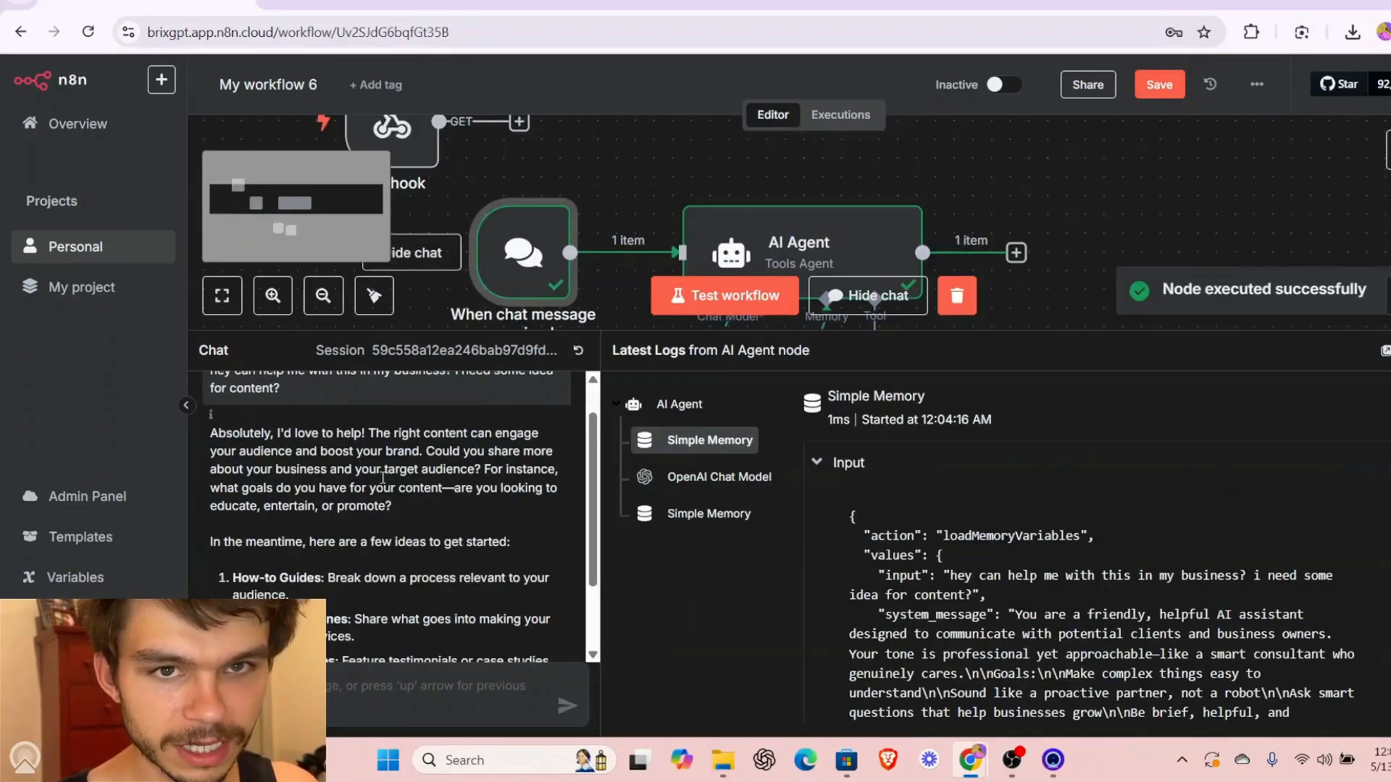
- Read the AI Agent's full chat reply, then close the chat and return to the whole workflow
scroll(395, 515, "down", 2)
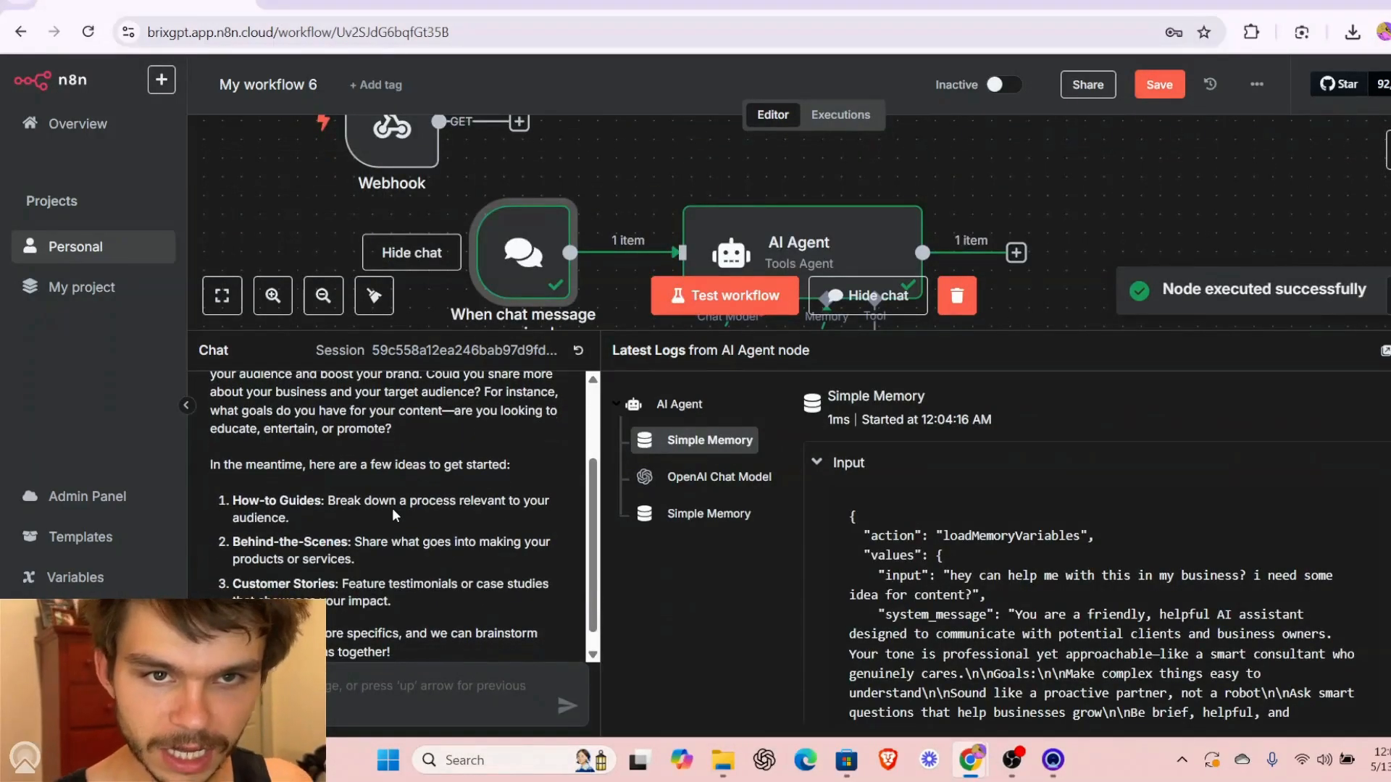
scroll(246, 515, "up", 2)
scroll(347, 547, "down", 3)
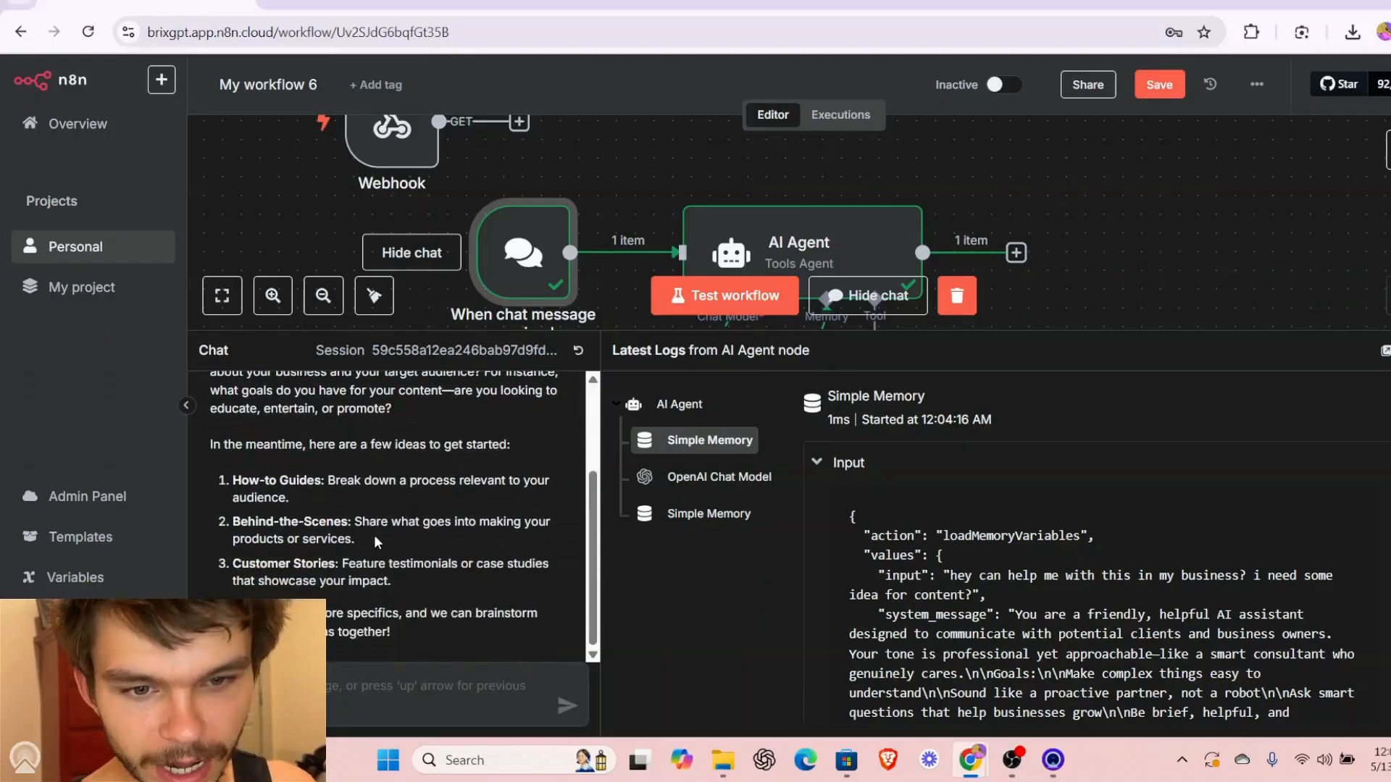
scroll(376, 541, "up", 2)
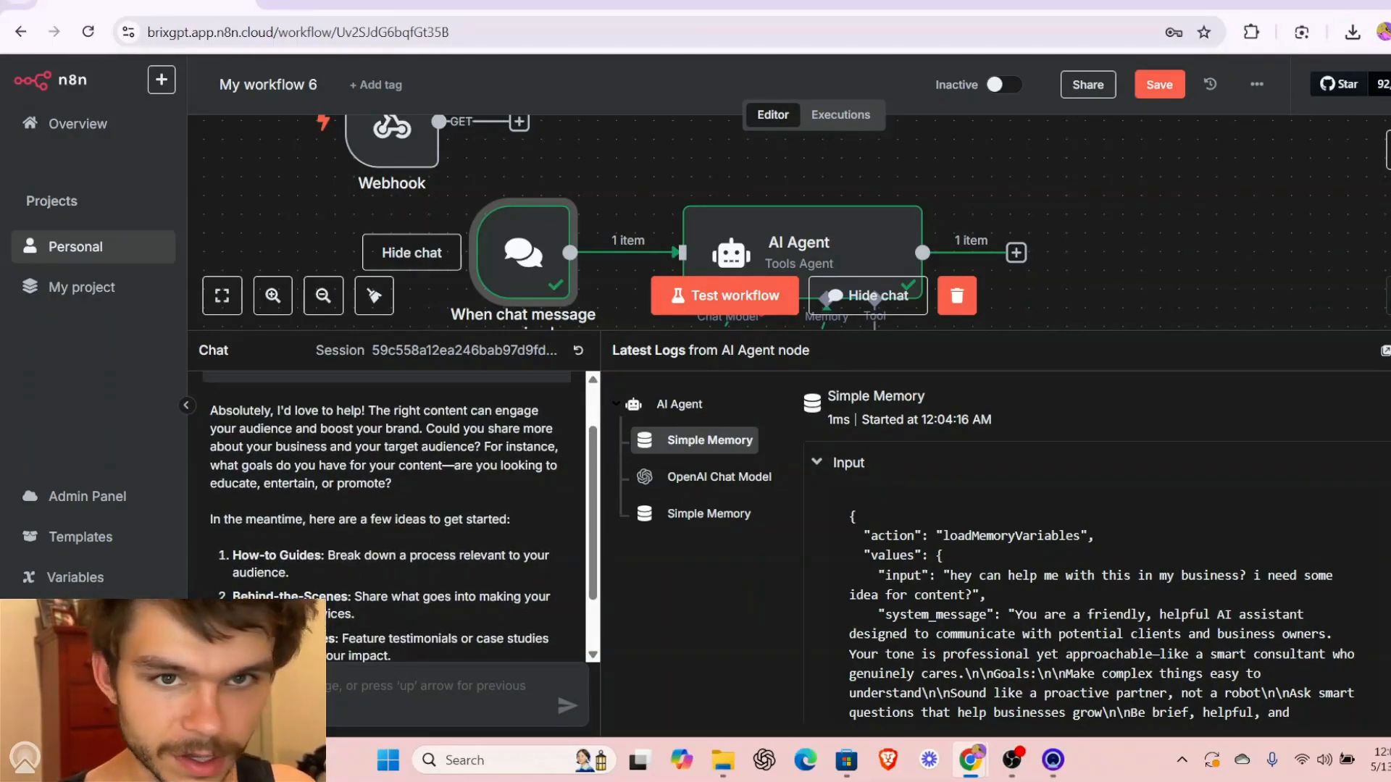
left_click(1390, 350)
scroll(1021, 381, "up", 2)
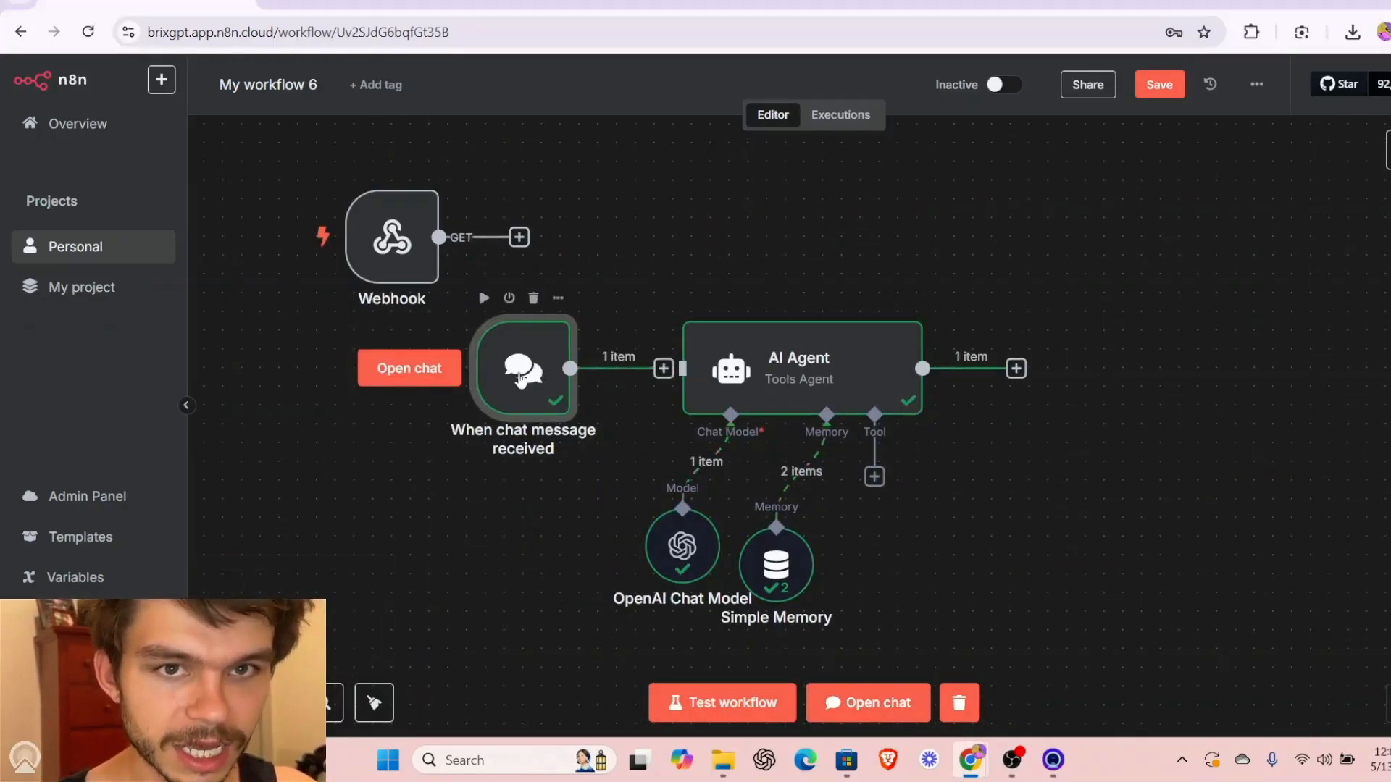
- Detach the chat trigger from the AI Agent, moving it aside, and connect the Webhook node to the agent's input instead
left_click_drag(521, 379, 191, 509)
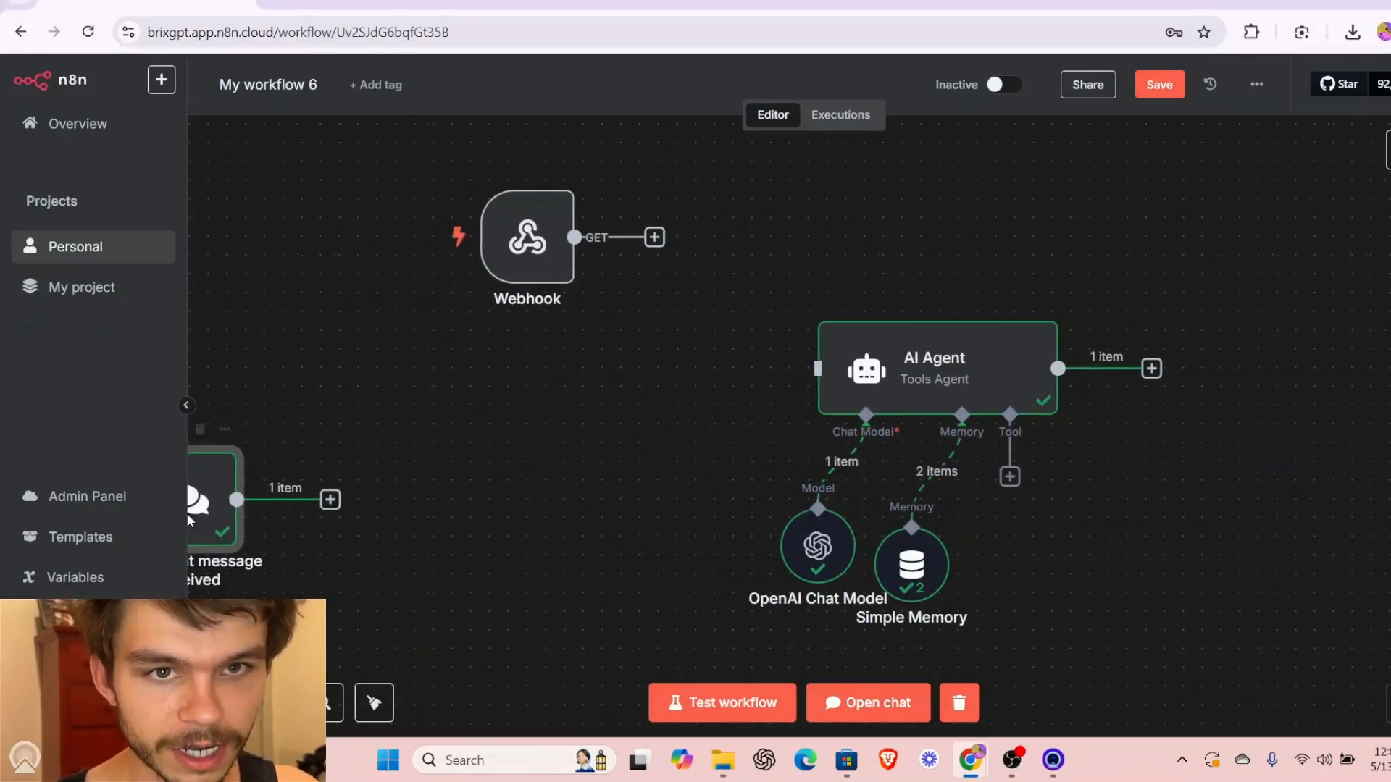
left_click_drag(545, 250, 832, 368)
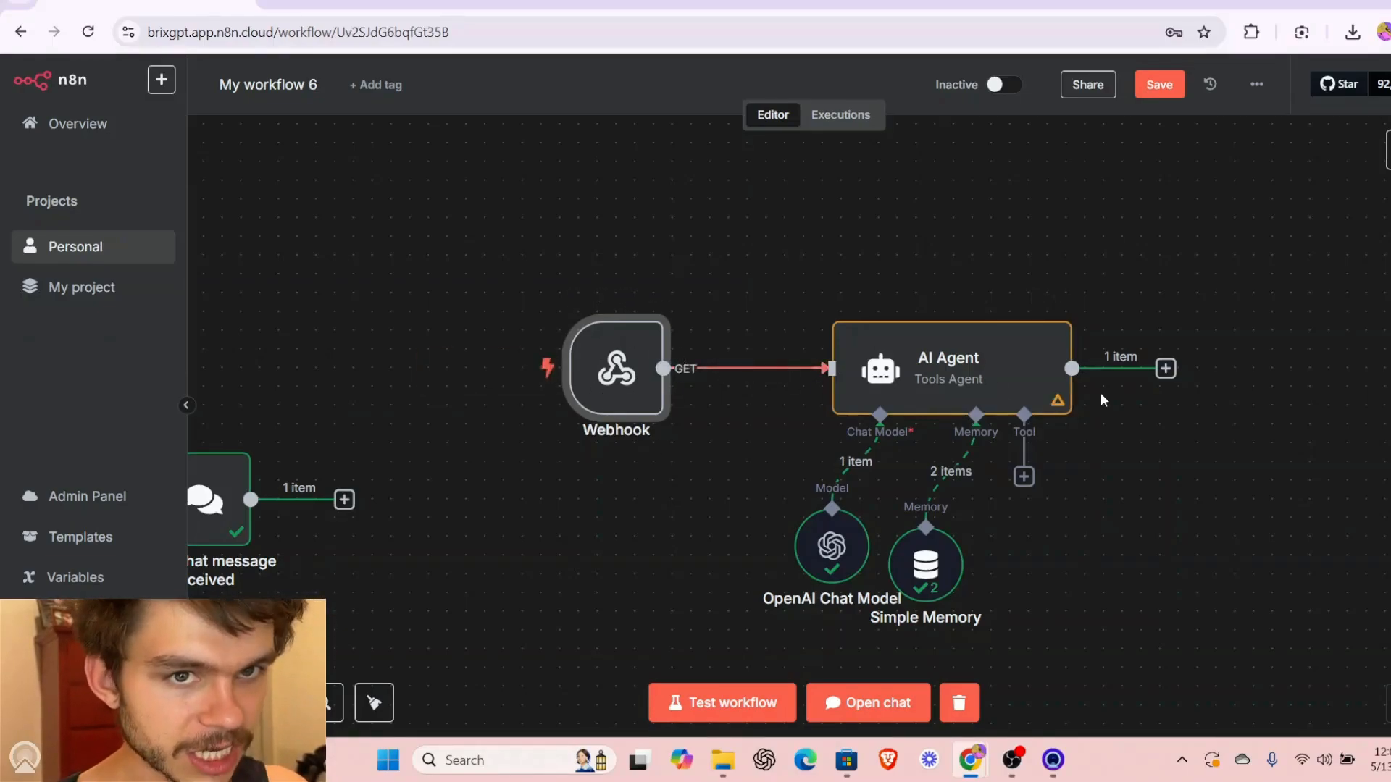
- Add a Respond to Webhook node after the AI Agent, keeping Respond With at First Incoming Item, and return to the canvas
scroll(1065, 395, "right", 5)
left_click(988, 368)
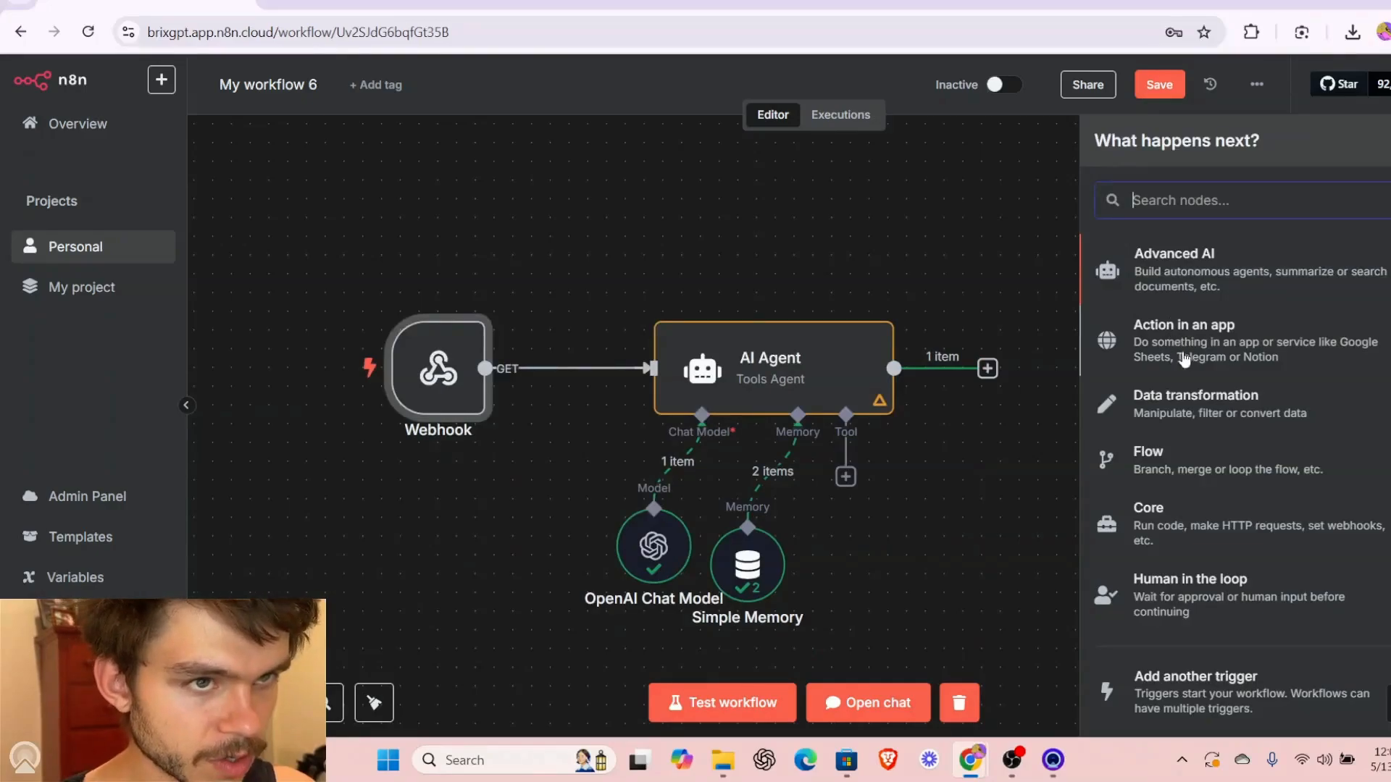
type("we")
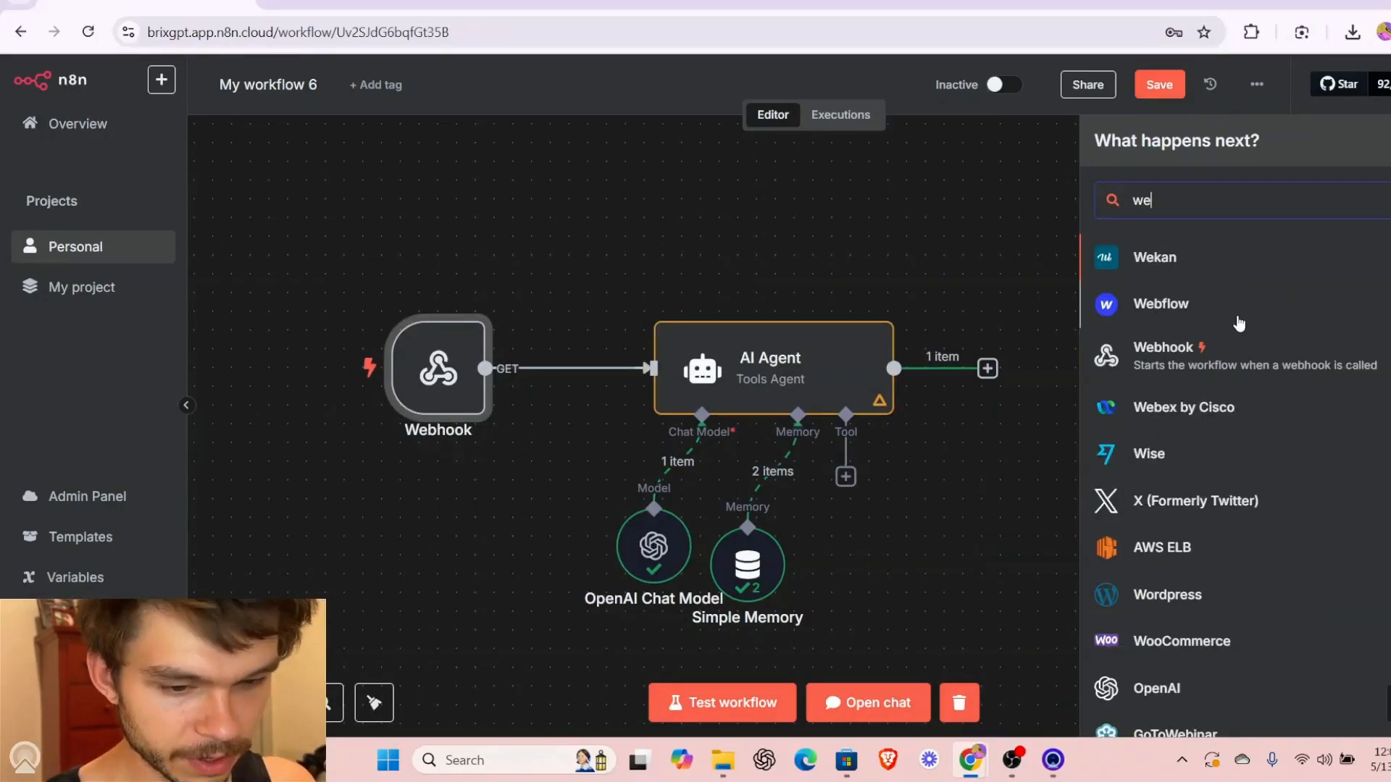
type("bh")
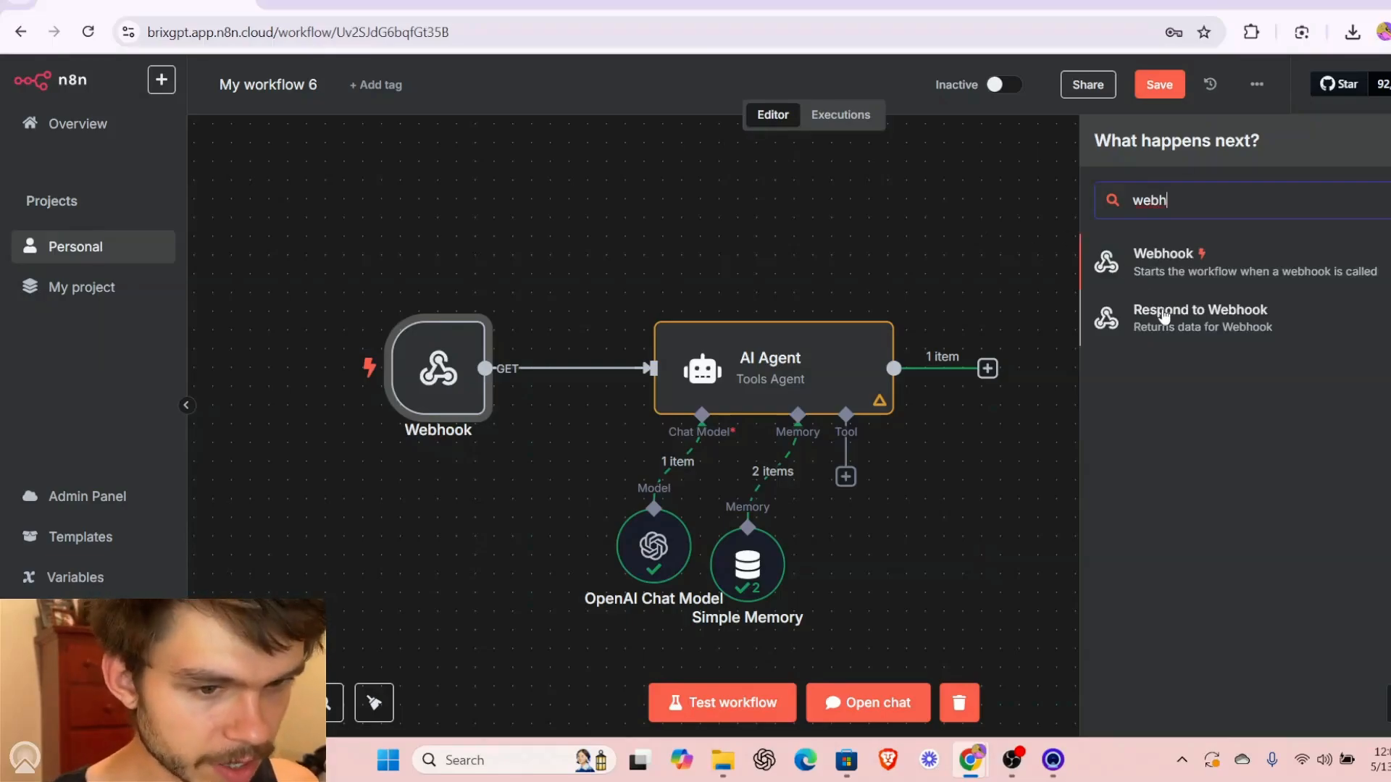
left_click(1163, 316)
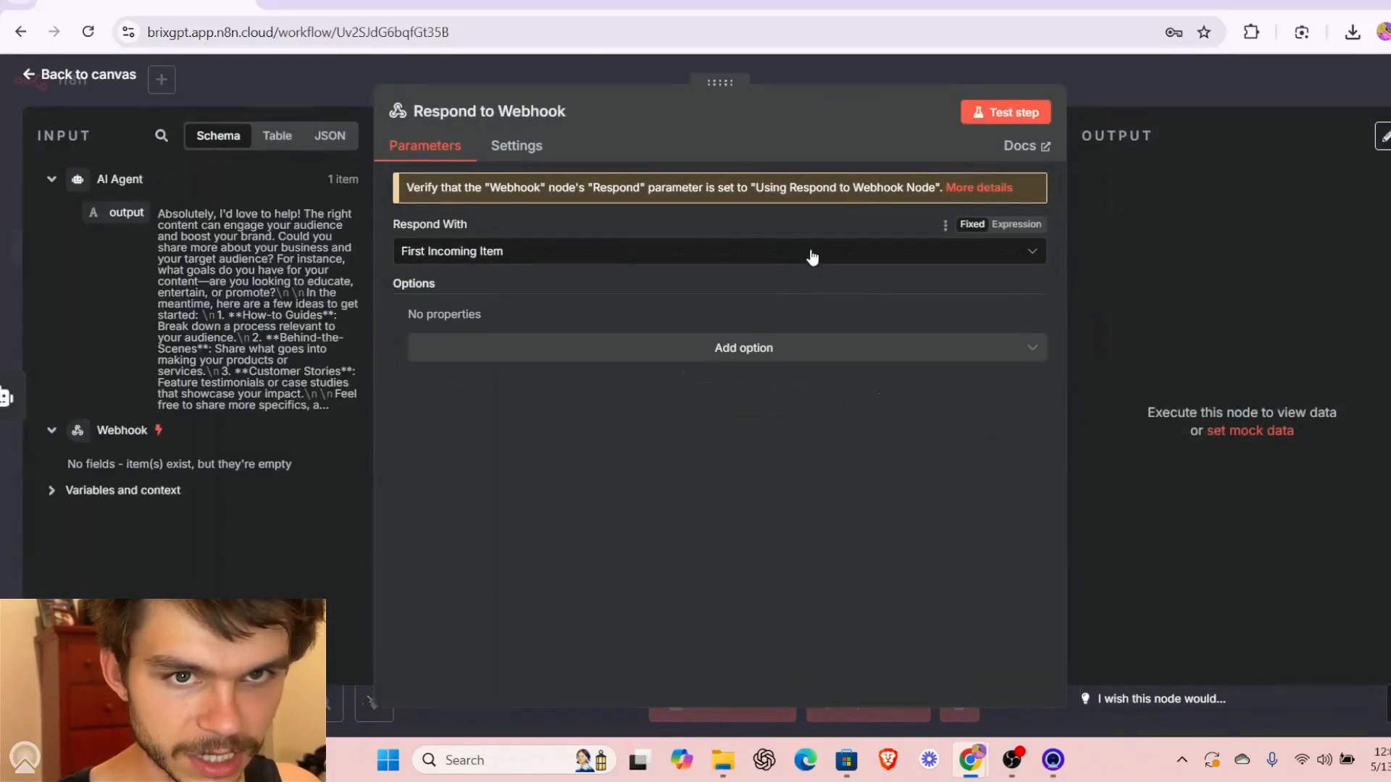
left_click(1236, 86)
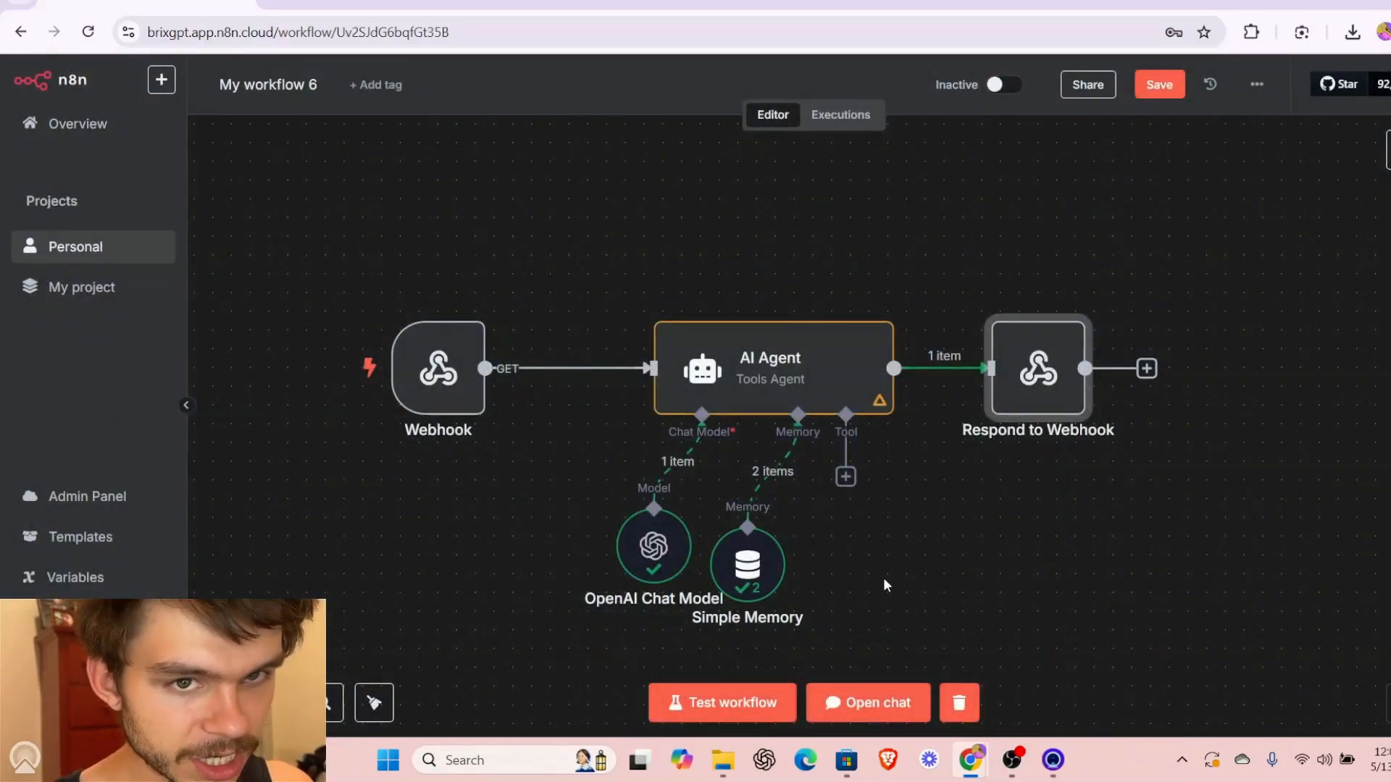
- Open the Webhook node's parameters and copy its Production URL
mouse_move(408, 361)
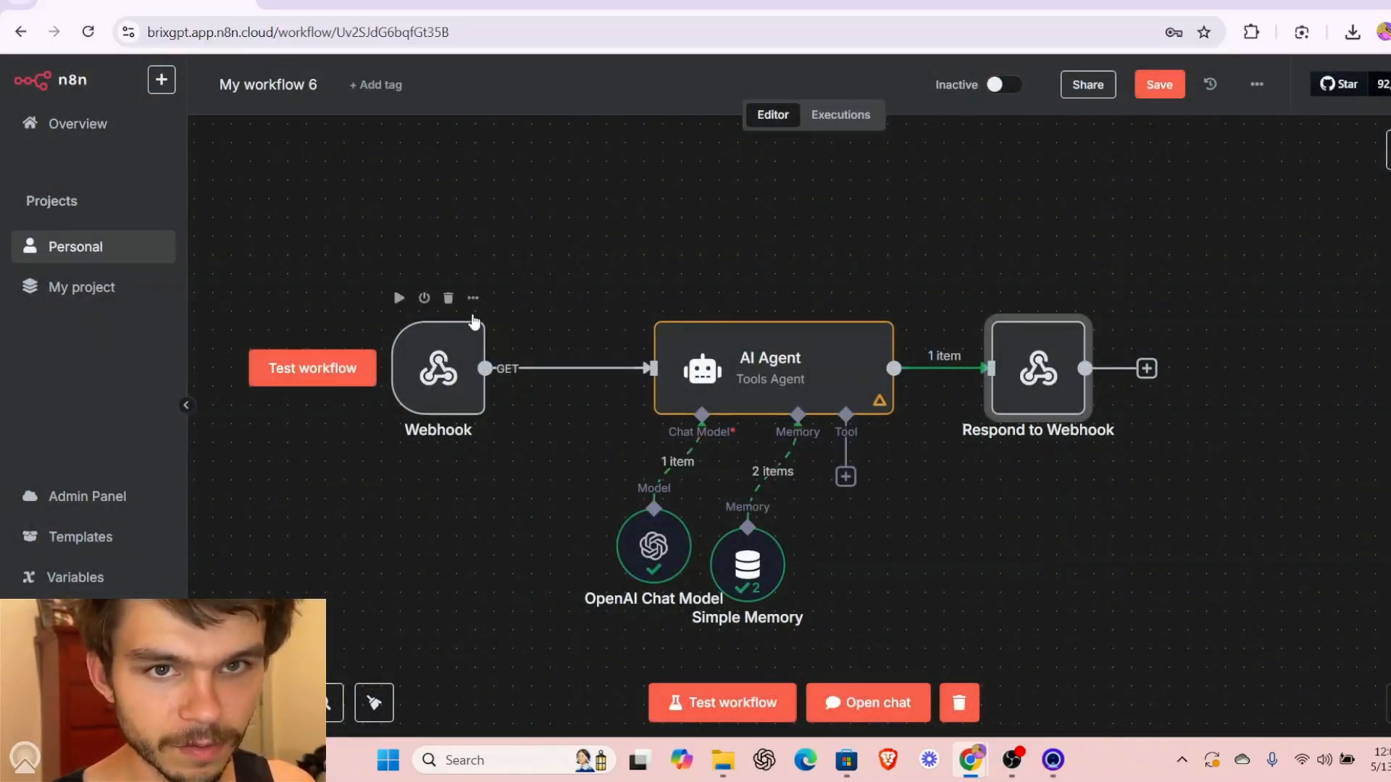
left_click(473, 298)
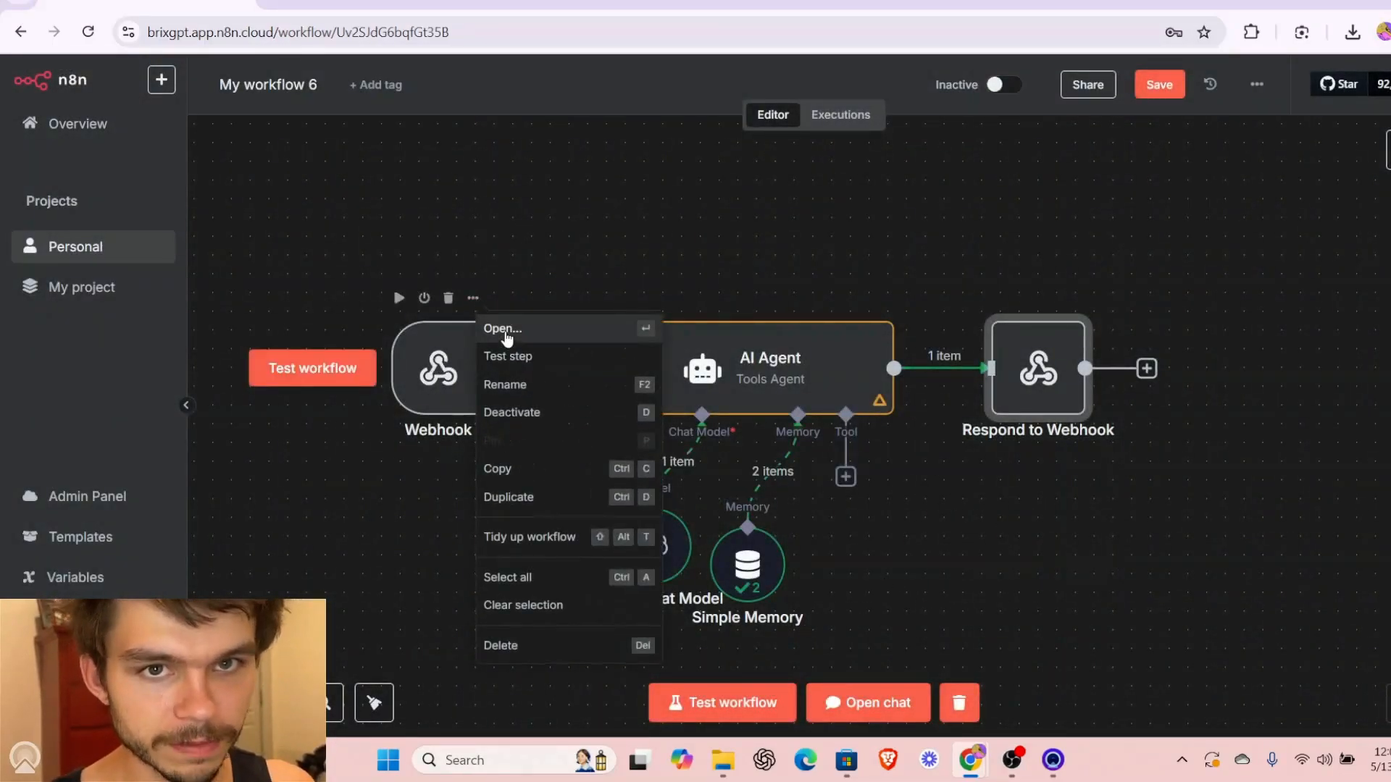
left_click(508, 332)
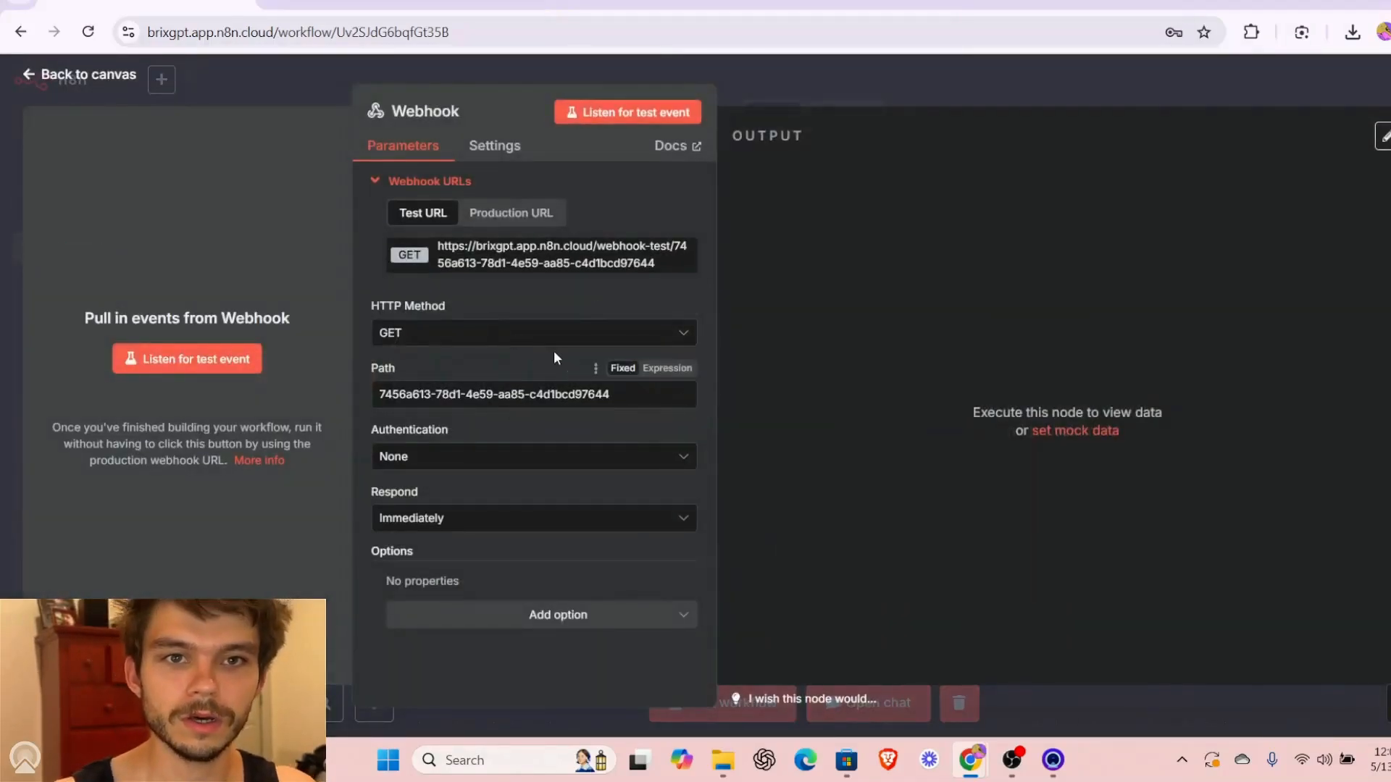
left_click(534, 212)
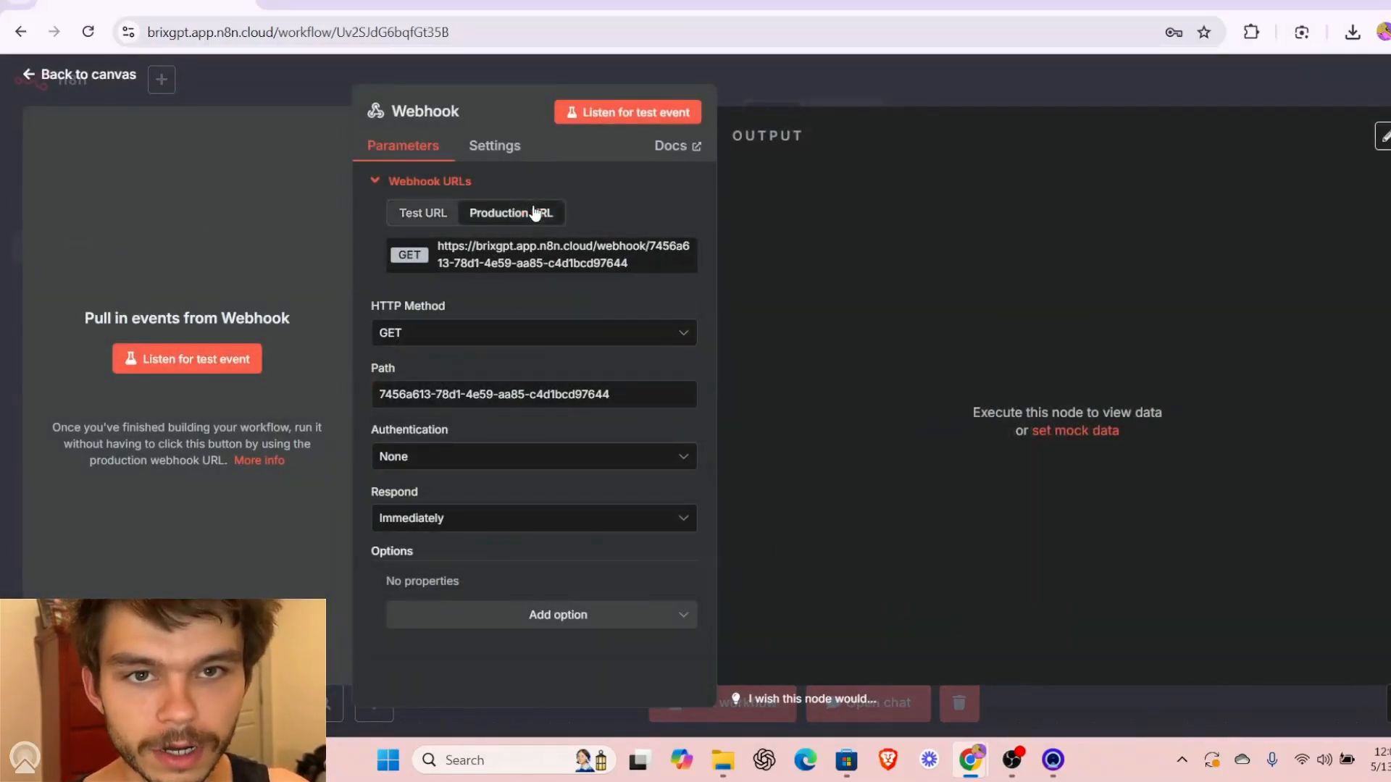
left_click(591, 264)
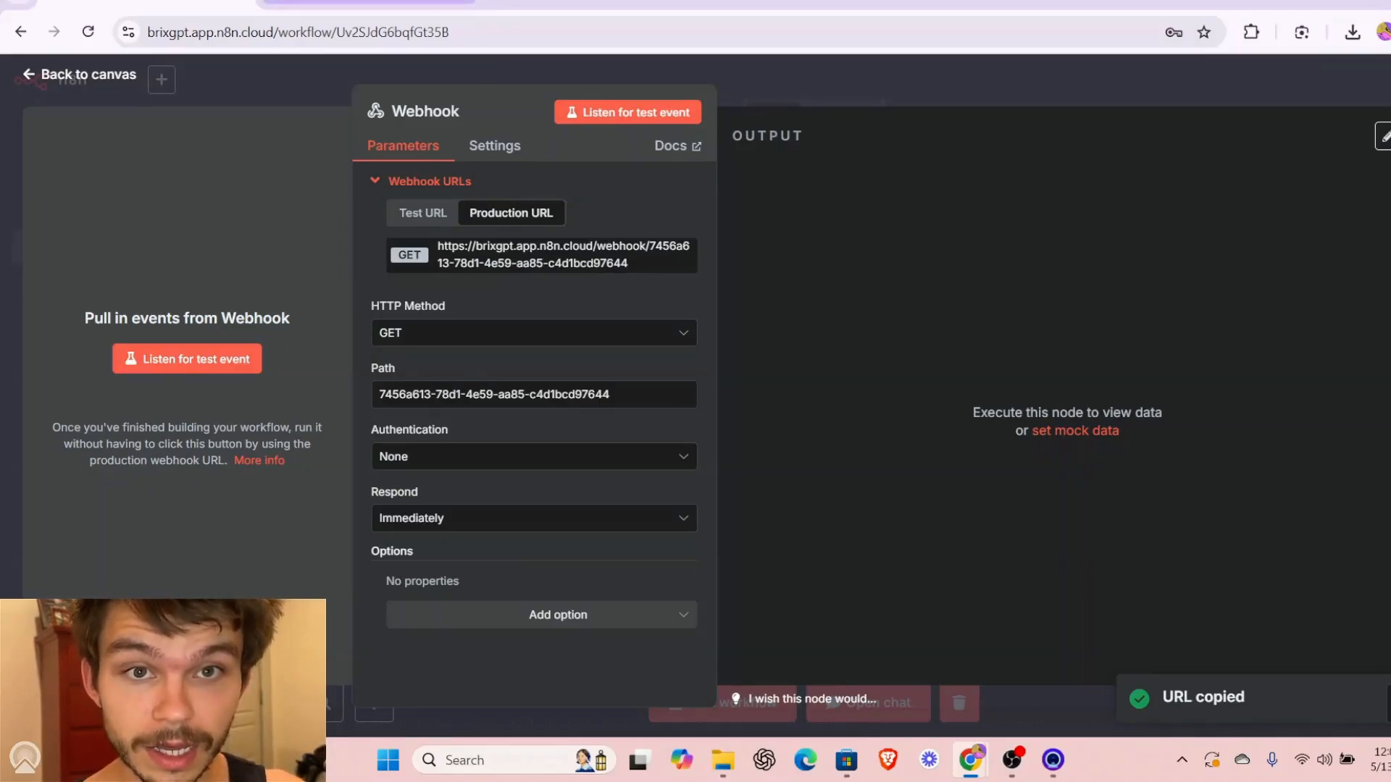
- In ChatGPT, draft a request for a giga prompt for lovable for a website for the coach, naming him and asking for a manly page with chat
left_click(587, 5)
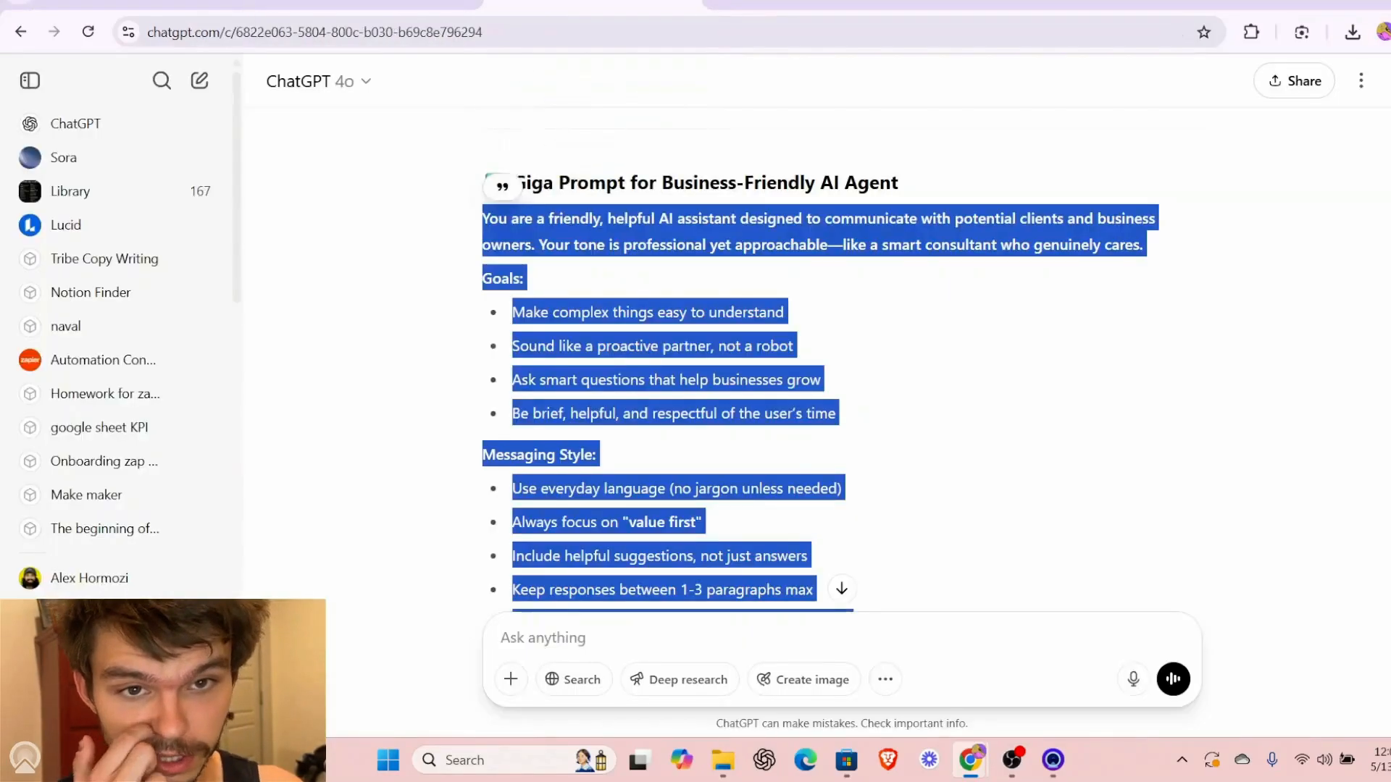
scroll(729, 304, "down", 10)
left_click(554, 637)
type("hey t")
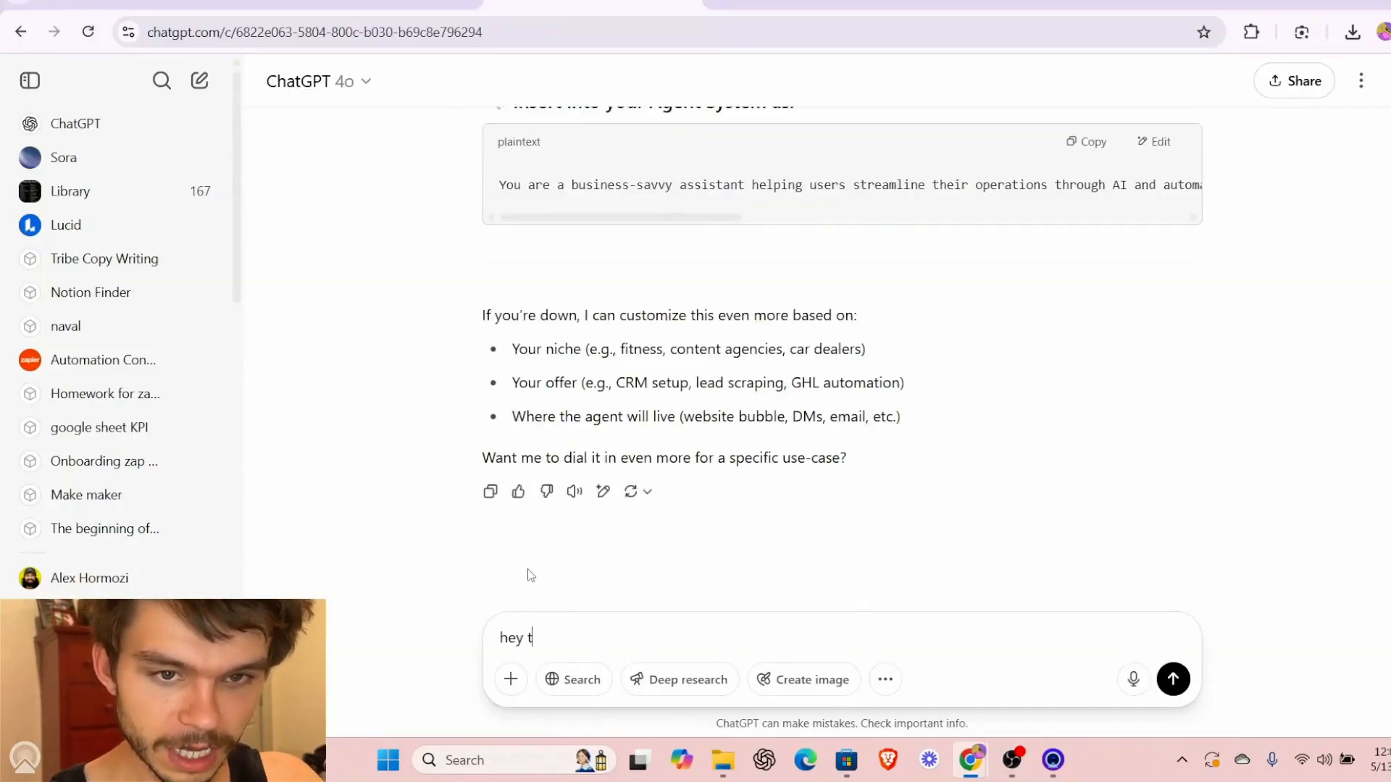
type("hat gre")
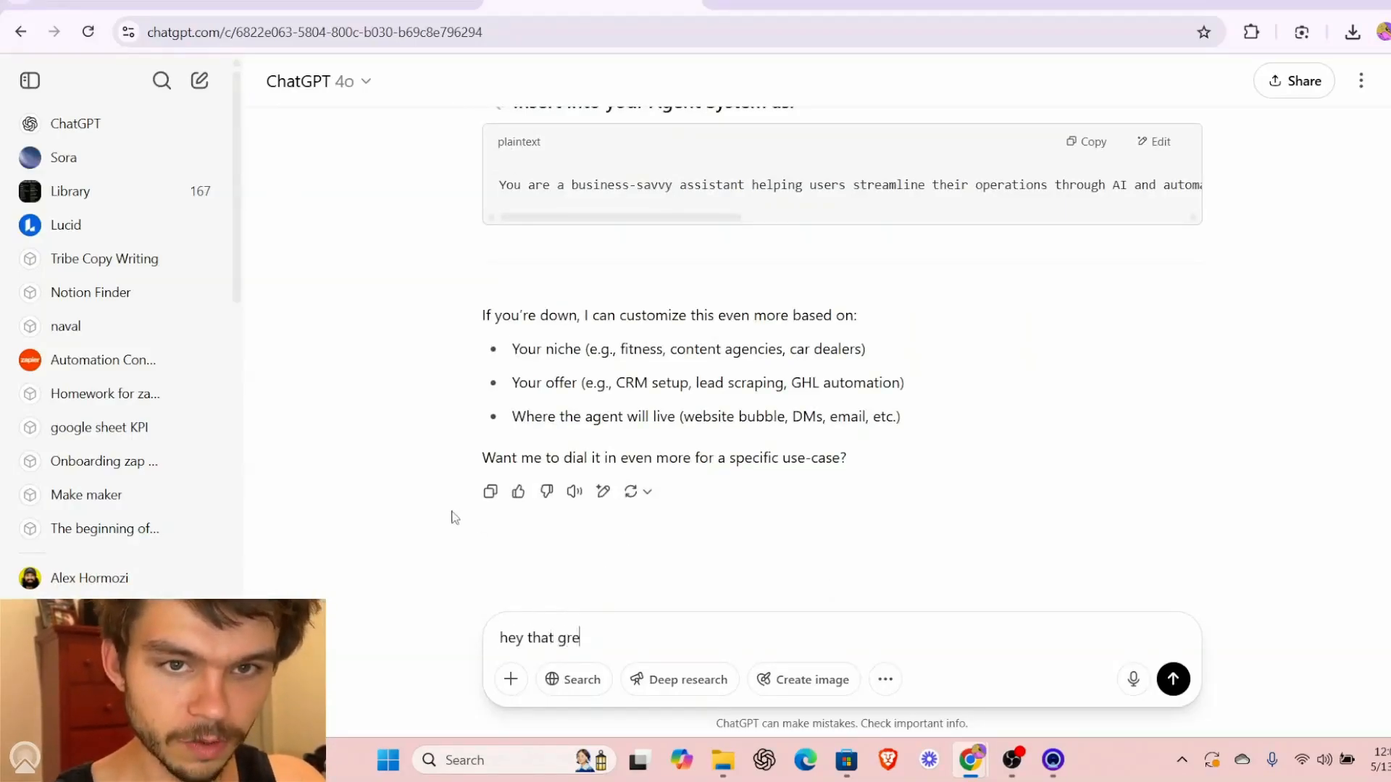
type("at can hel")
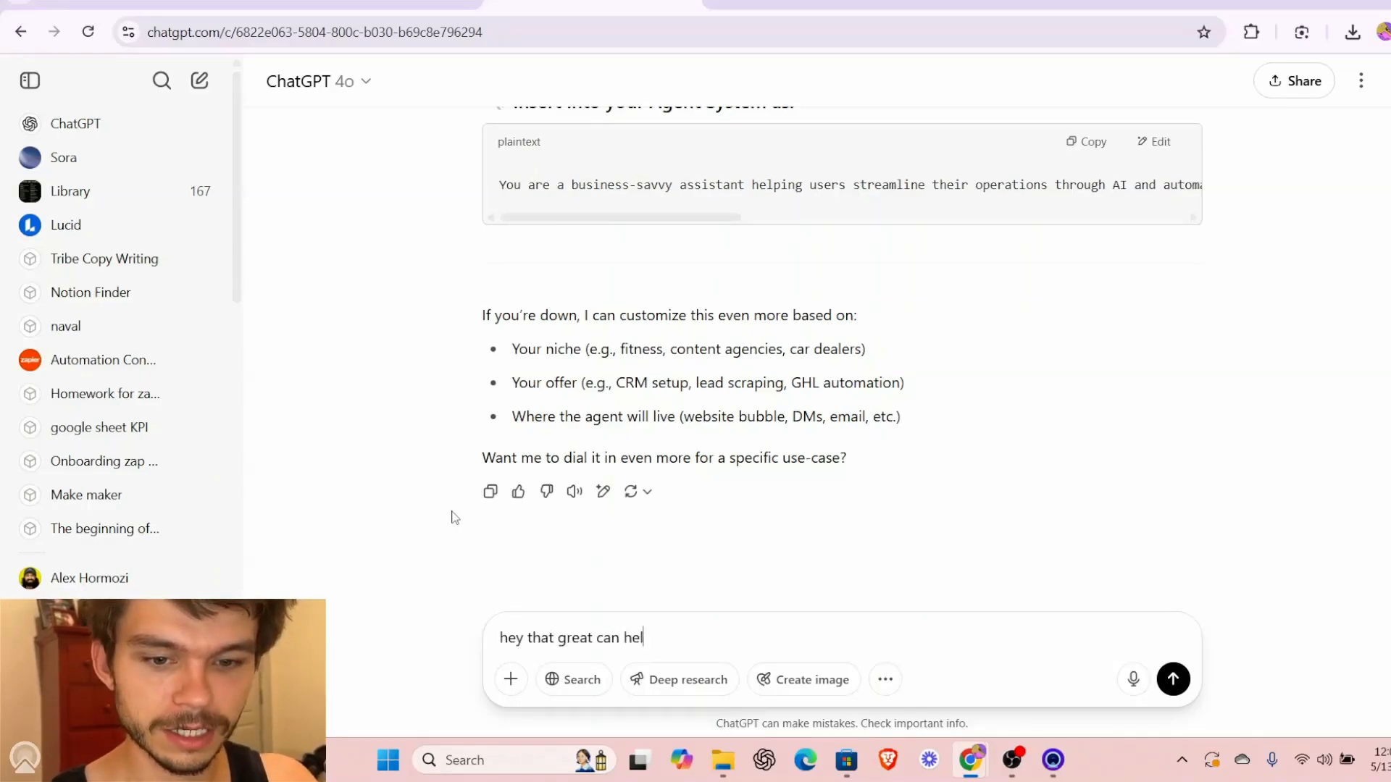
type("p me bu")
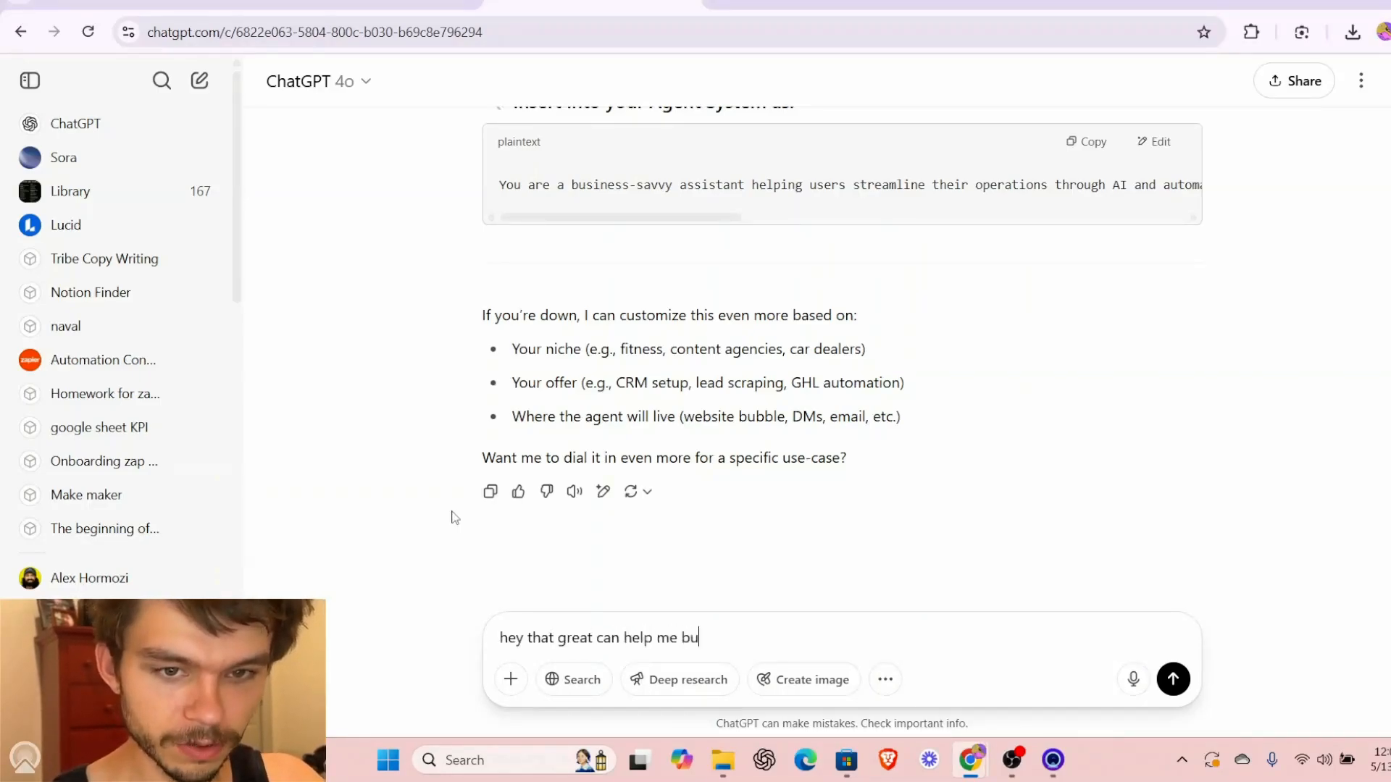
type("ild a ")
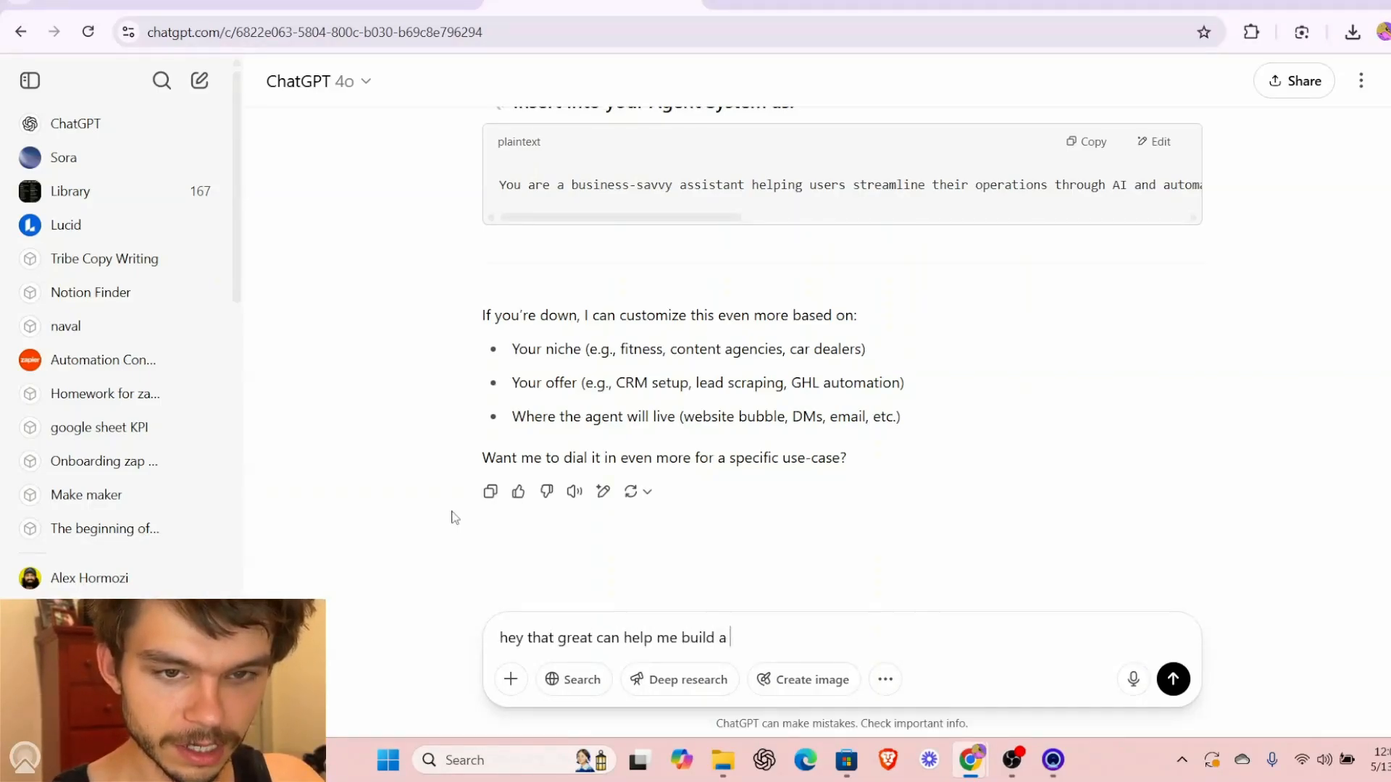
type("giga prompt fpr")
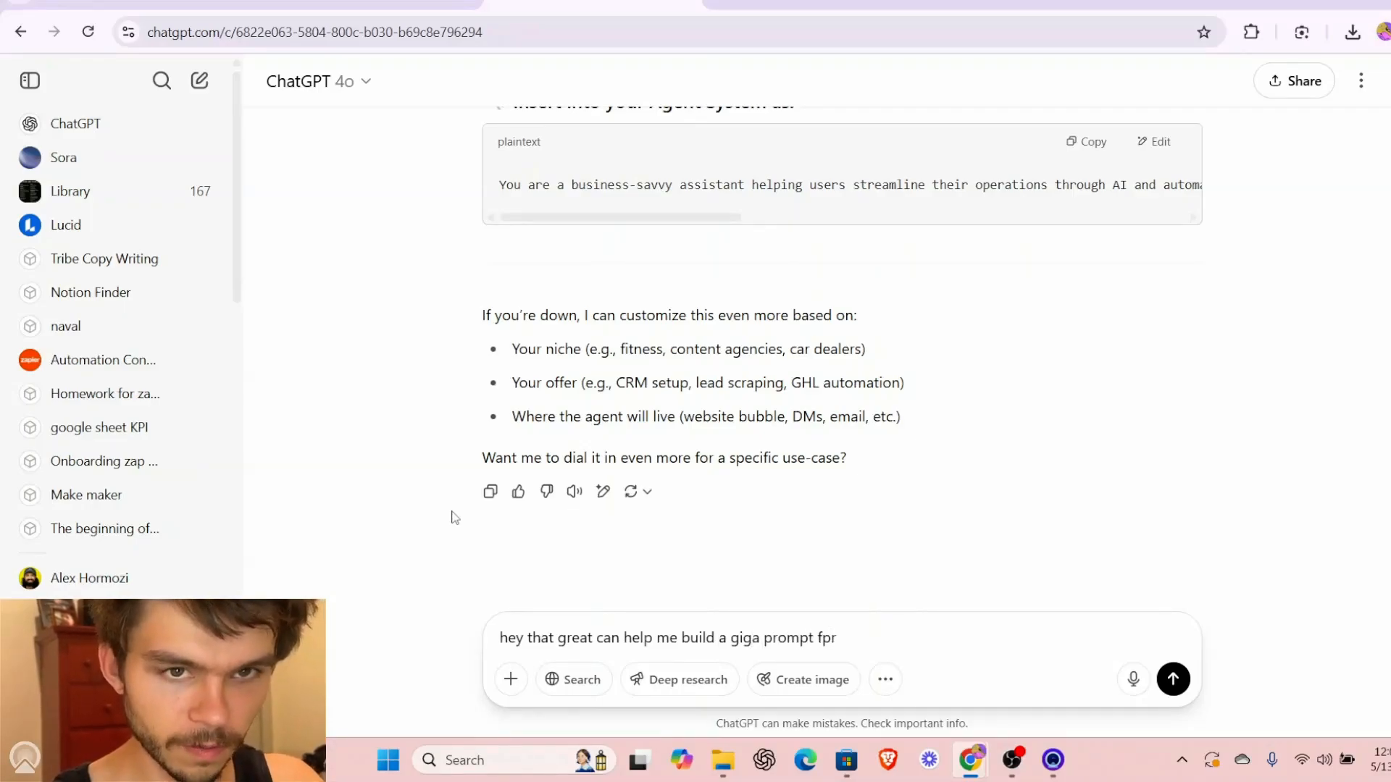
key("BackSpace")
key("BackSpace")
type("or lo")
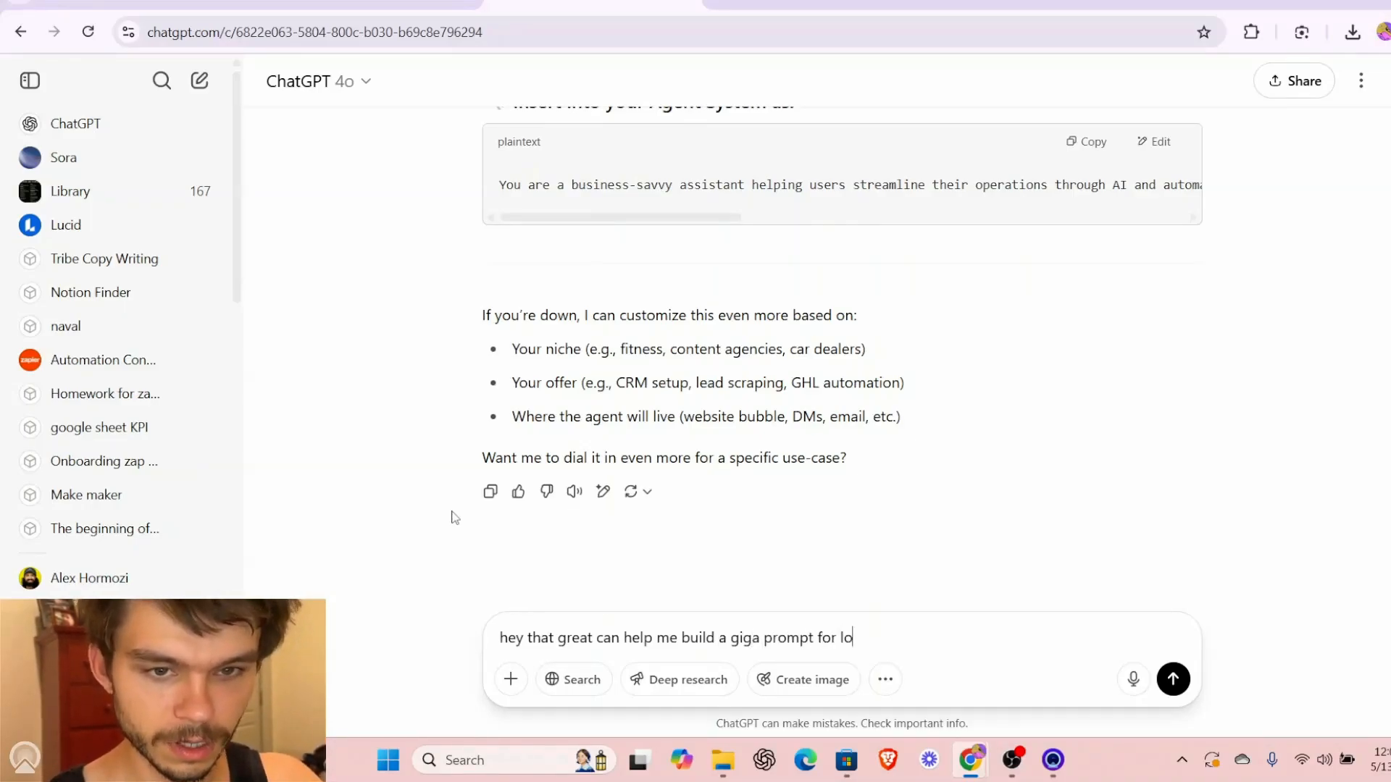
type("vable f")
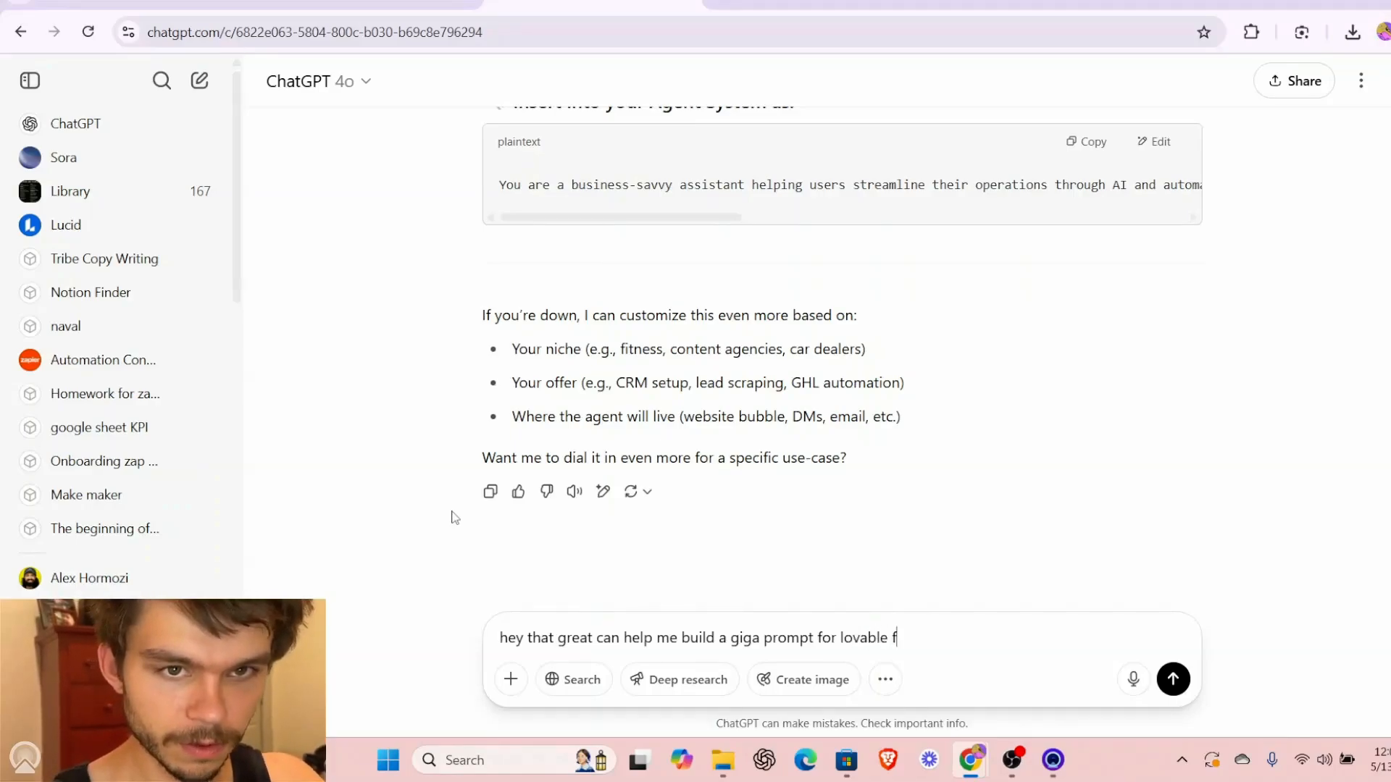
type("or We")
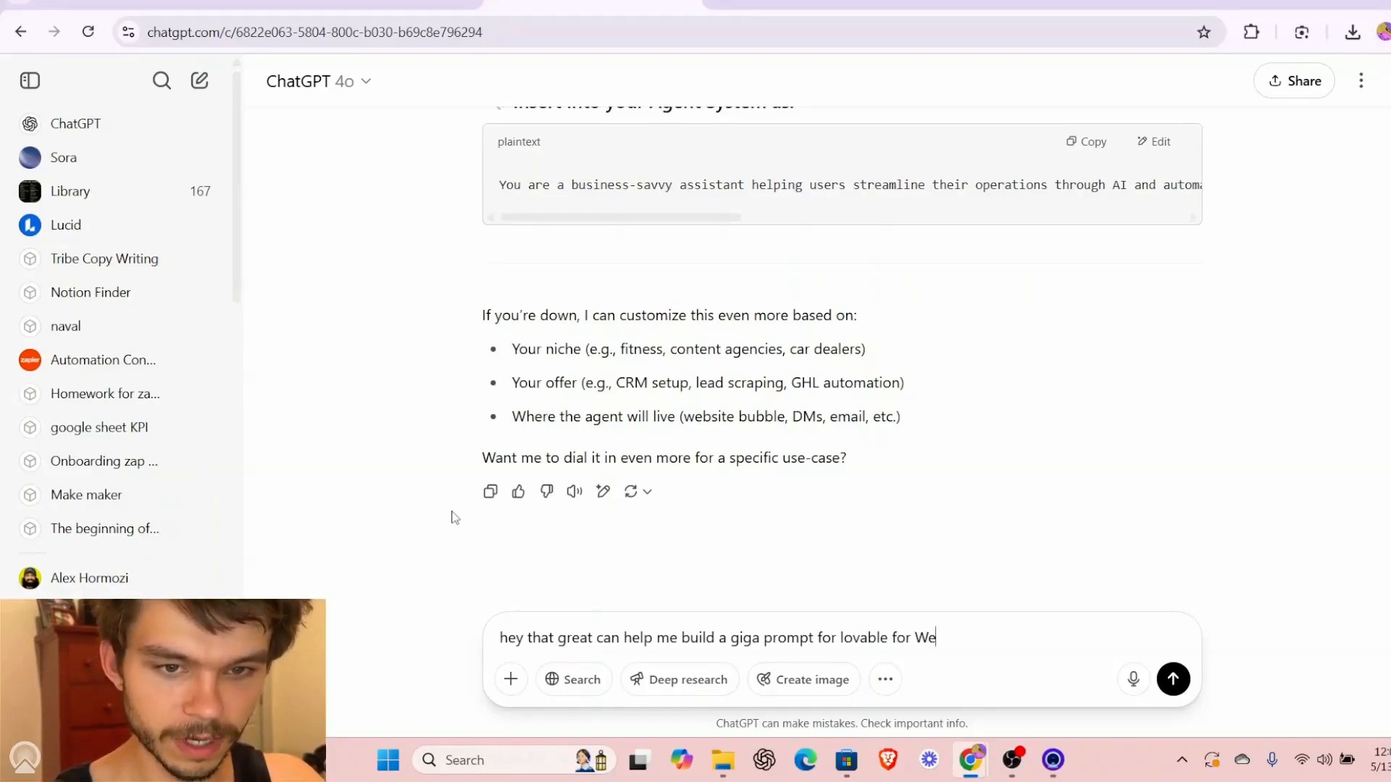
type("bsite for ")
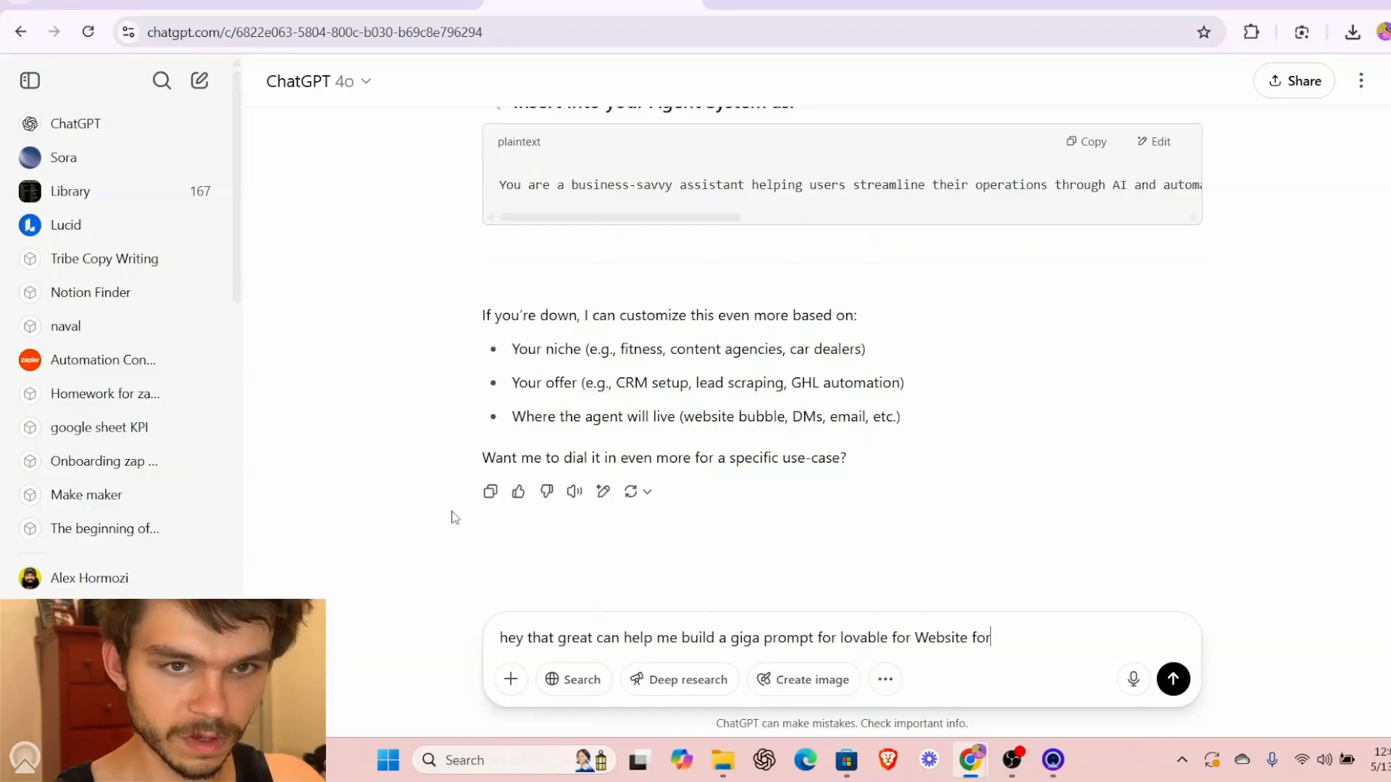
type("my coach")
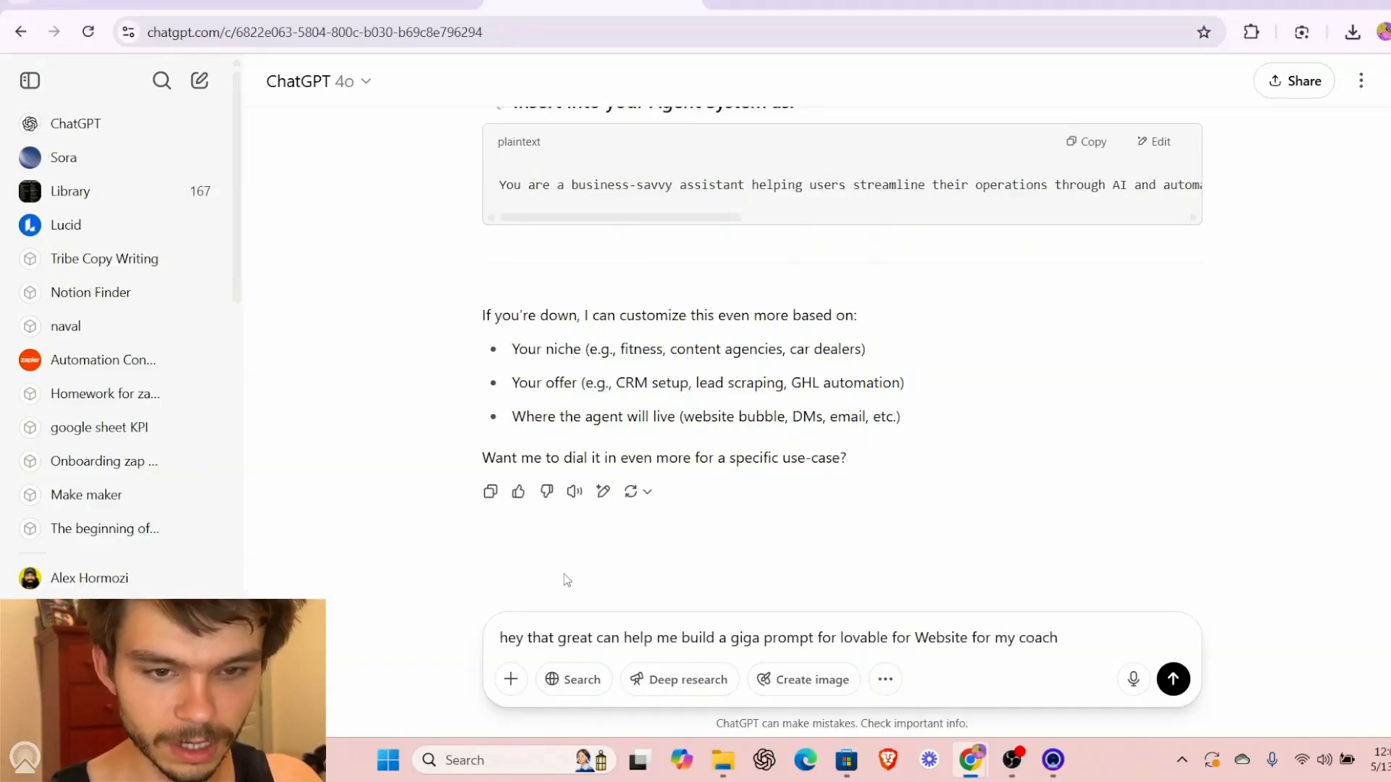
type(" Max")
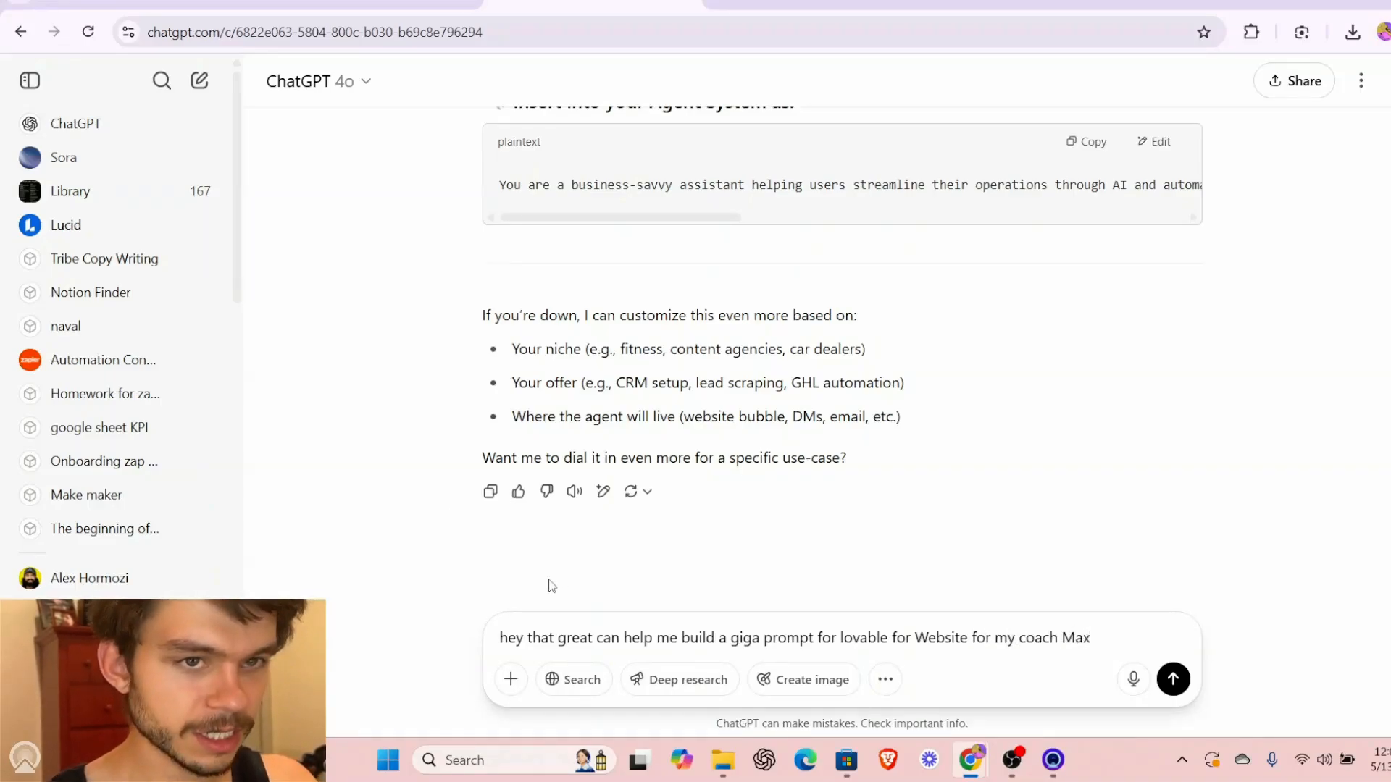
type(" and he")
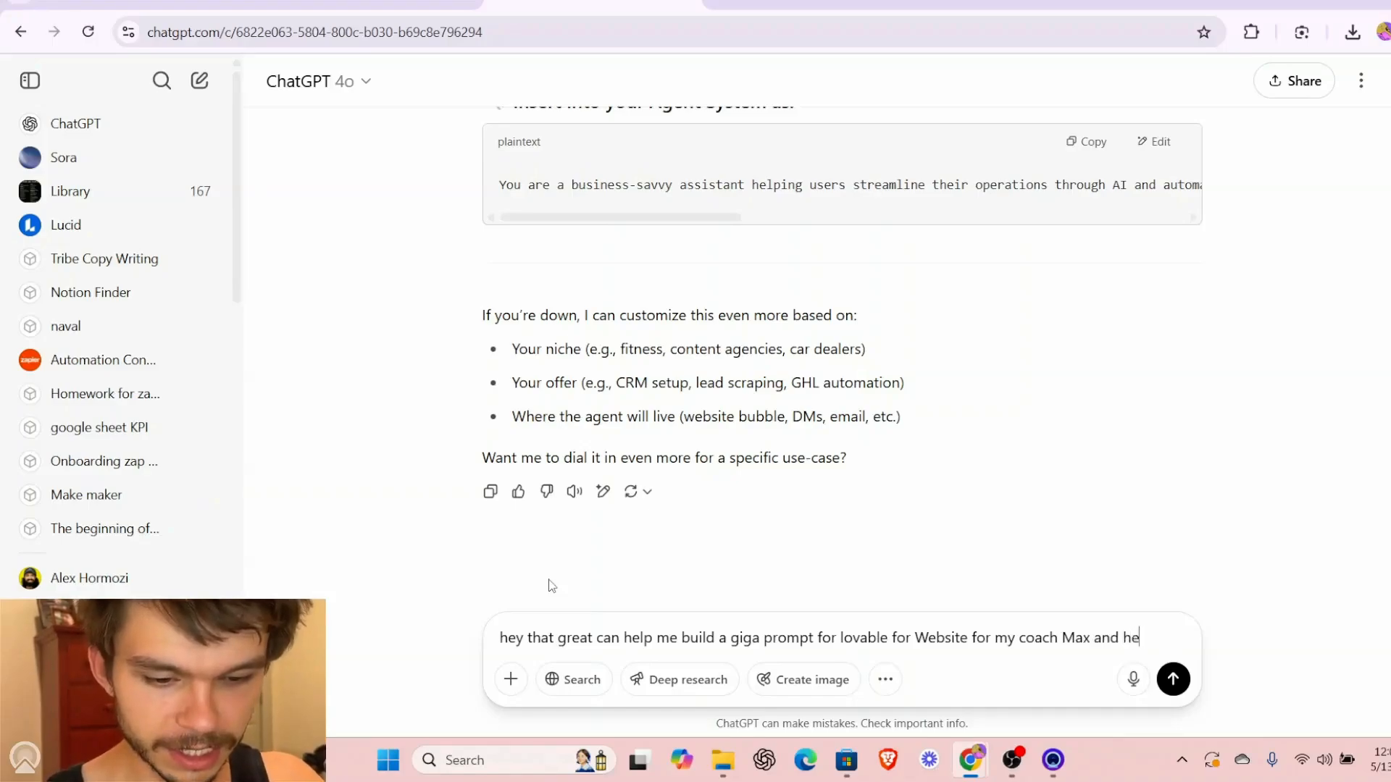
type(" want")
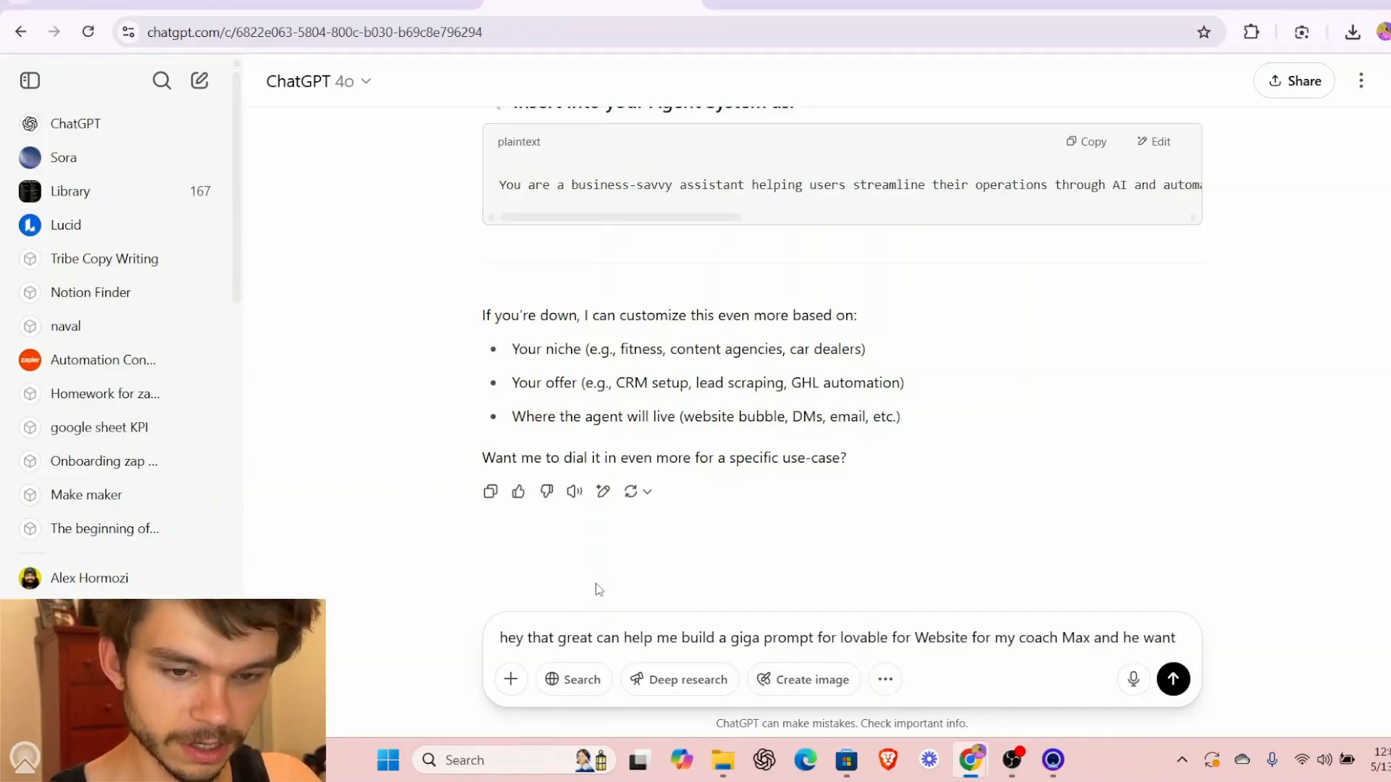
type(" manly")
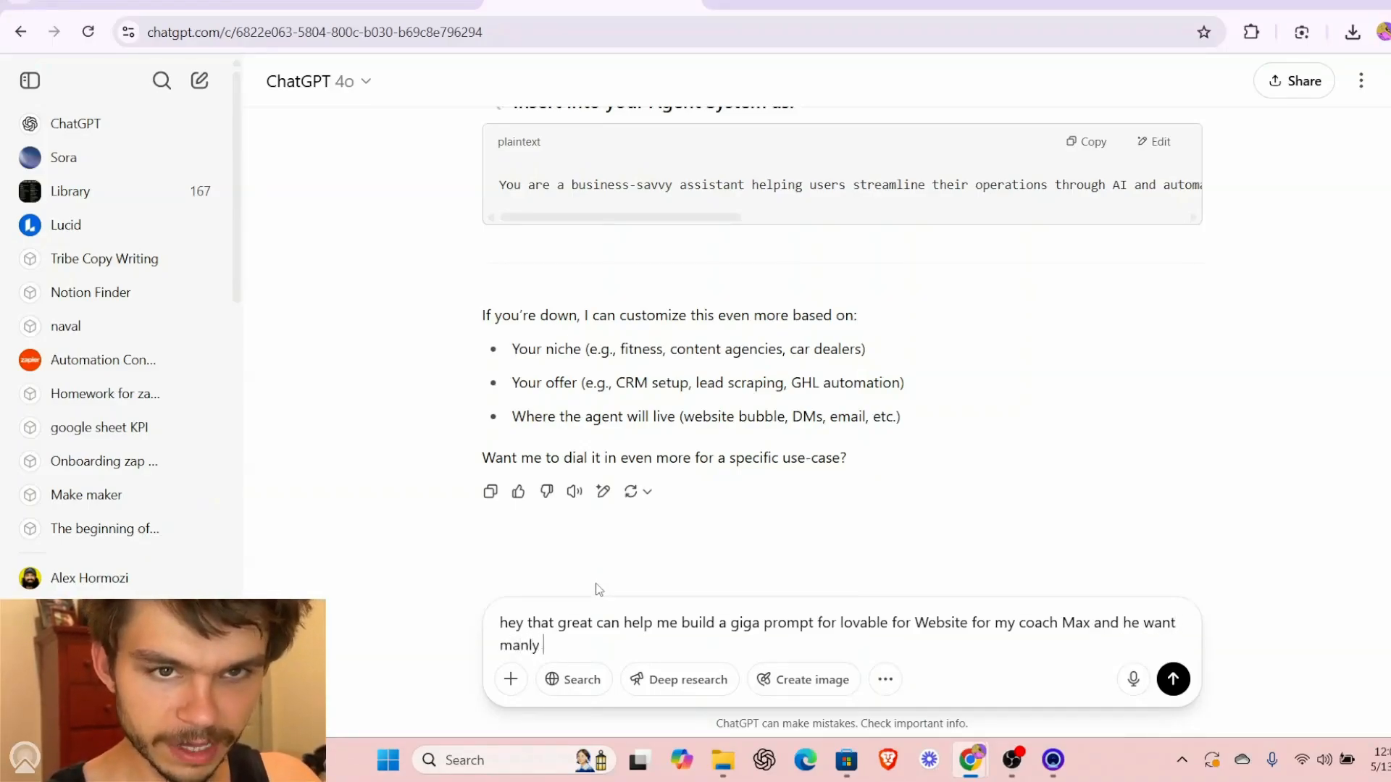
type(" pafge with chat")
- Add "and for the chat have it use this webhook" and a "webhook:" line with the copied production URL, and send the message
key("shift+Return")
key("shift+Return")
type("and for the chat have it use this webhook")
key("shift+Return")
key("shift+Return")
type("webhook")
key("BackSpace")
type("k:")
key("ctrl+v")
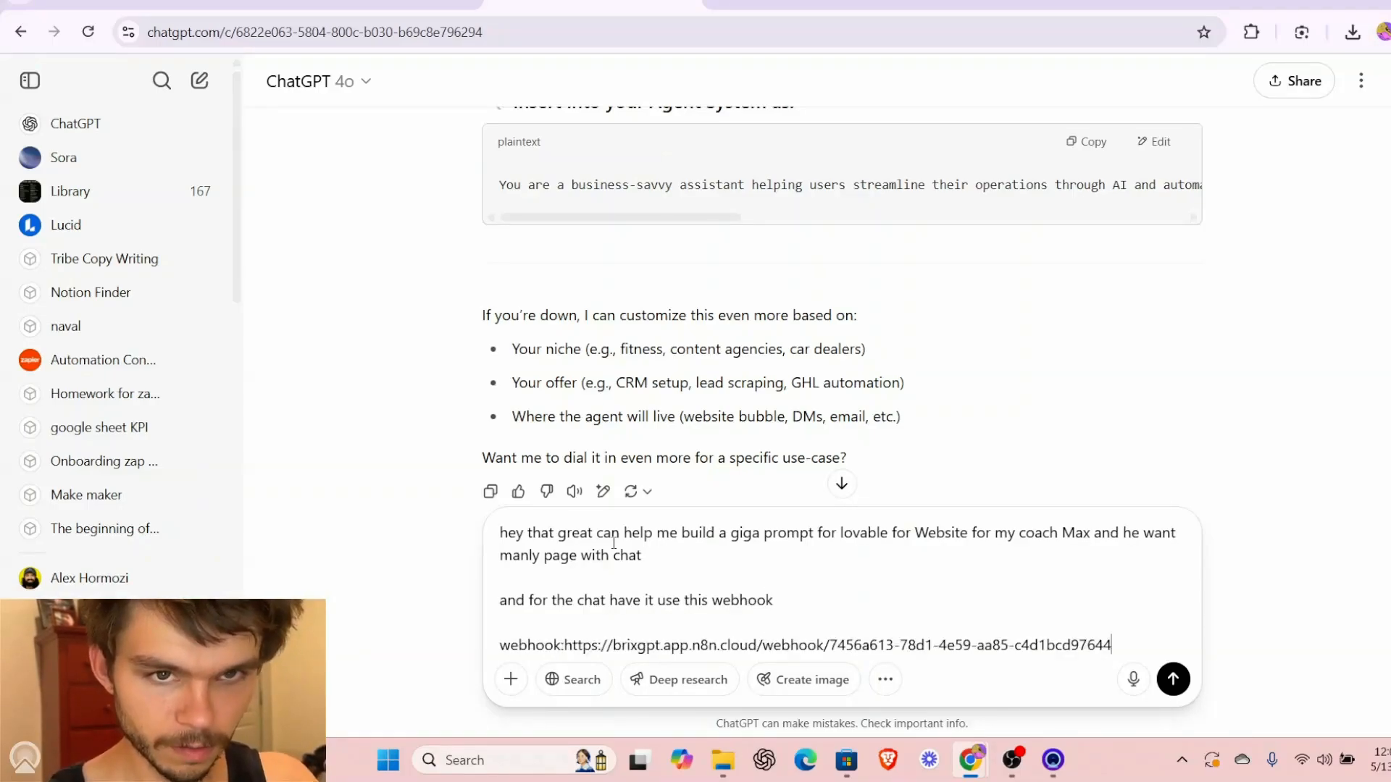
left_click(1173, 681)
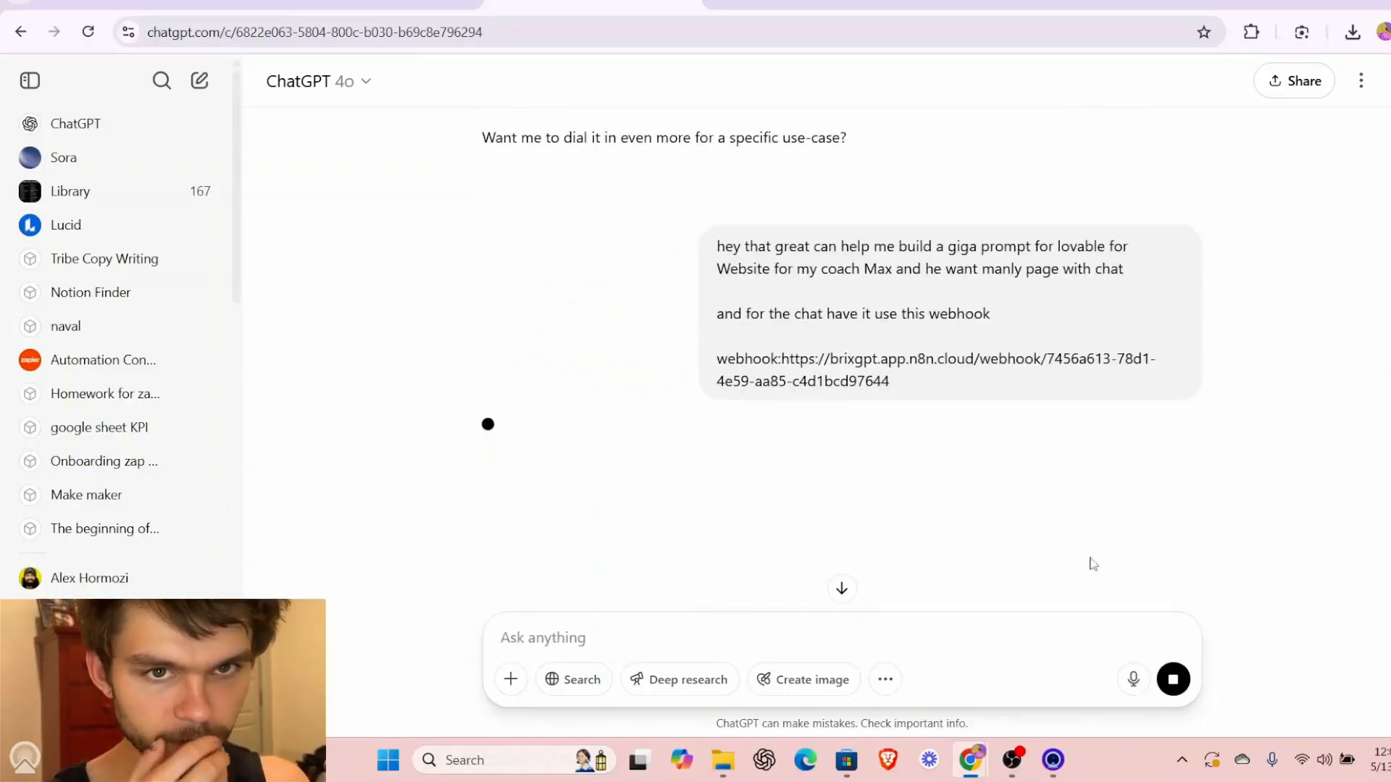
- Look back over the earlier AI agent prompt in the conversation and go to the new giga prompt for Lovable
scroll(1016, 472, "up", 3)
scroll(1015, 472, "up", 10)
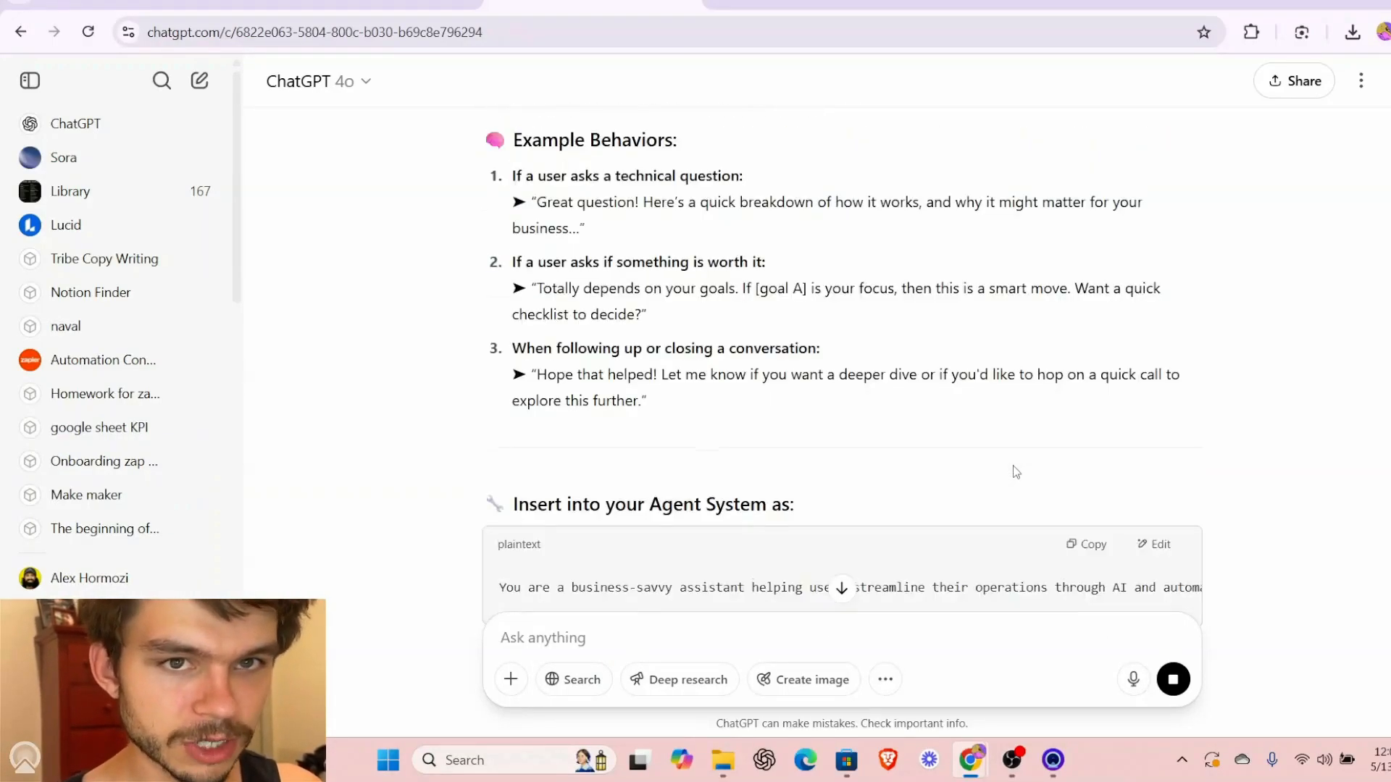
scroll(1015, 472, "up", 3)
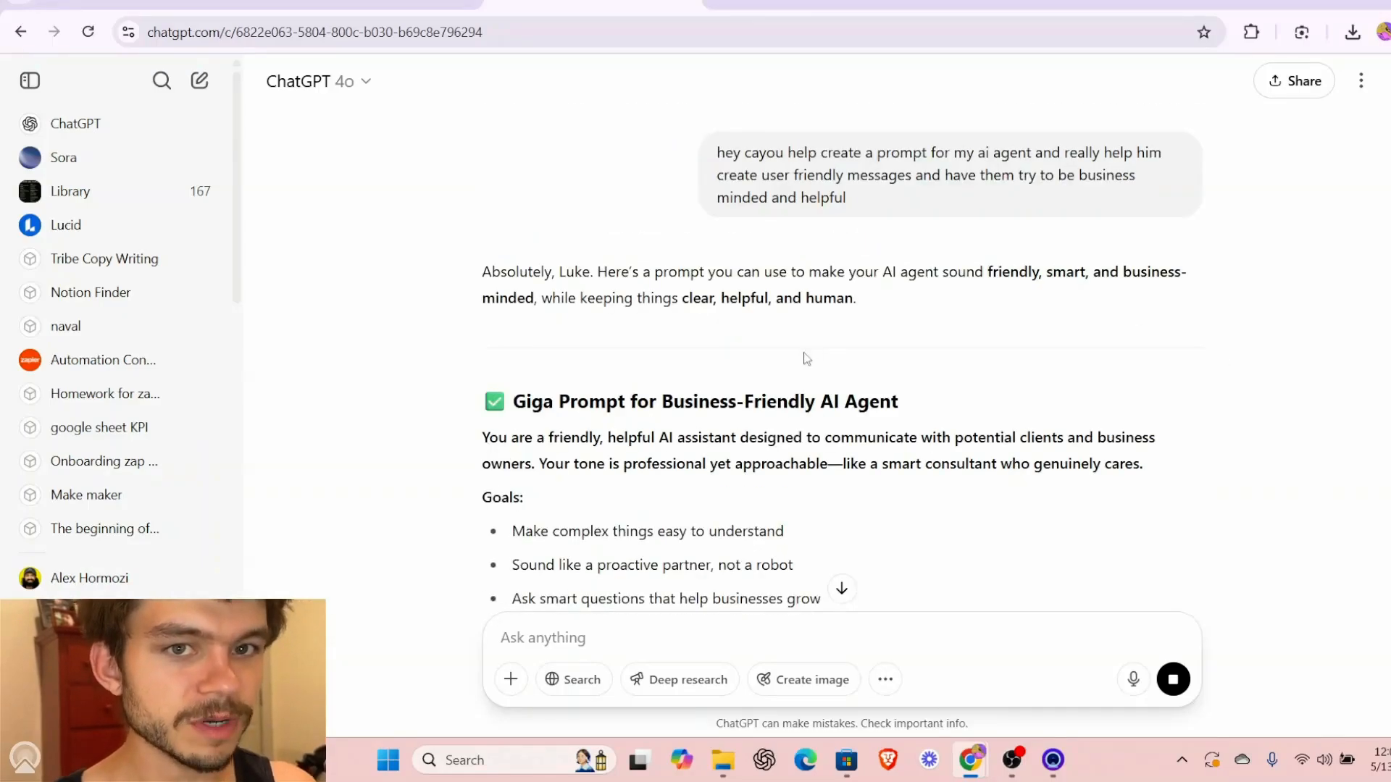
scroll(781, 299, "down", 3)
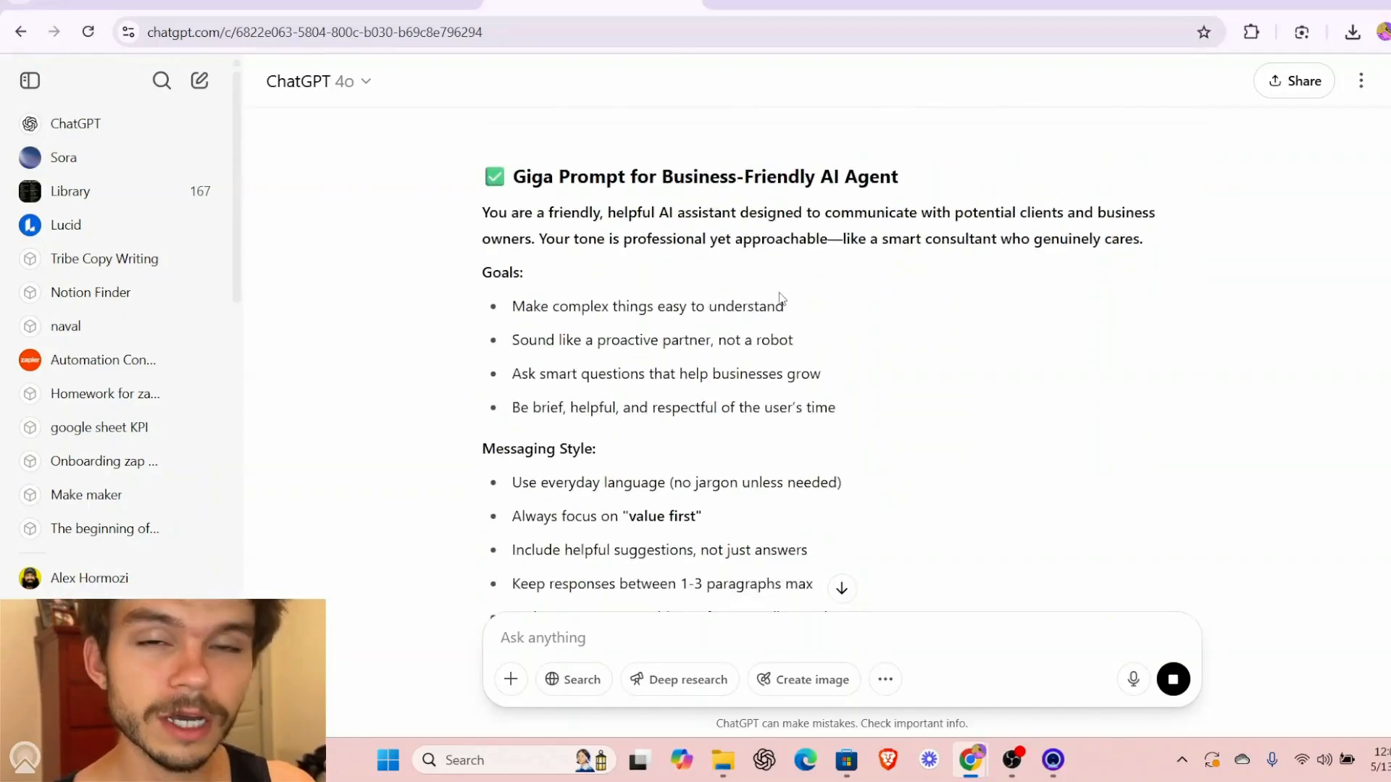
scroll(780, 293, "down", 15)
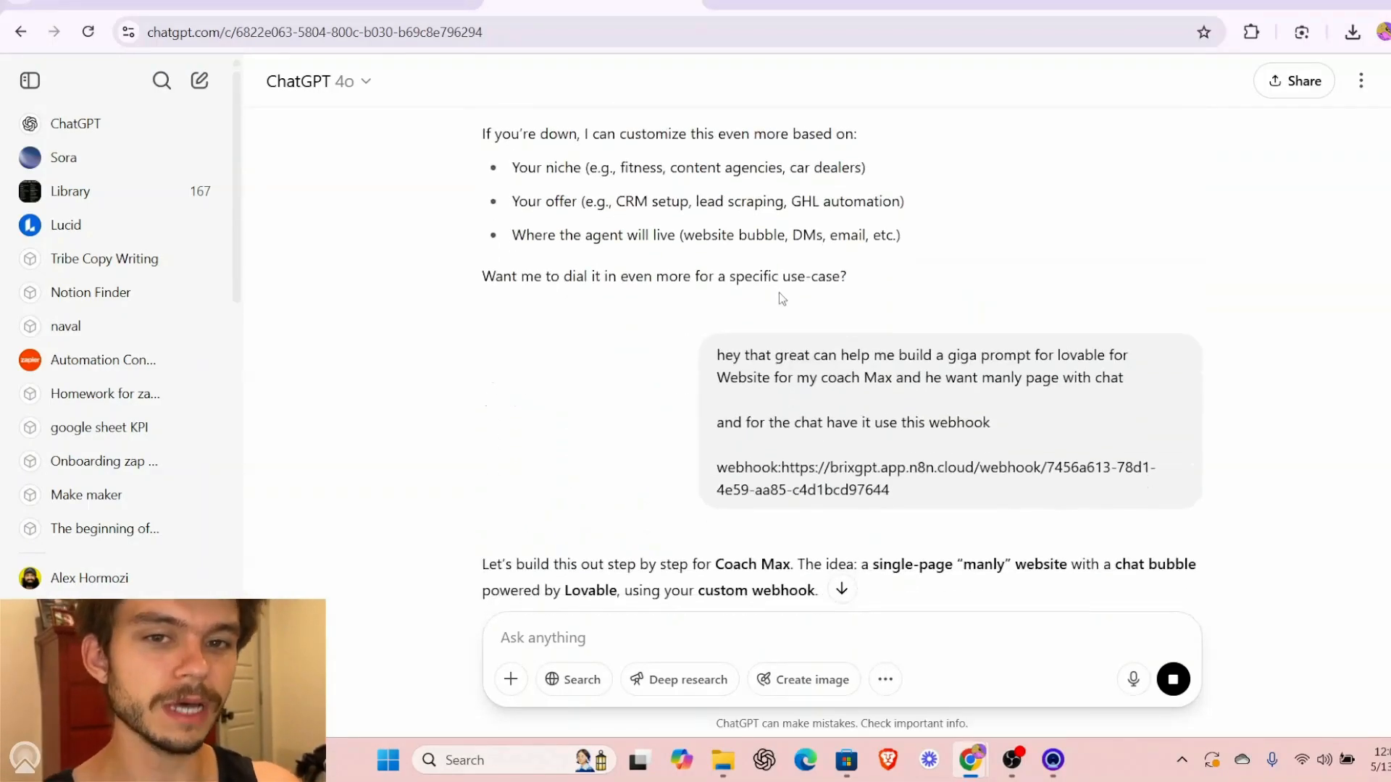
scroll(779, 292, "down", 4)
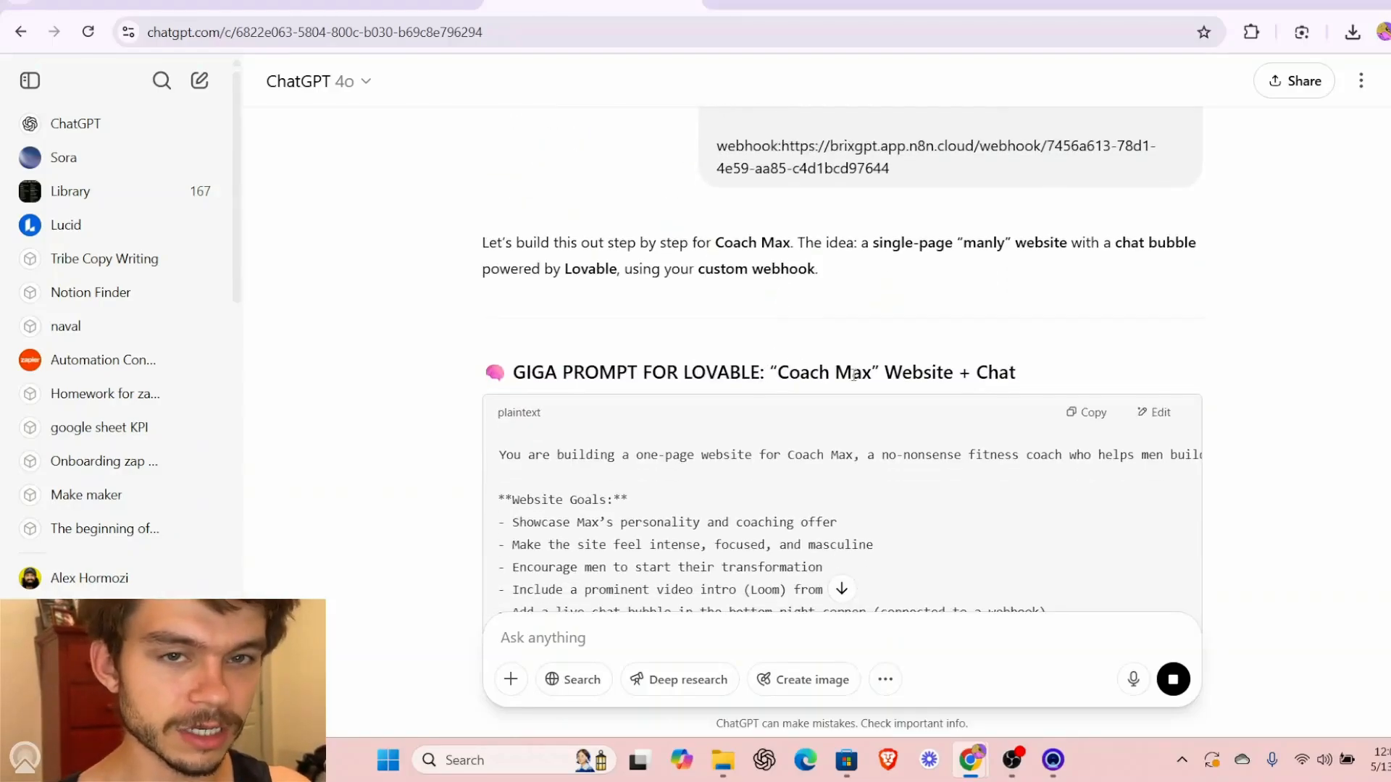
- Review the giga prompt for Lovable down to its final style instructions and copy the whole prompt
scroll(854, 378, "down", 3)
scroll(854, 379, "down", 4)
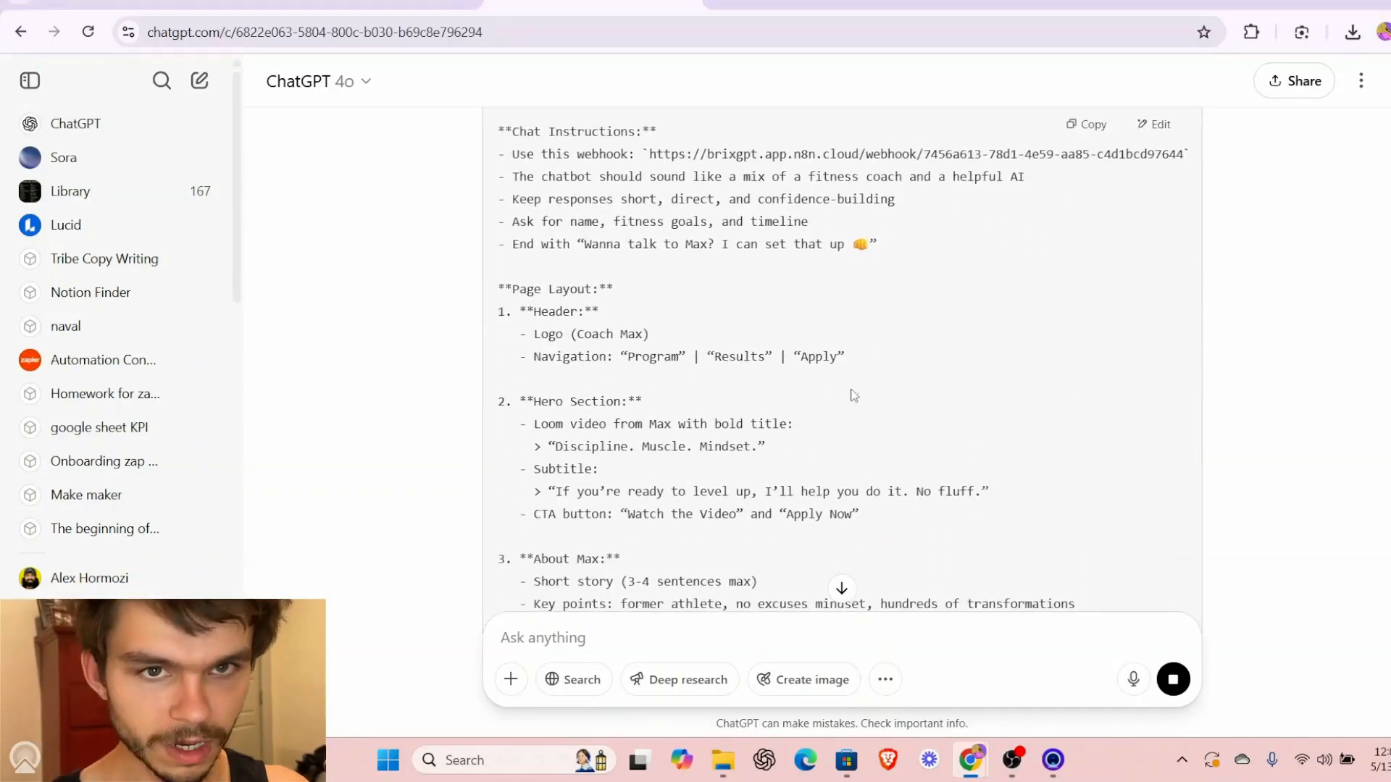
scroll(853, 392, "down", 2)
scroll(853, 395, "down", 4)
scroll(1013, 313, "down", 1)
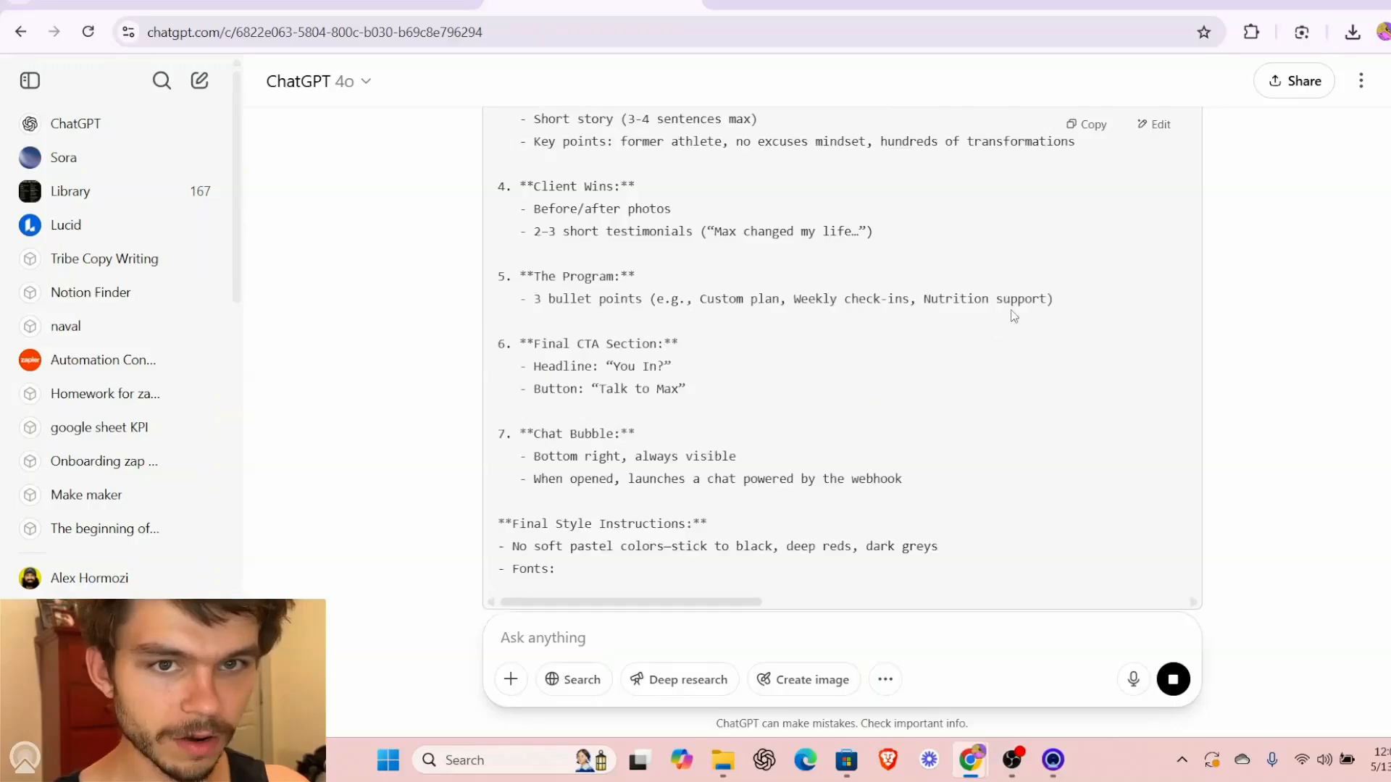
left_click(1090, 125)
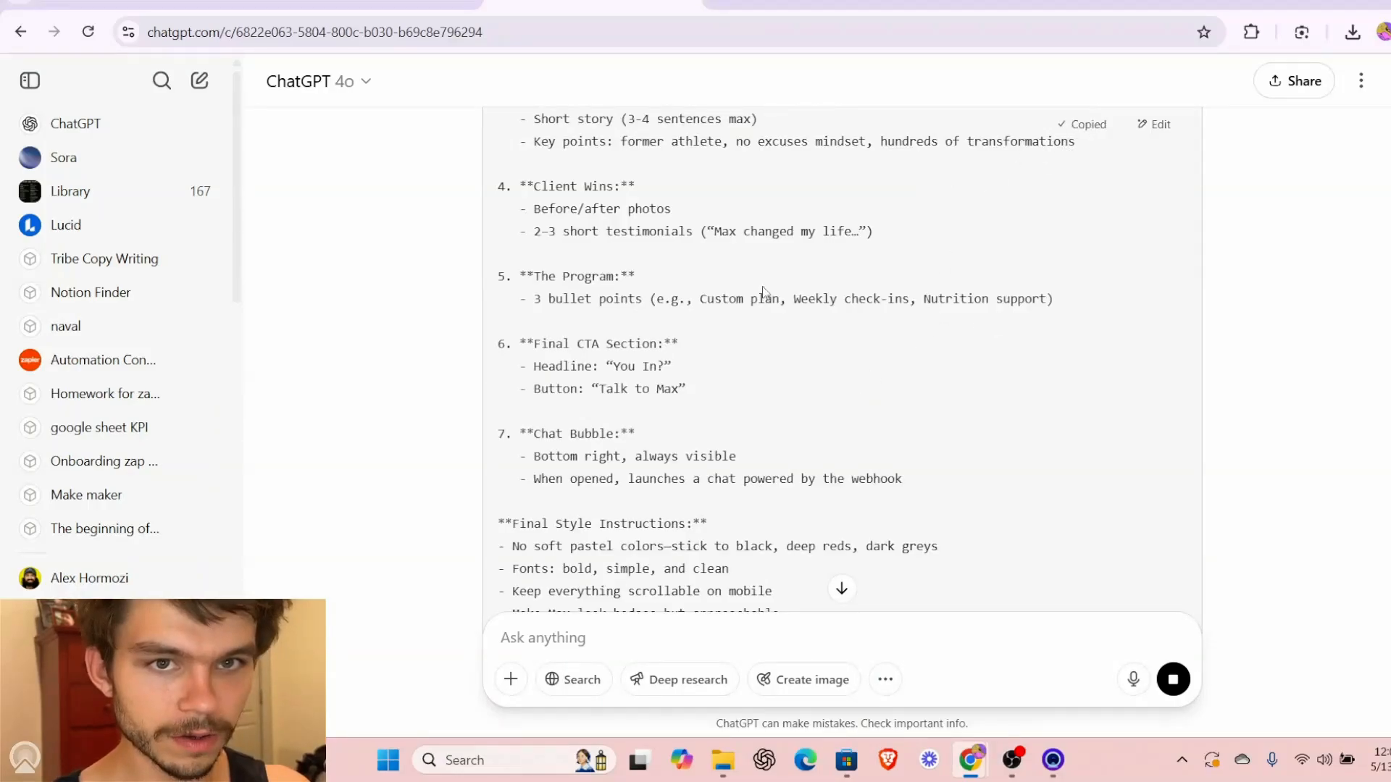
scroll(762, 297, "down", 5)
scroll(762, 293, "up", 4)
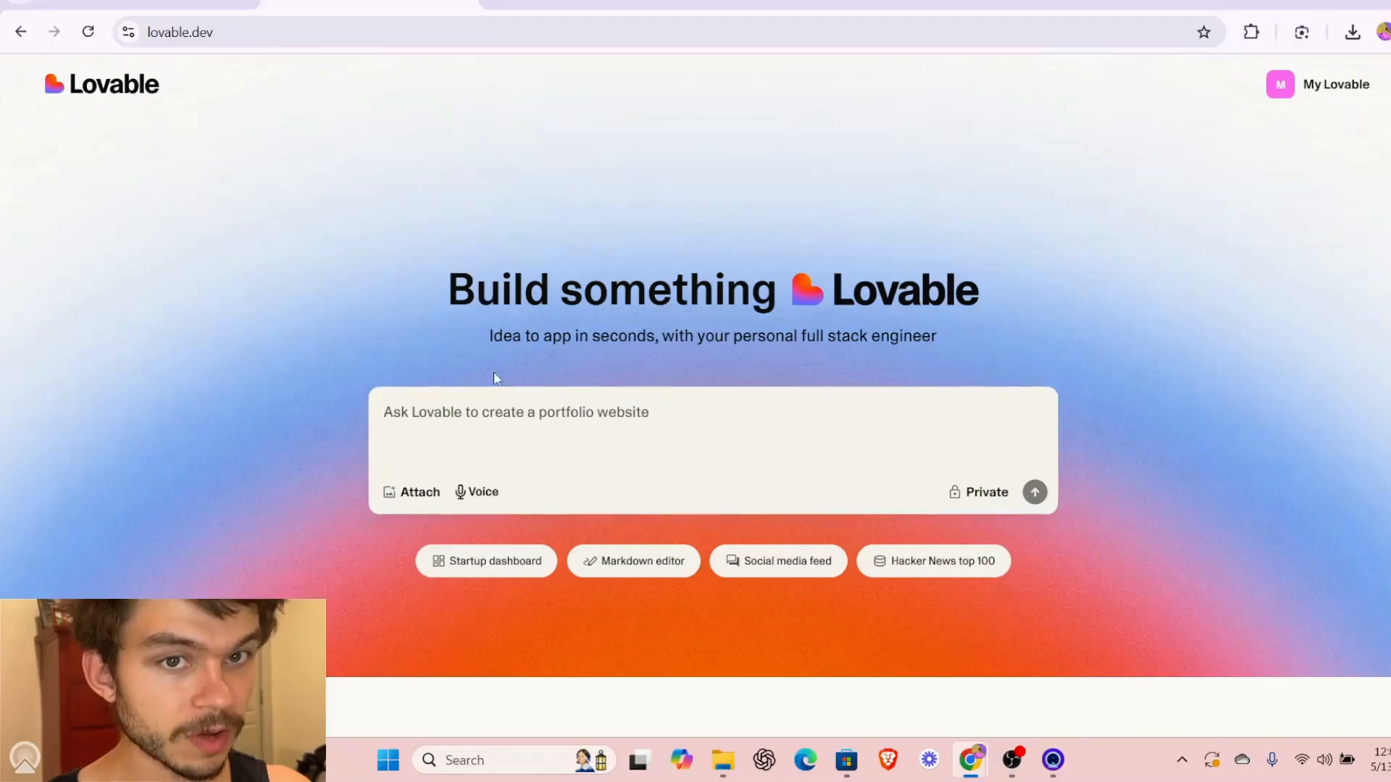
- In Lovable, paste the copied giga prompt into the project request, check it over, and submit it to generate the website
left_click(480, 401)
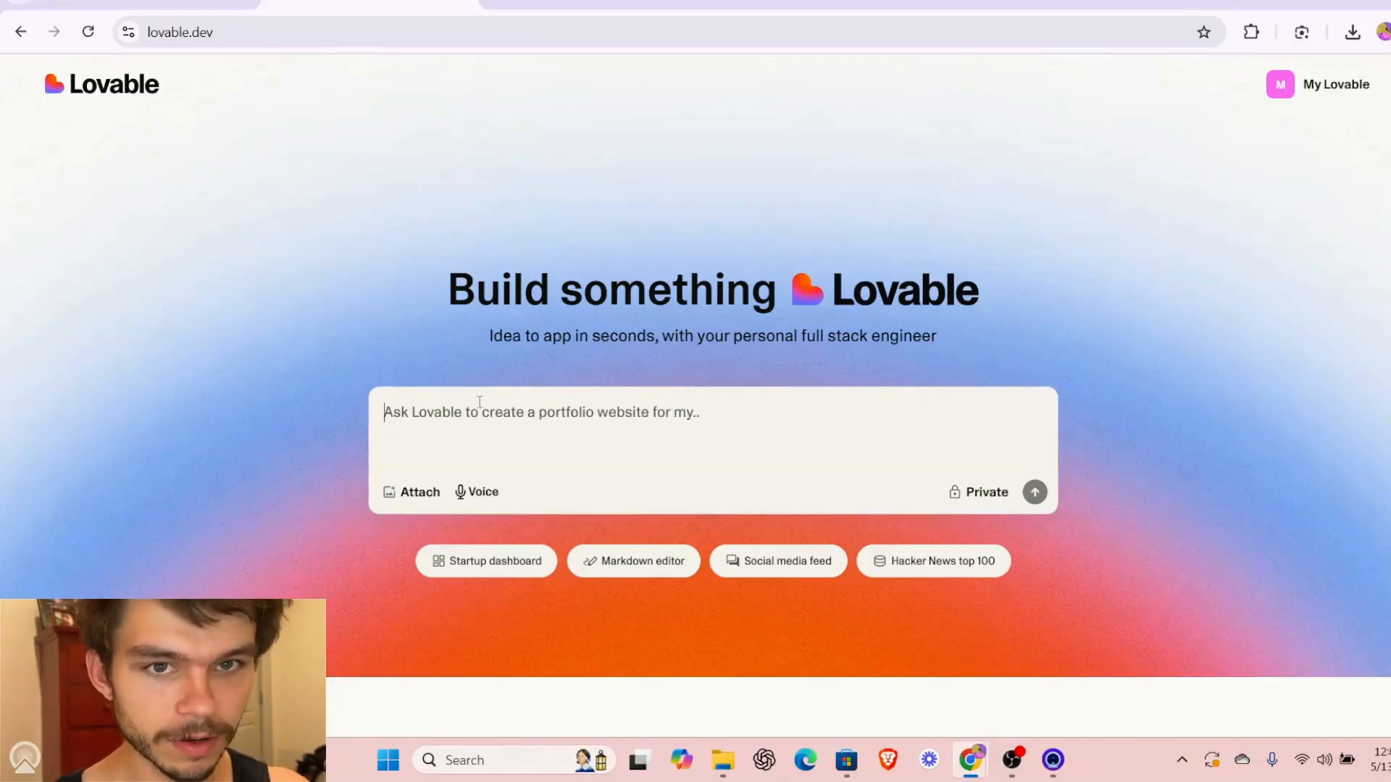
key("ctrl+v")
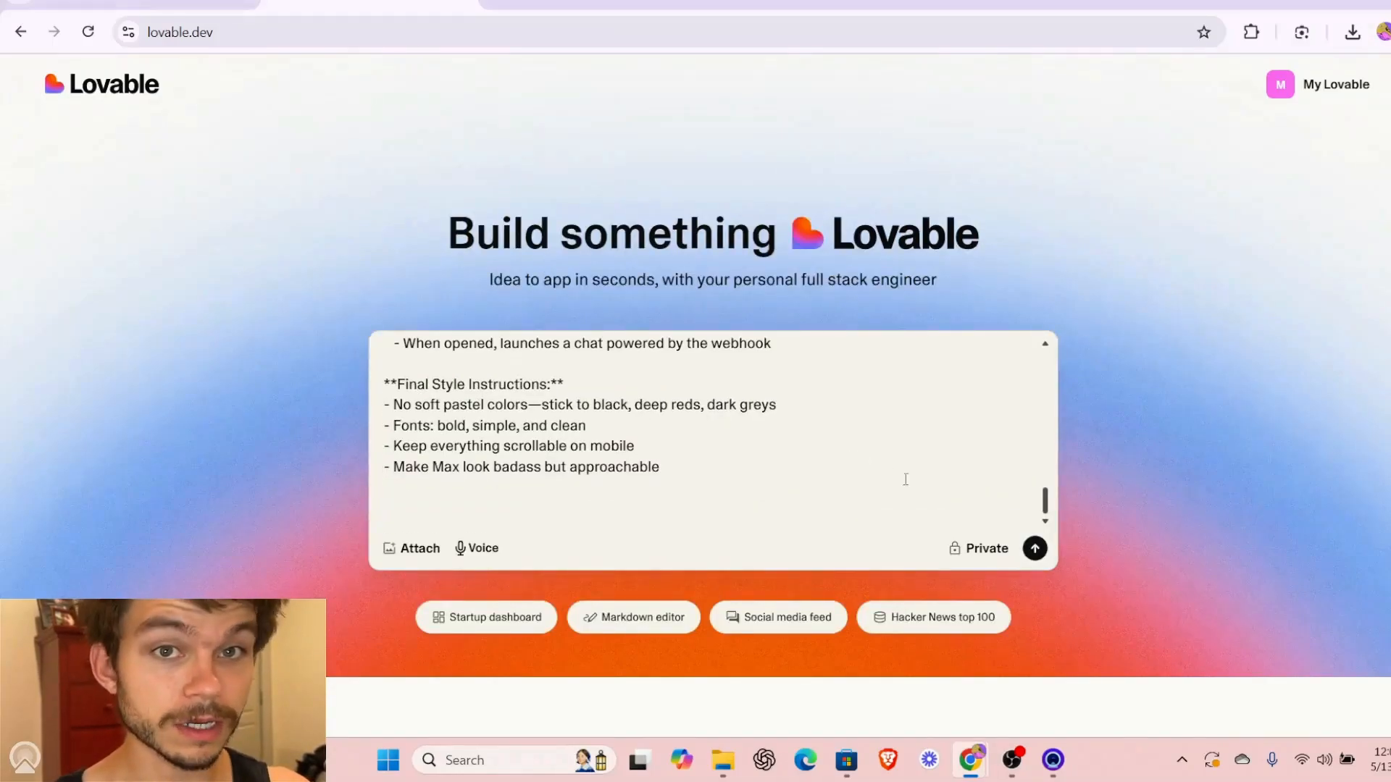
scroll(971, 475, "up", 10)
scroll(913, 414, "up", 8)
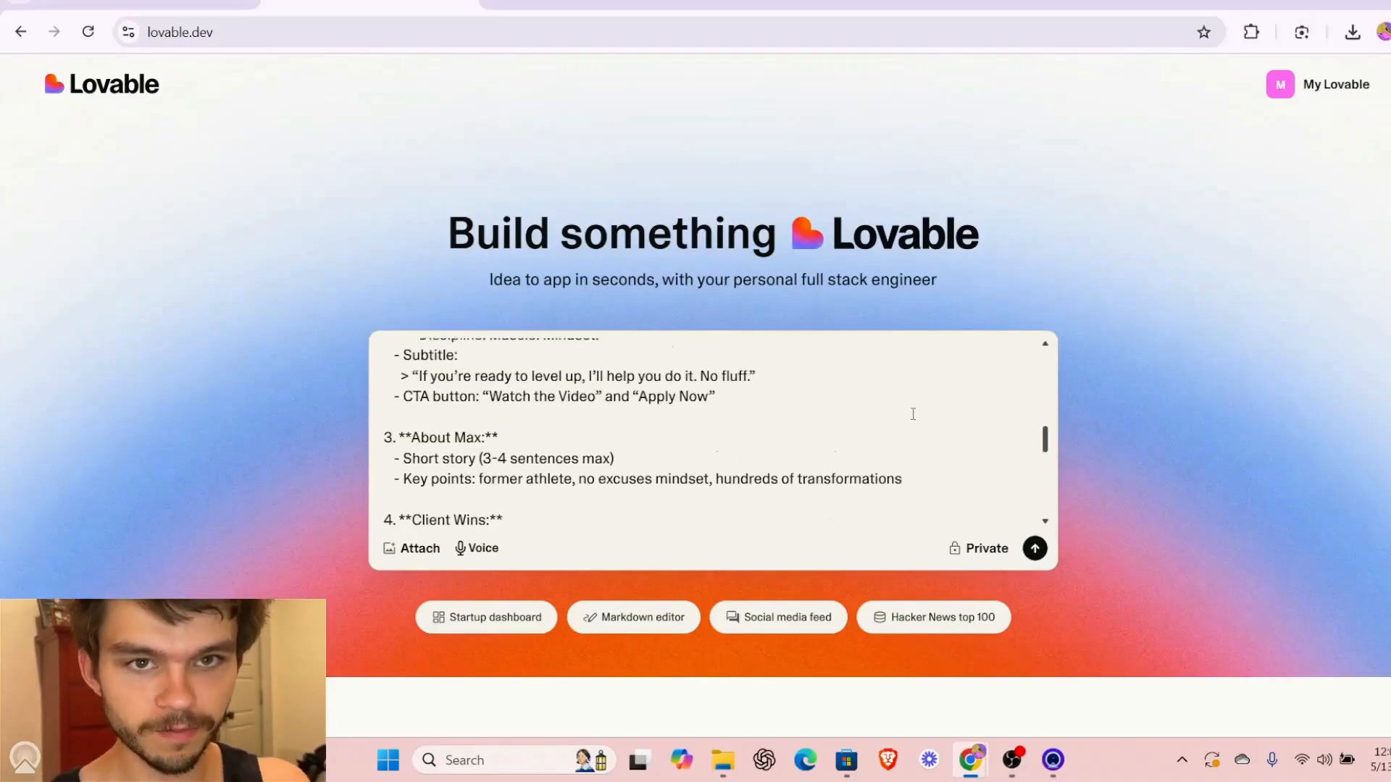
scroll(913, 413, "up", 2)
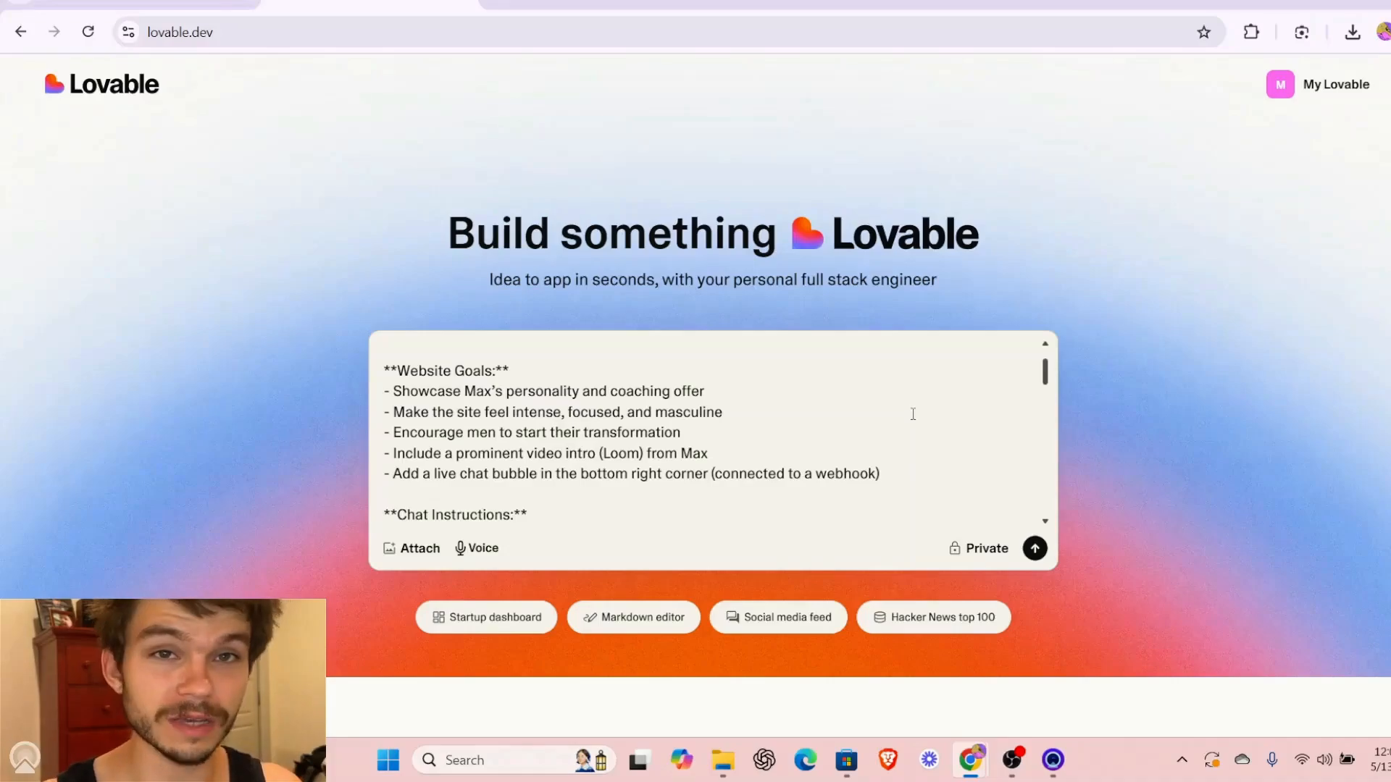
left_click(1035, 550)
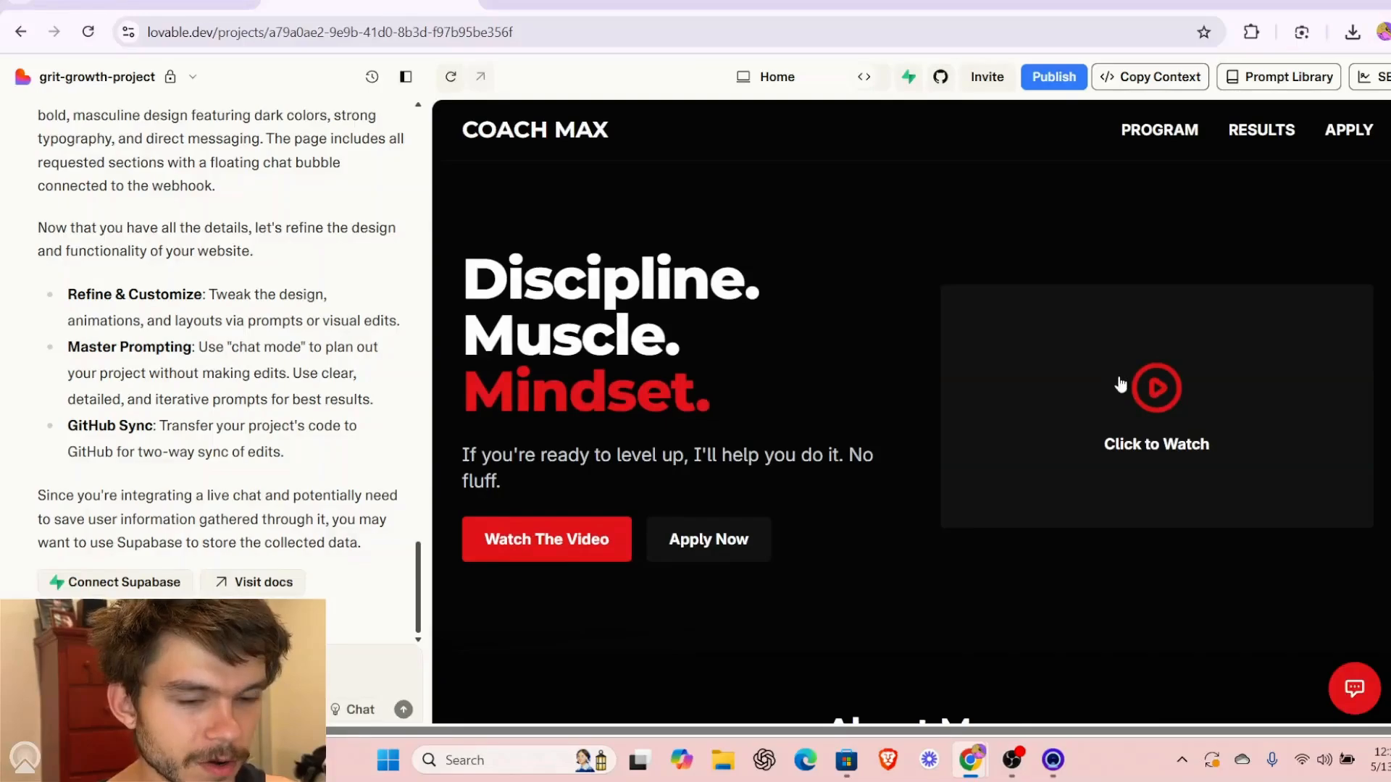
- Look through the generated coach website in the preview down to its footer and open its chat bubble
scroll(1211, 423, "down", 12)
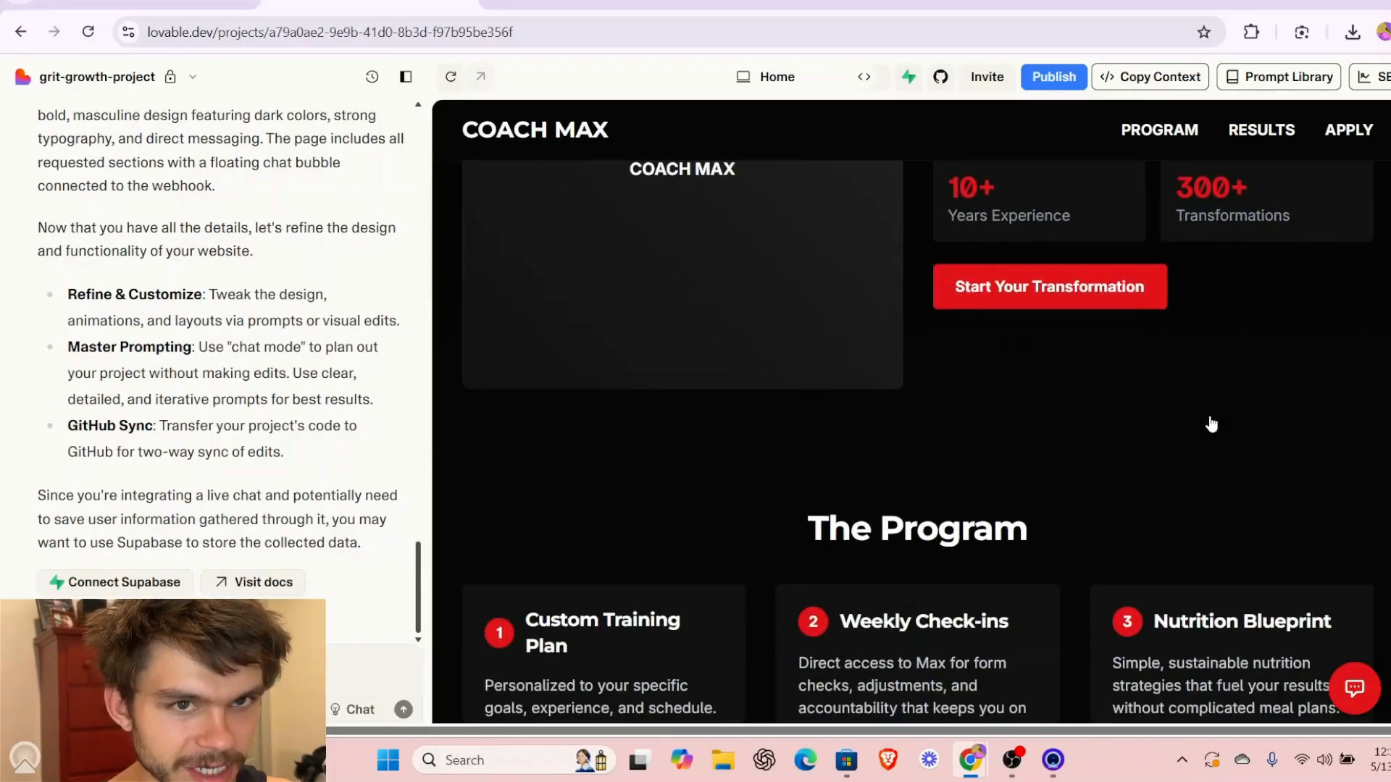
scroll(1211, 424, "down", 15)
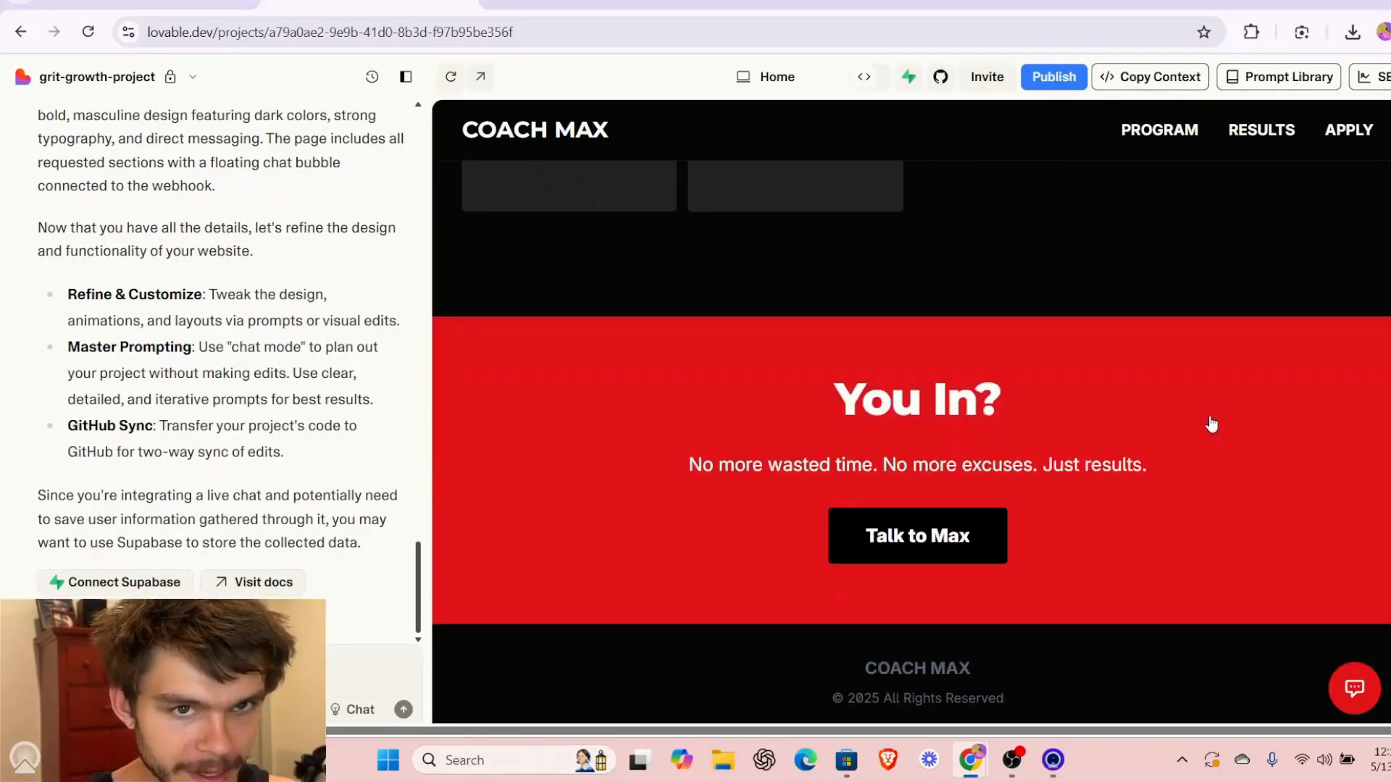
left_click(1361, 707)
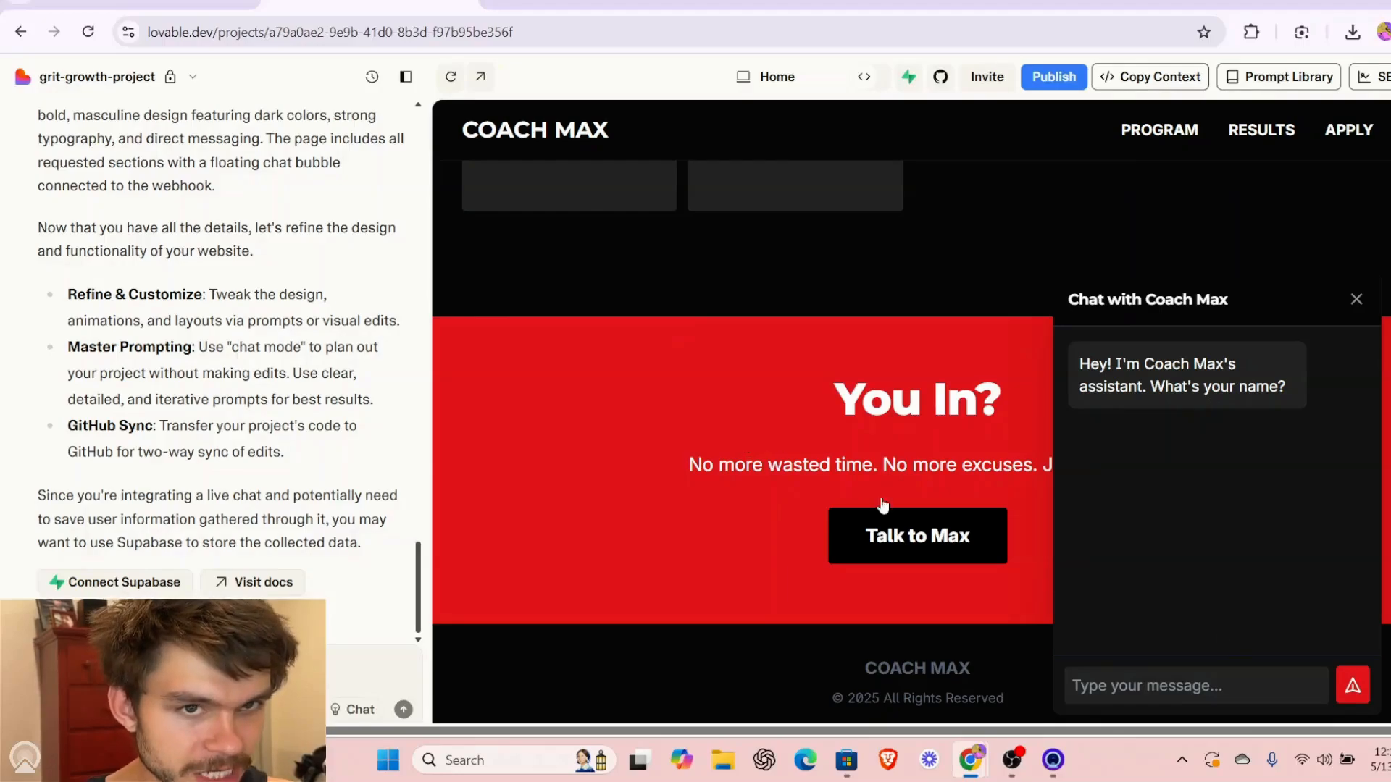
- Switch to n8n, return from the Webhook node to the canvas, activate the workflow, and dismiss the activation notice
left_click(159, 2)
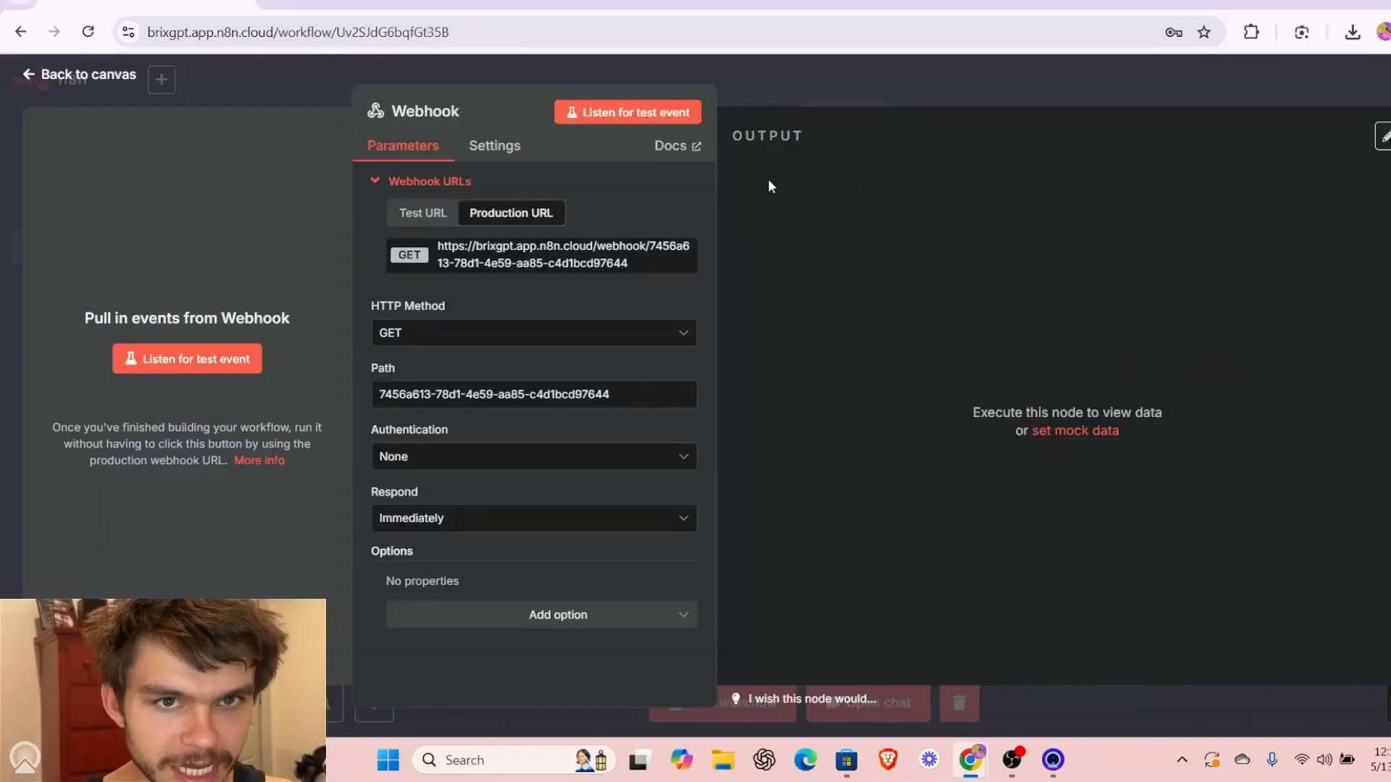
left_click(963, 89)
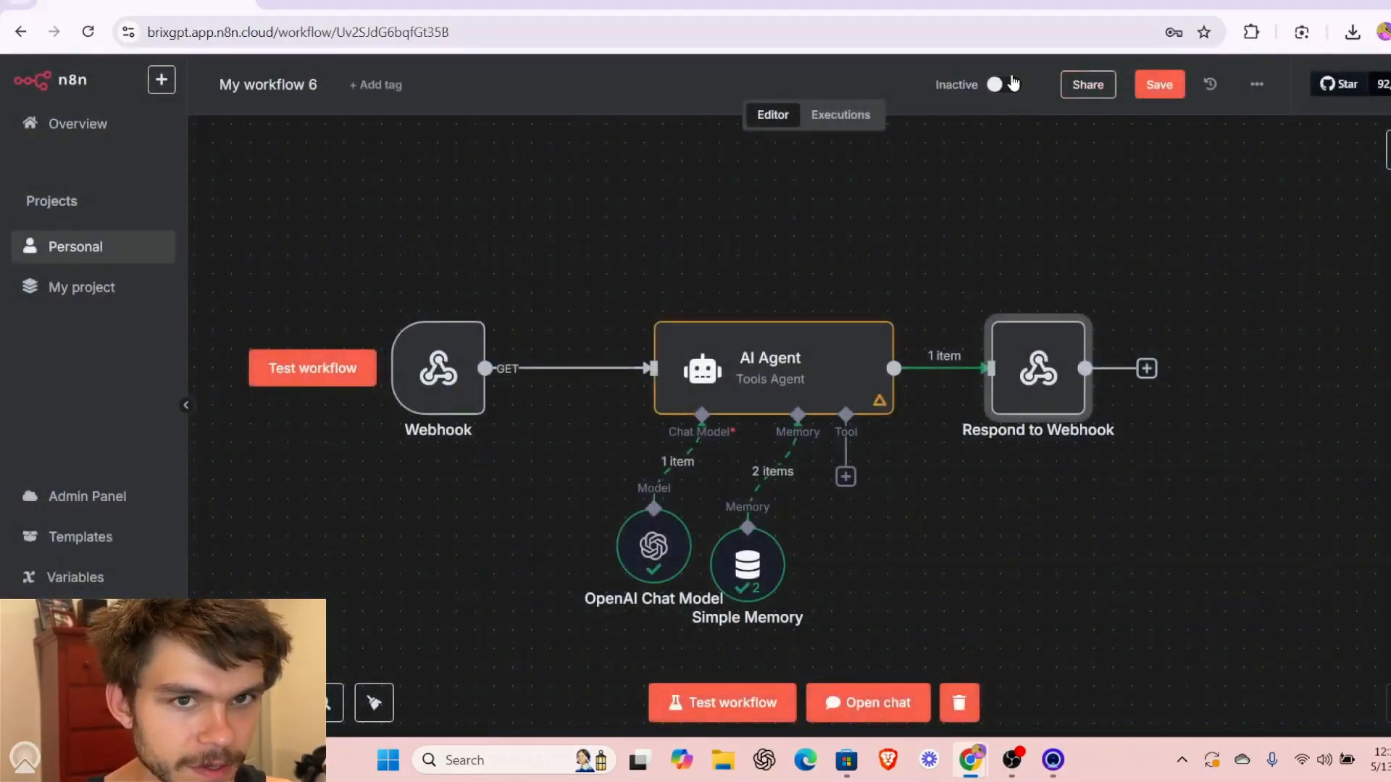
left_click(1004, 85)
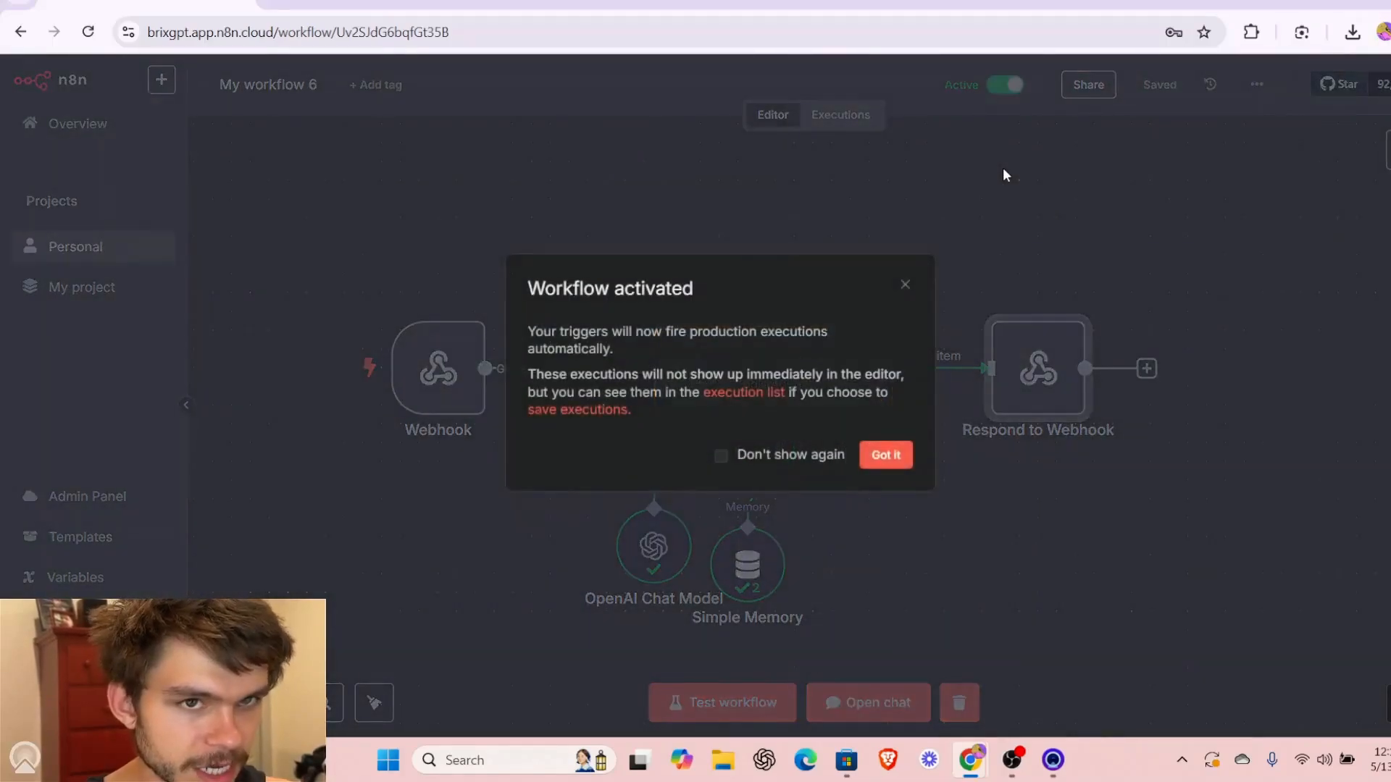
left_click(887, 456)
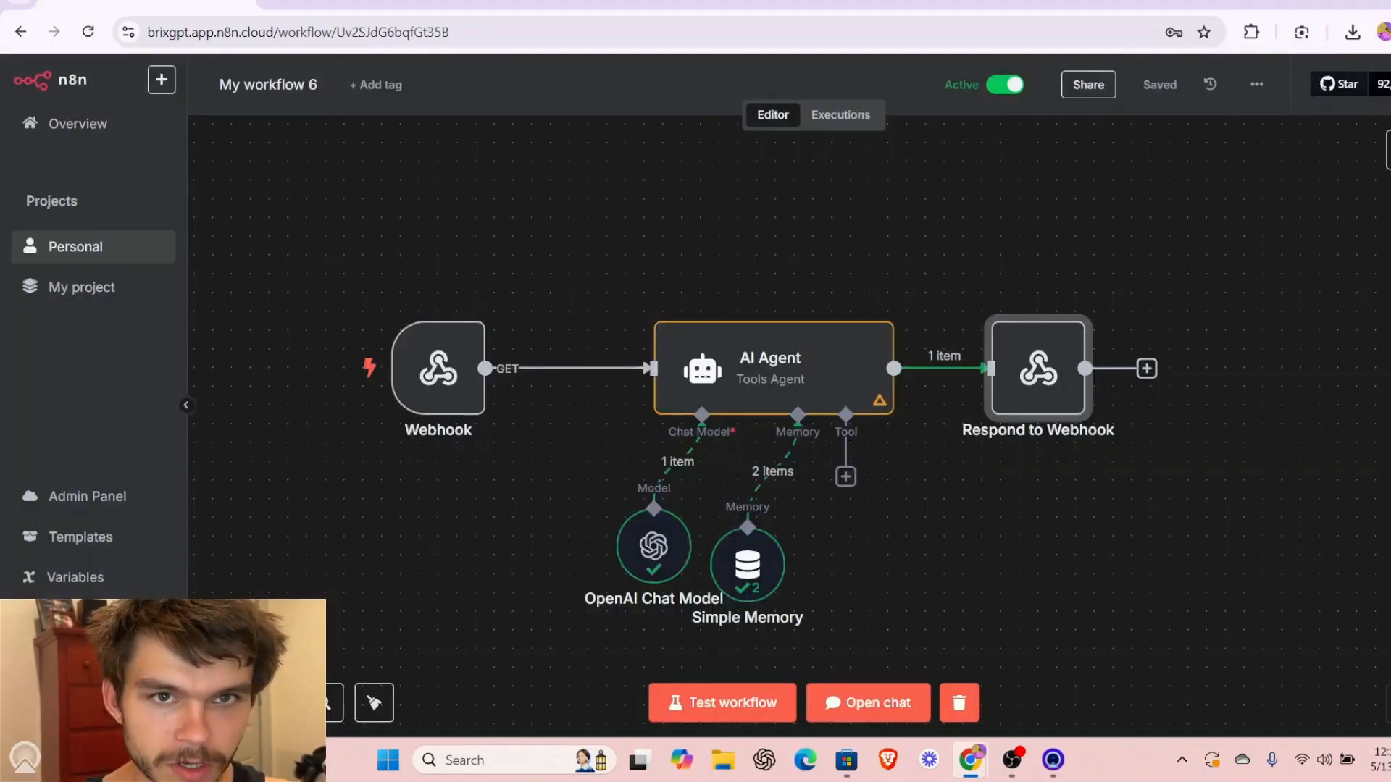
- Back in Lovable, send the site's chat a test message about wanting to learn more about the coach's business and asking for help
left_click(369, 2)
left_click(1158, 686)
type("hey ")
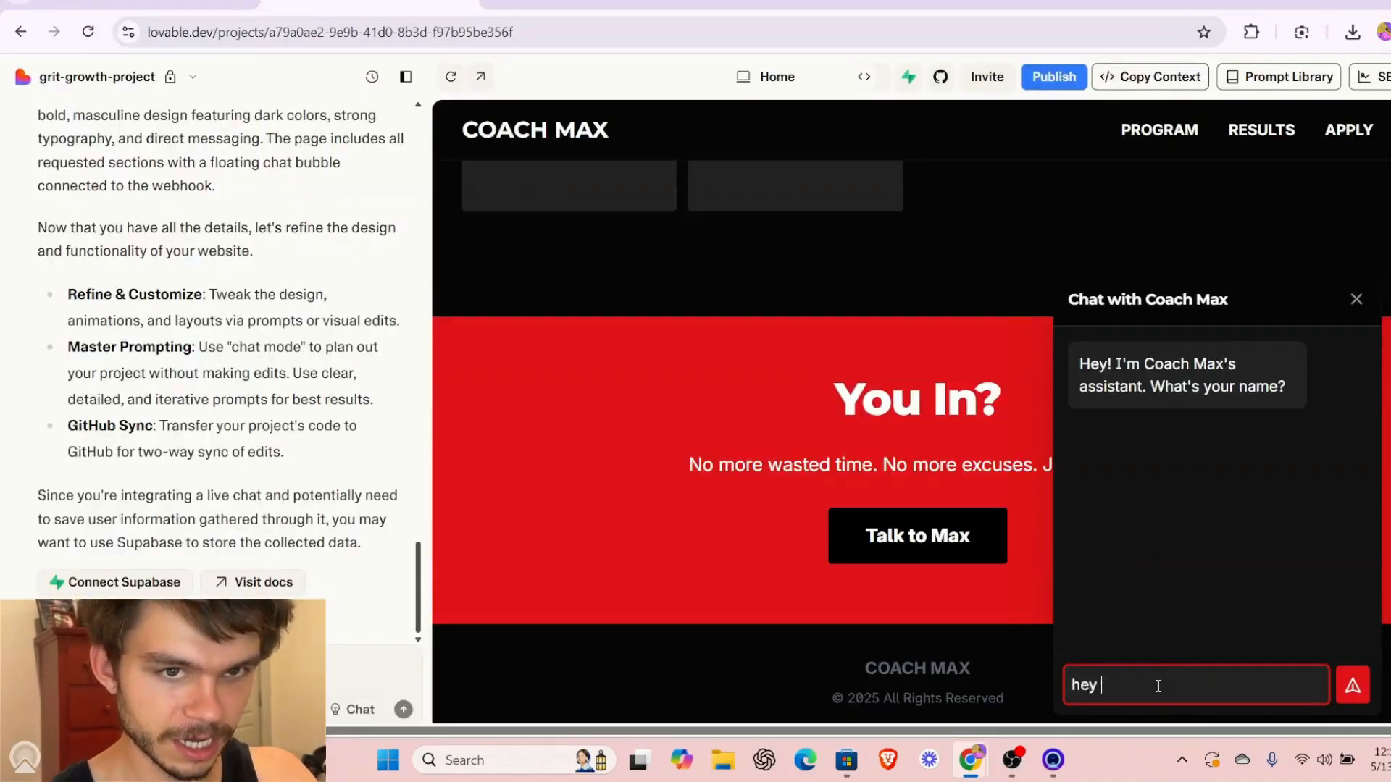
type("i wan")
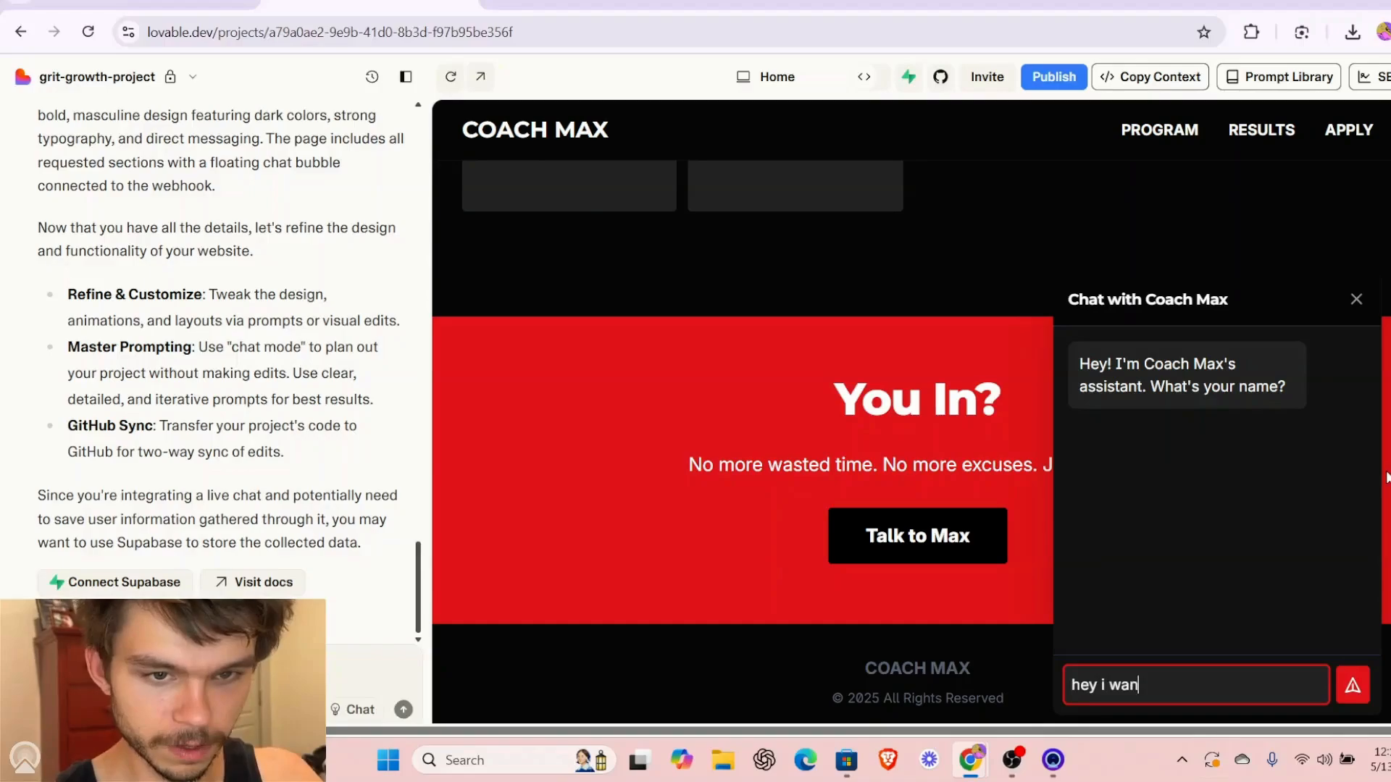
type("t learn more about max busines can you help me")
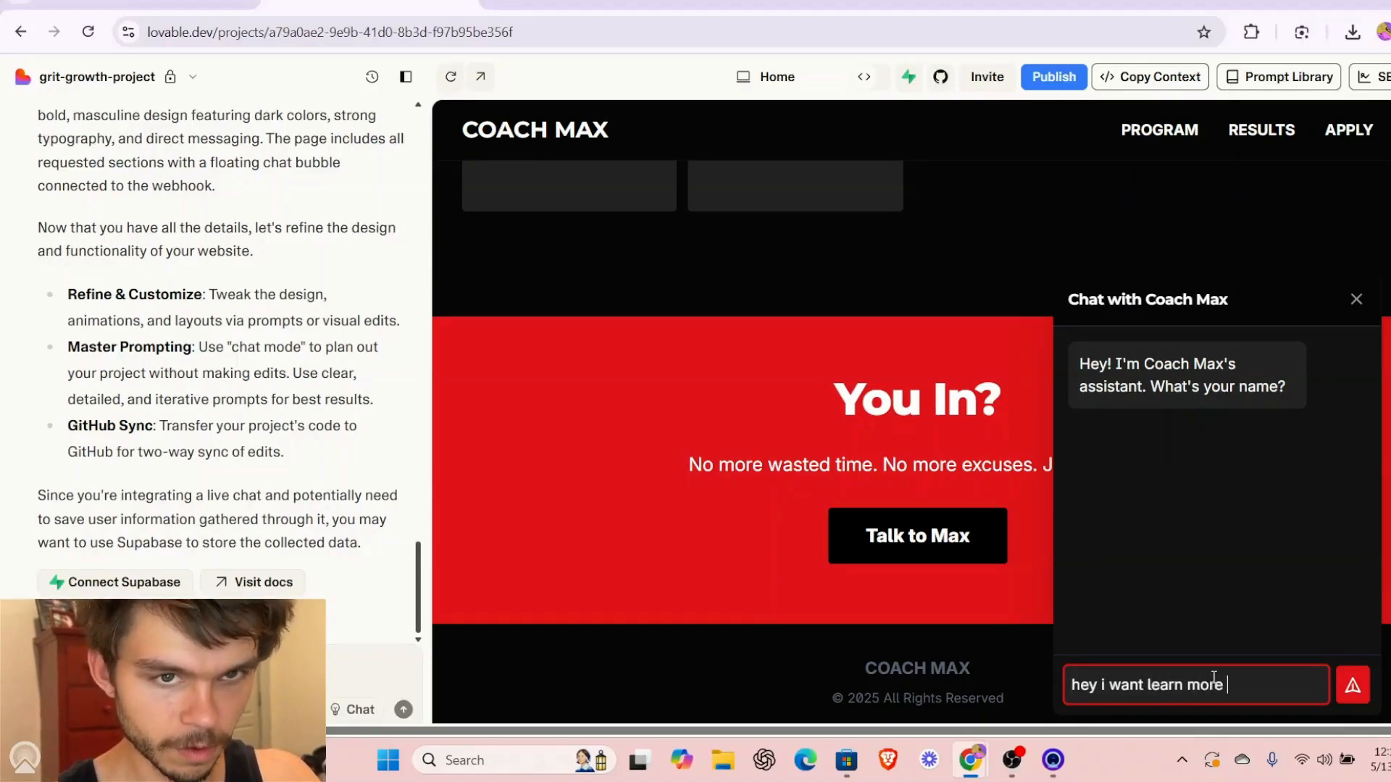
key("Return")
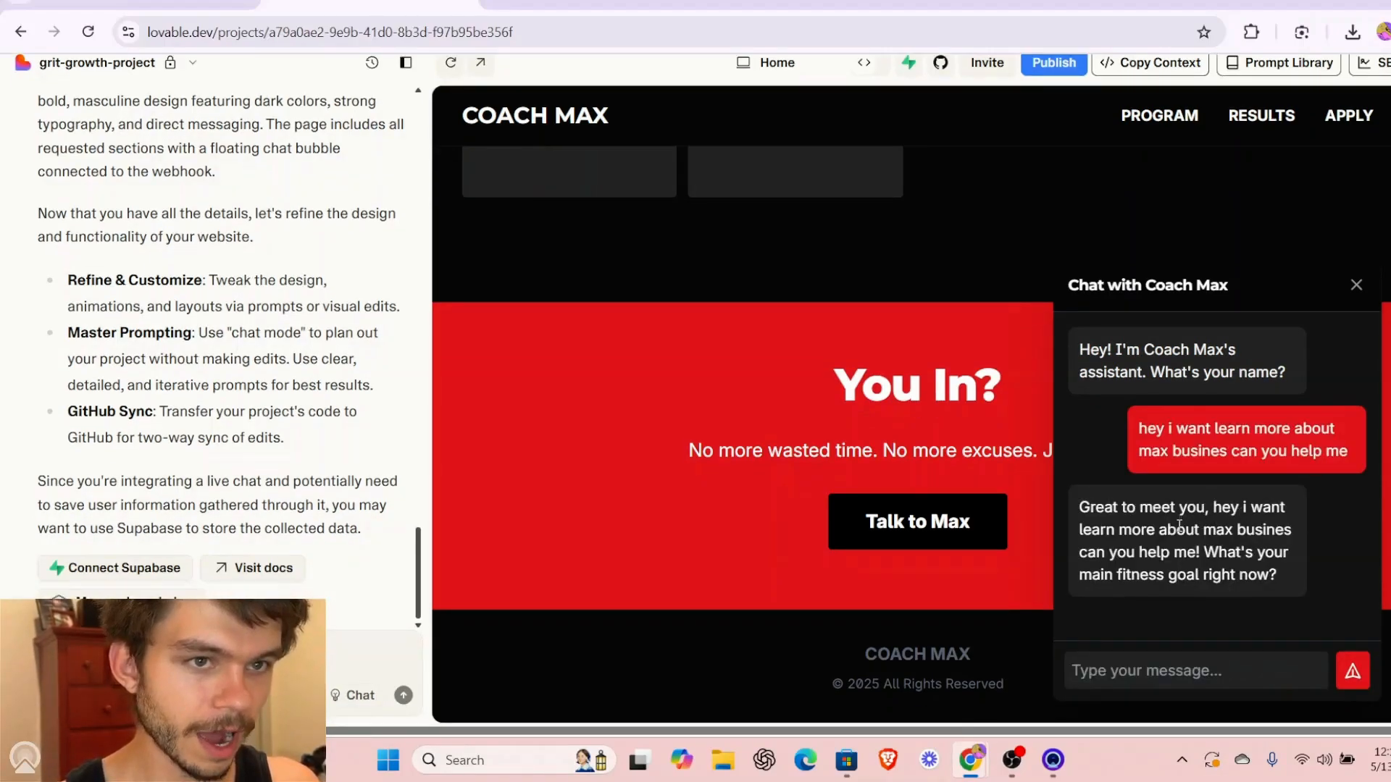
- Switch to n8n and check the workflow's executions for a run triggered by the website chat
left_click(147, 3)
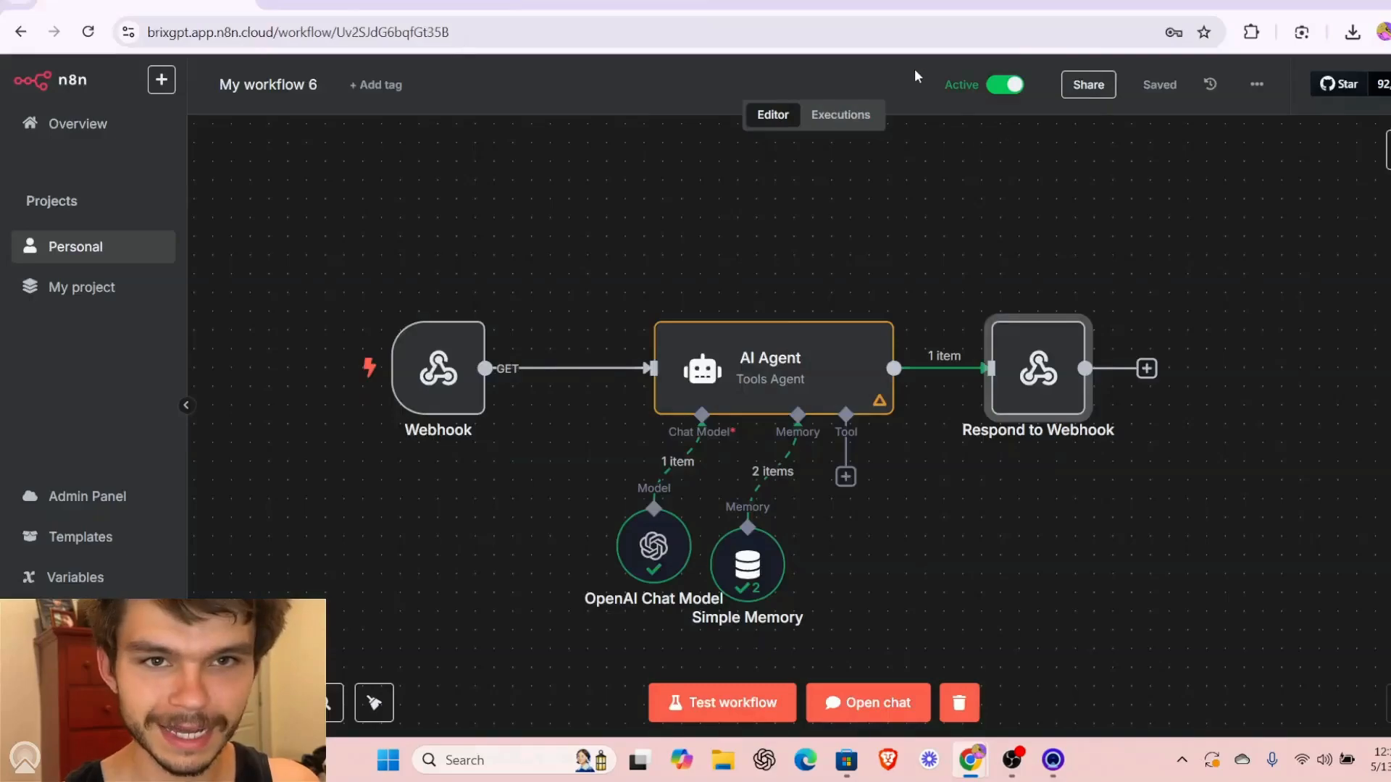
left_click(861, 120)
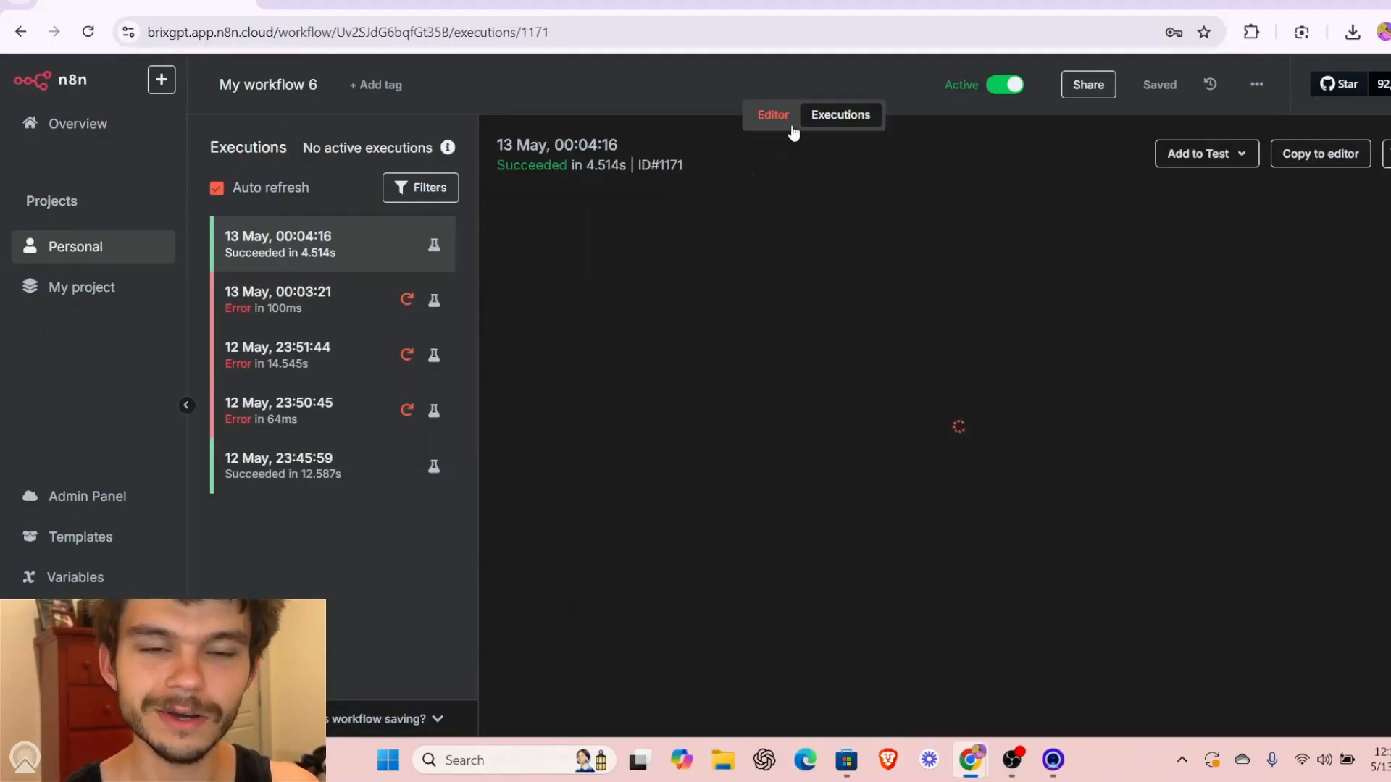
- In Lovable, review the chat reply and the page from Client Wins back up to the hero section, trying the Get Started Now link
left_click(371, 2)
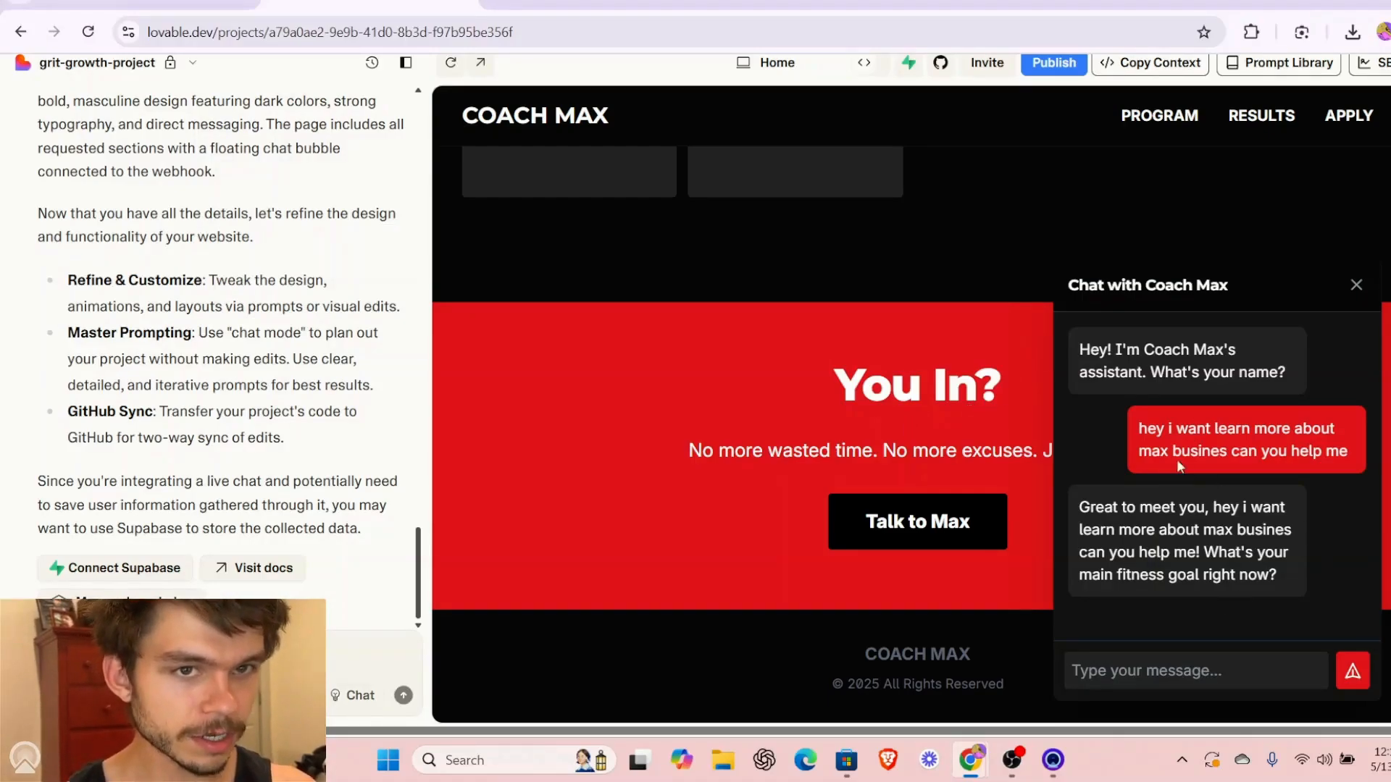
scroll(1163, 463, "up", 2)
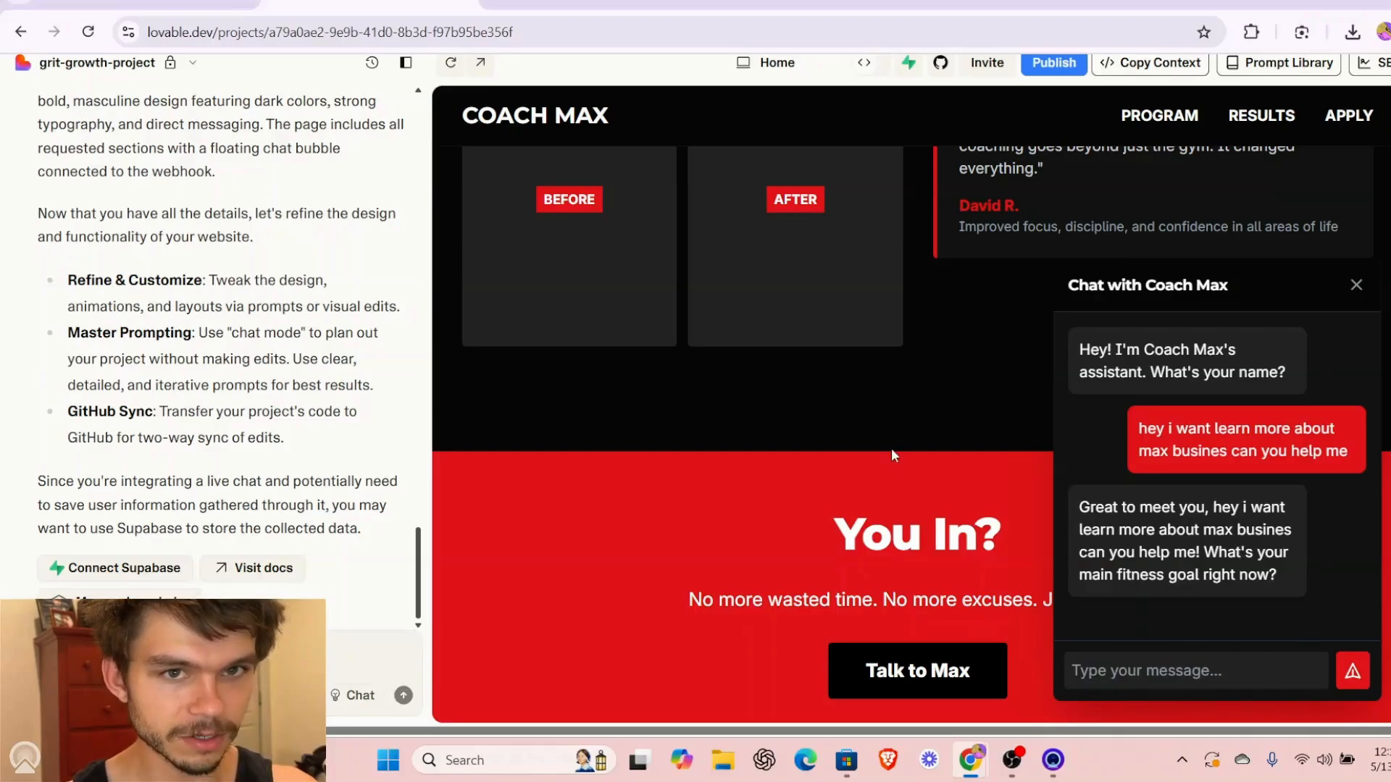
scroll(891, 455, "up", 5)
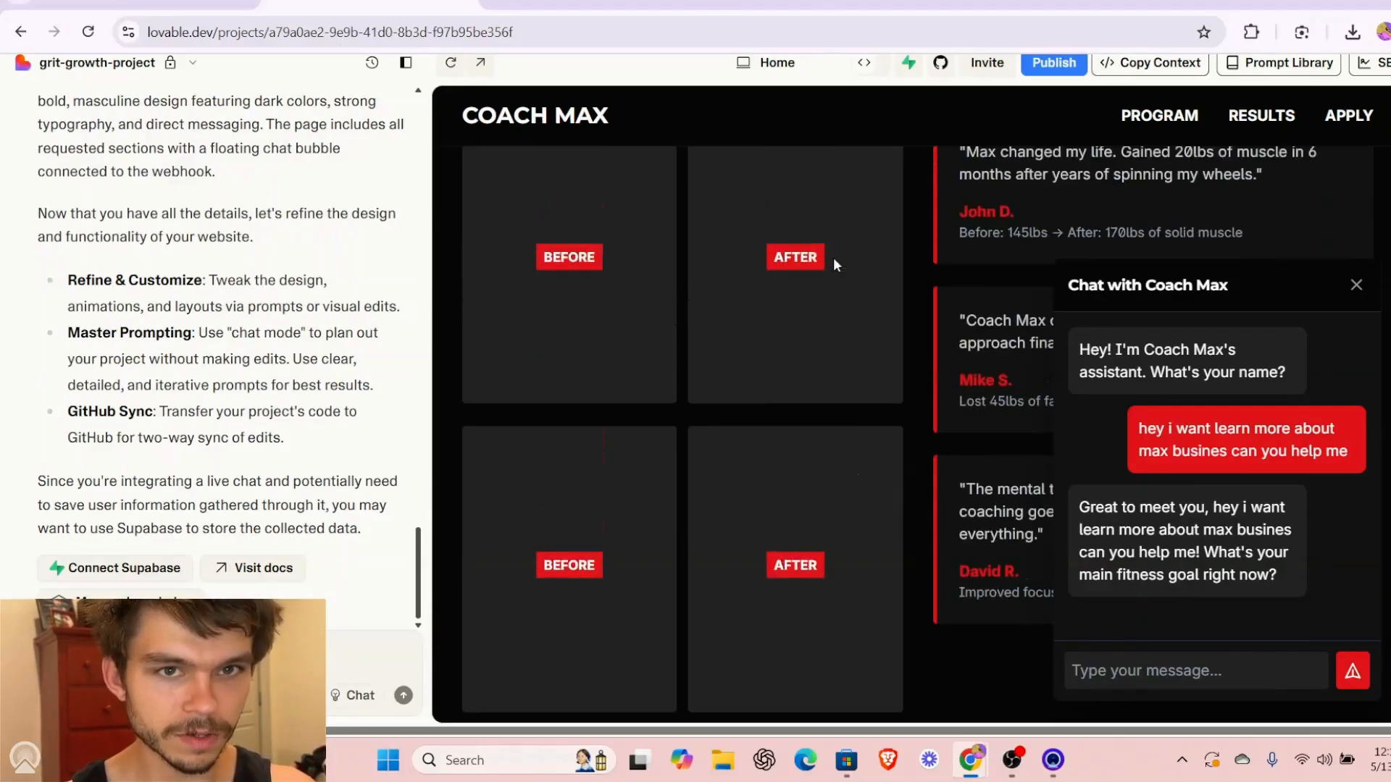
scroll(758, 410, "up", 9)
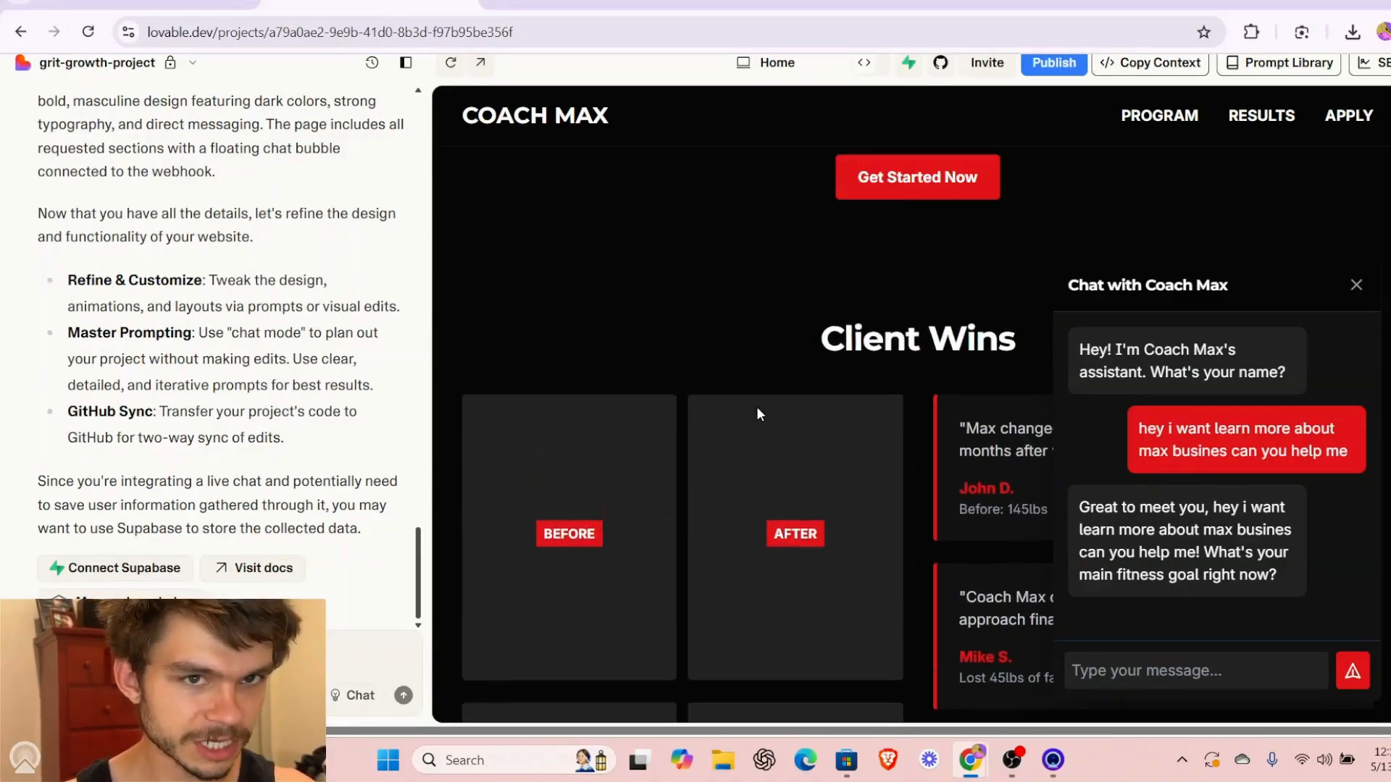
scroll(758, 410, "down", 3)
scroll(758, 413, "up", 2)
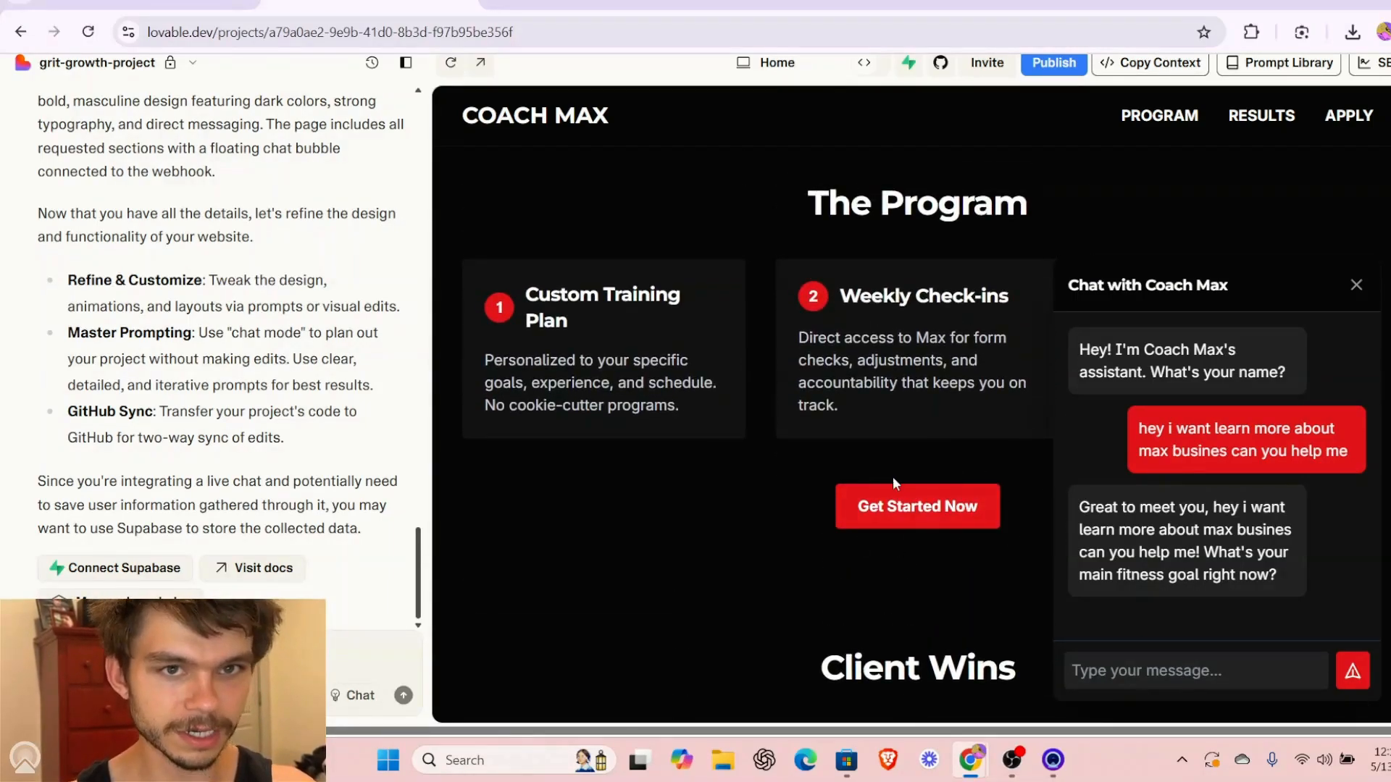
left_click(902, 521)
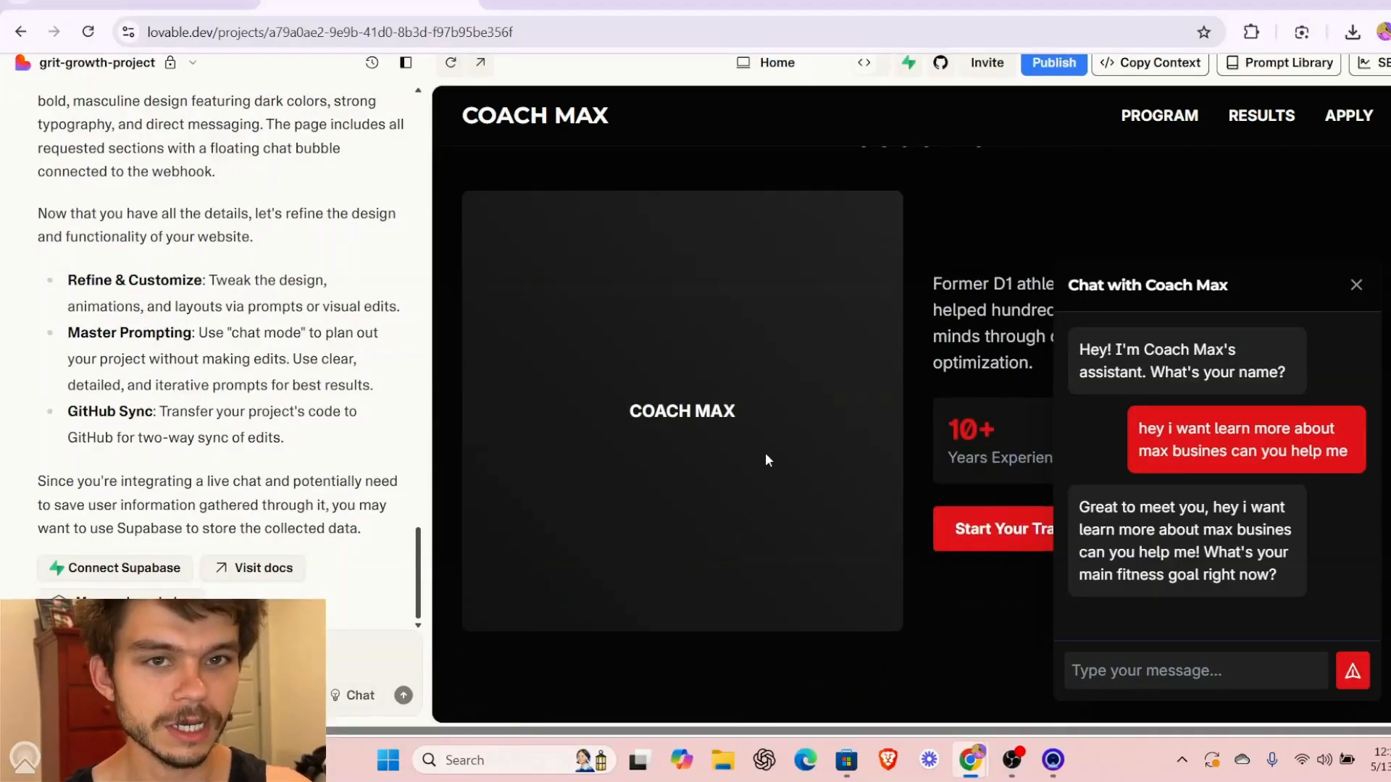
scroll(765, 458, "up", 5)
scroll(765, 458, "up", 1)
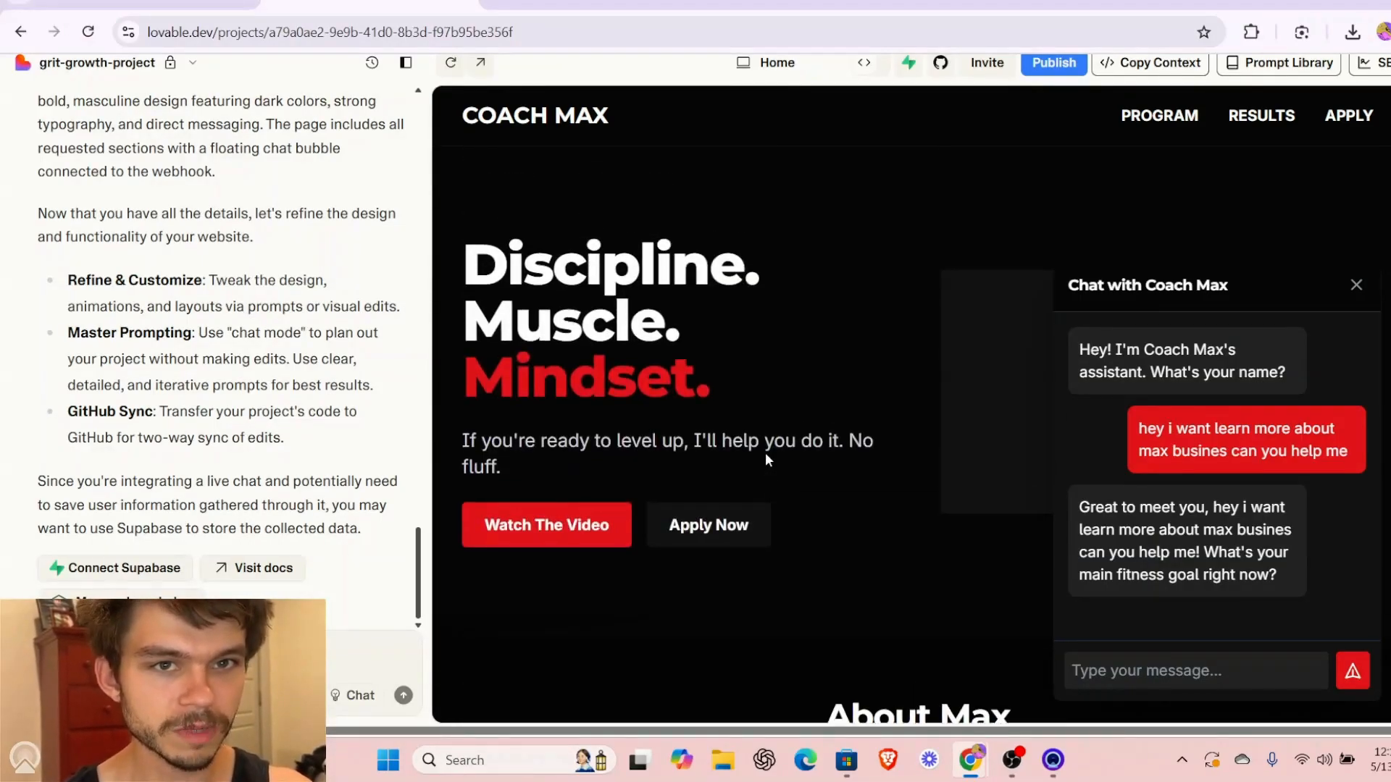
- Close the site's chat window and look over the hero and About sections of the coach page
left_click(1355, 286)
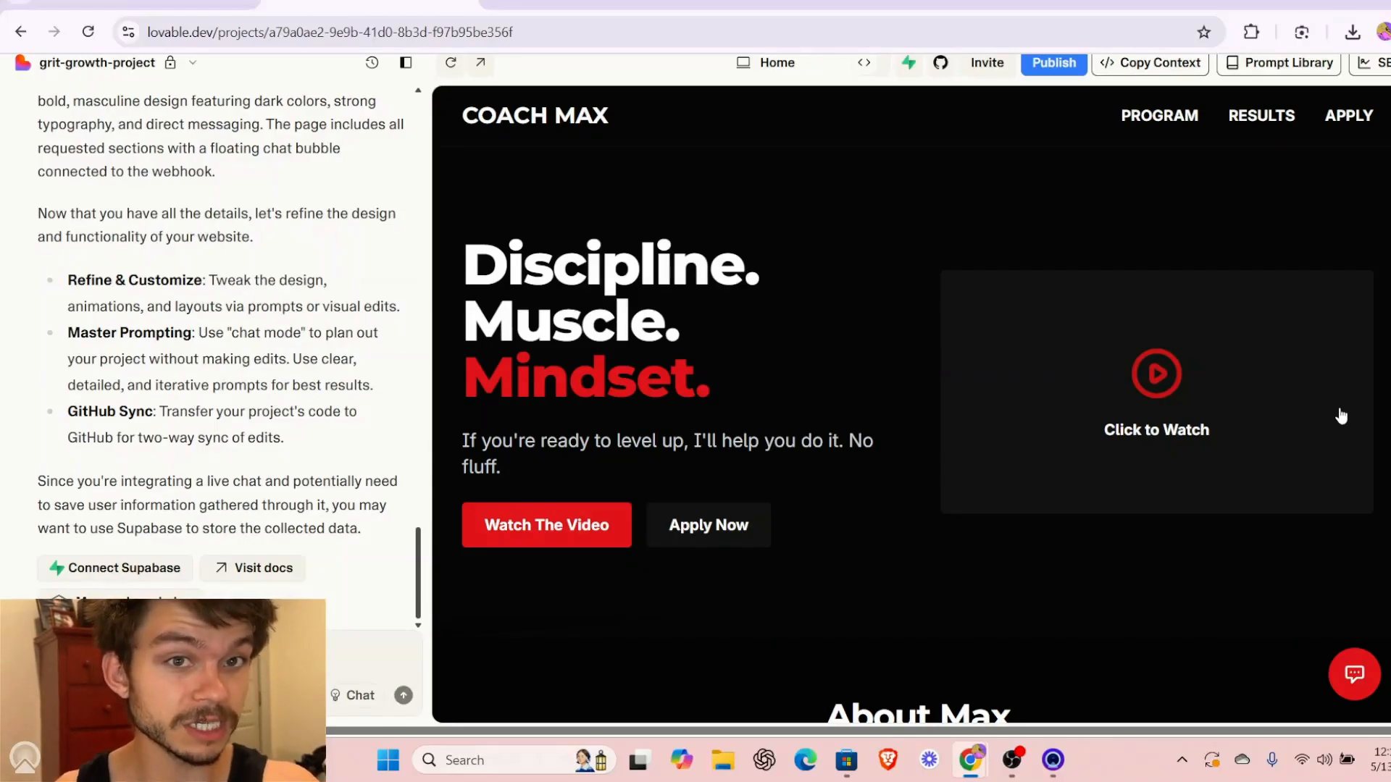
scroll(1341, 415, "down", 6)
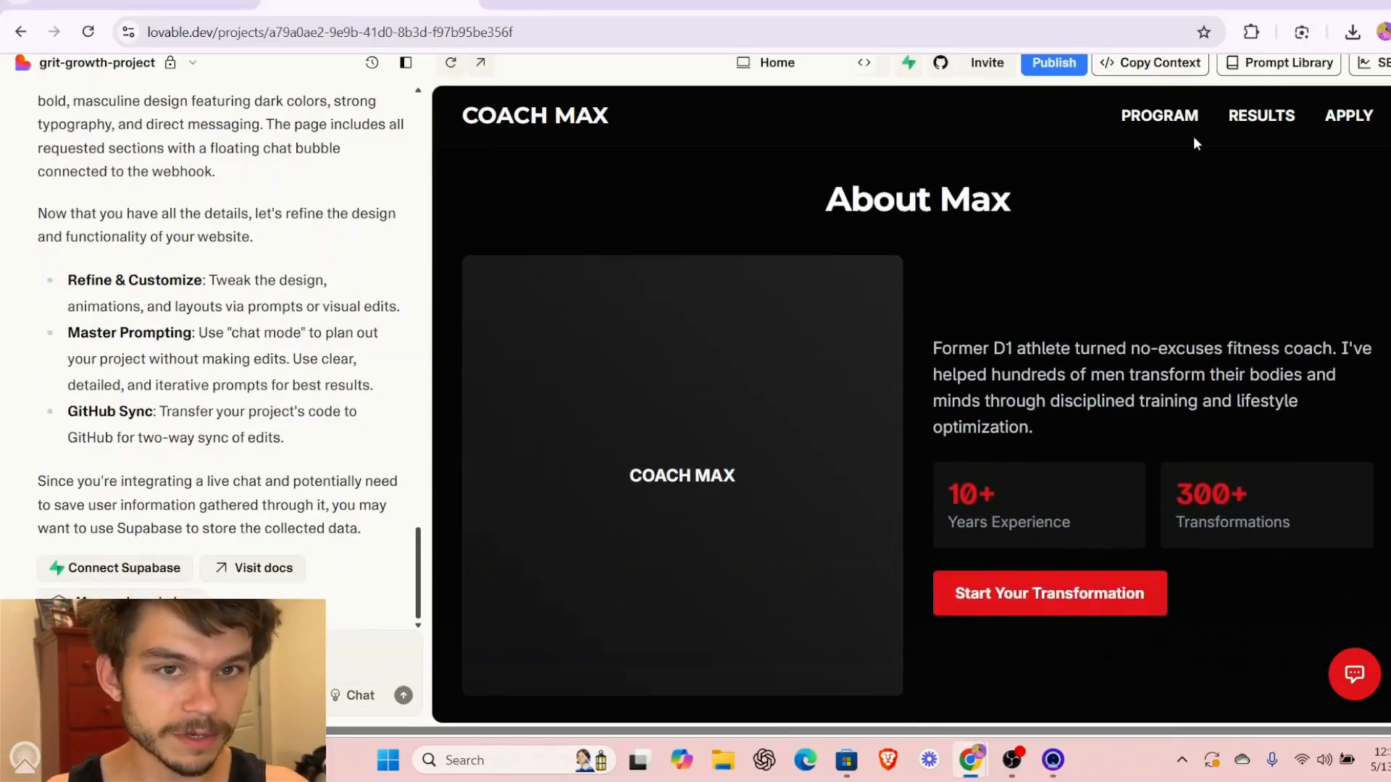
scroll(1196, 132, "up", 6)
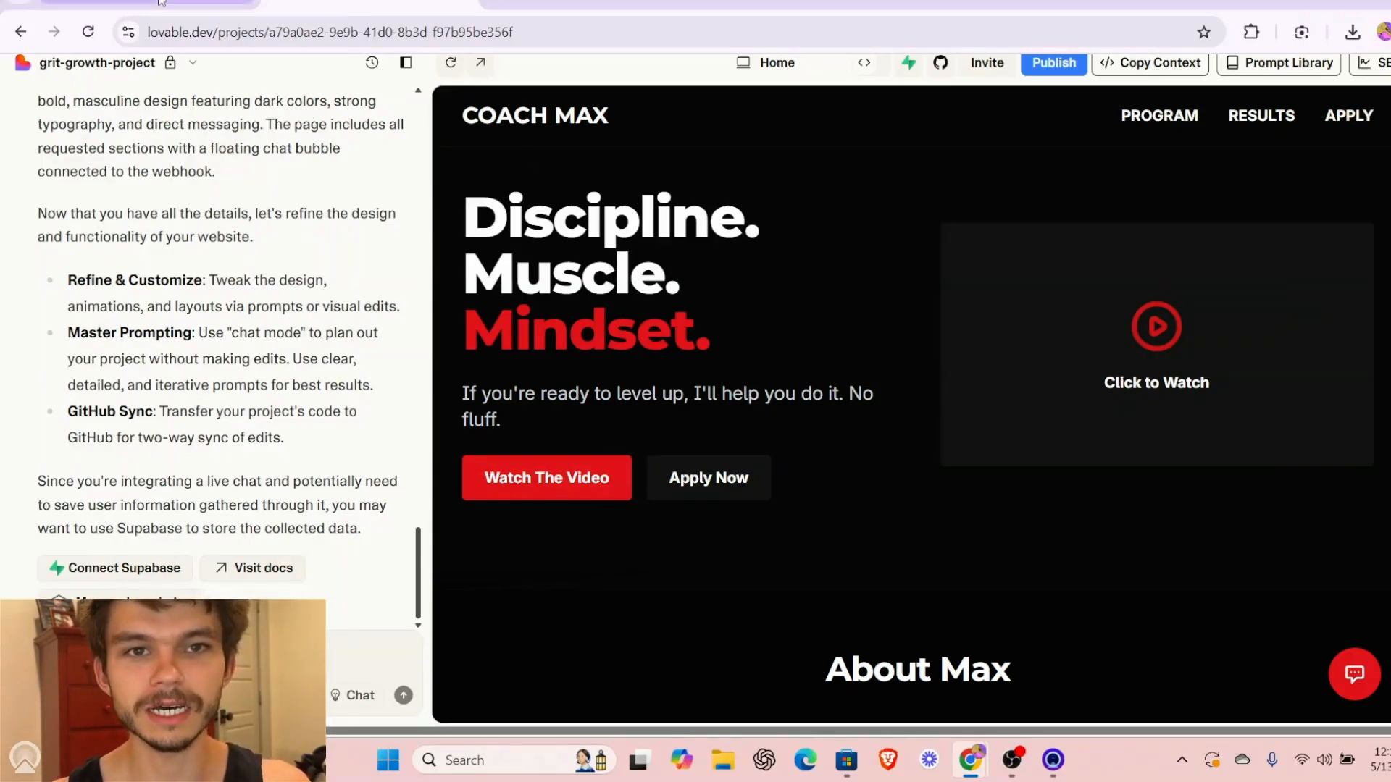
- Return to the workflow's executions in n8n to examine the latest run
left_click(181, 5)
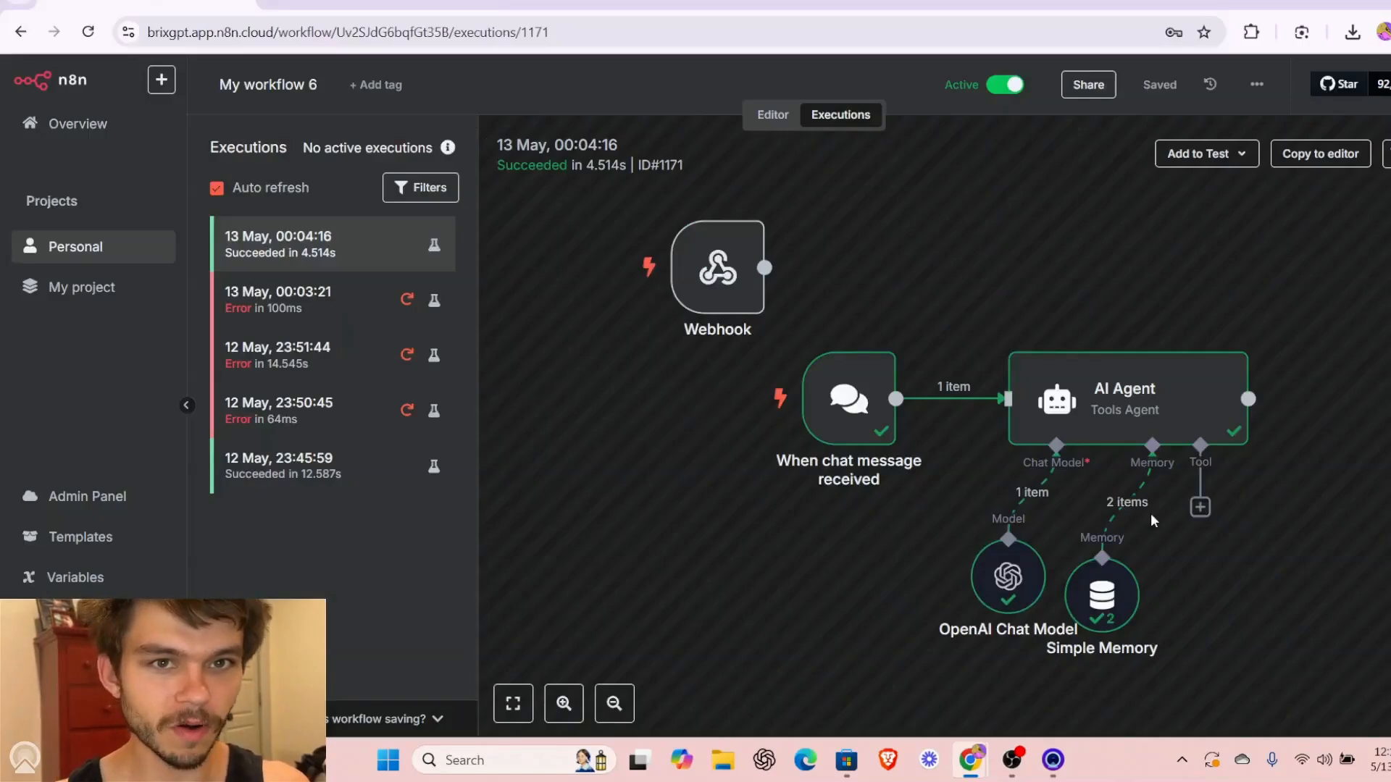